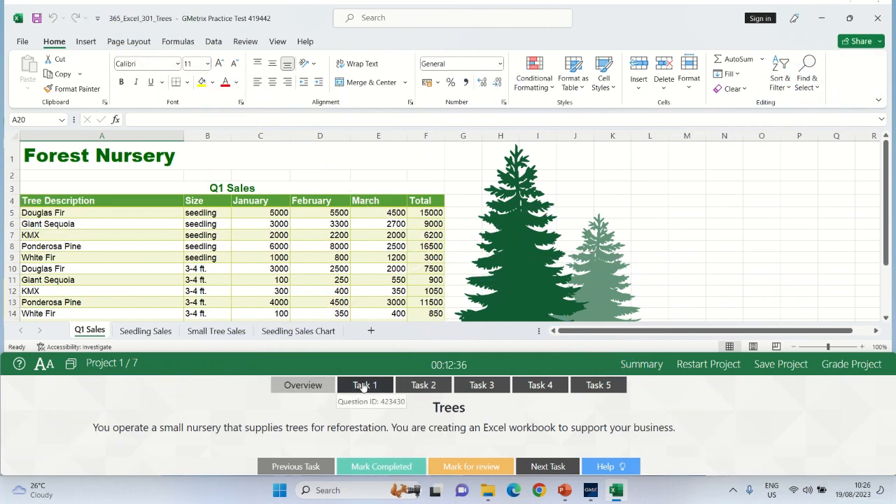
Open Task 1, apply Style 5 to the chart on the Seedling Sales Chart worksheet, and mark the task completed.
{"action": "left_click", "coordinate": [364, 386]}
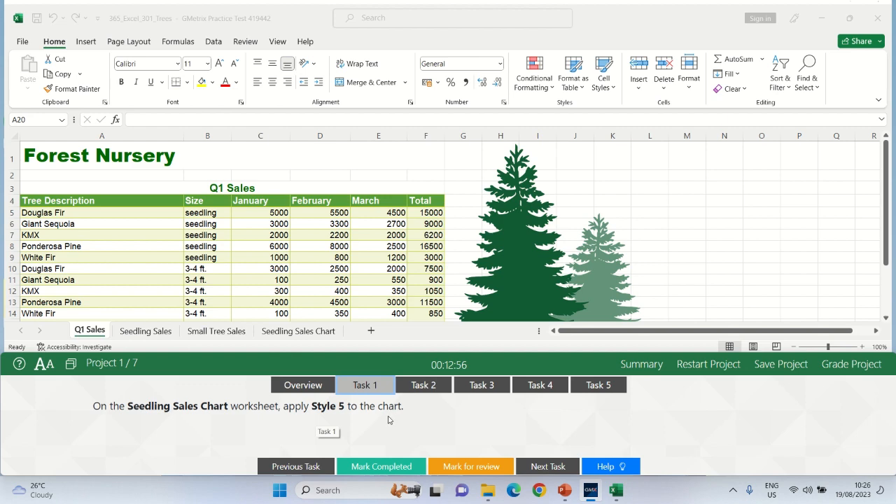
{"action": "left_click", "coordinate": [284, 333]}
{"action": "left_click", "coordinate": [284, 333]}
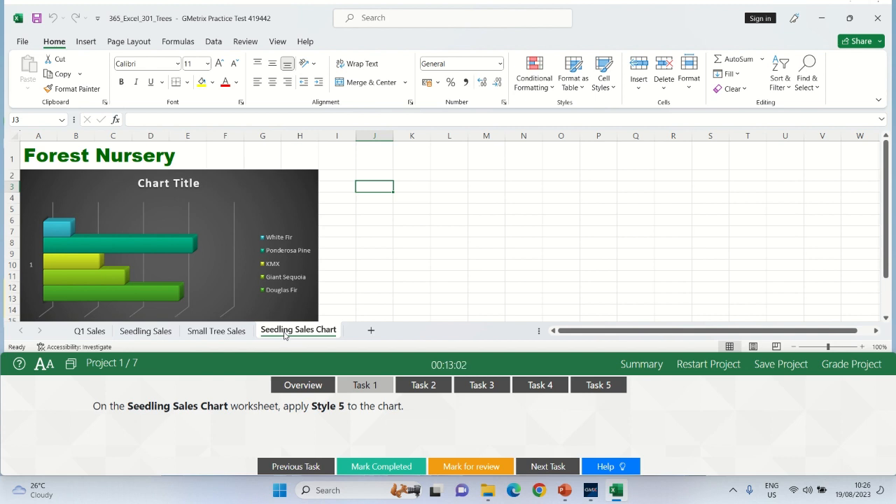
{"action": "left_click", "coordinate": [259, 177]}
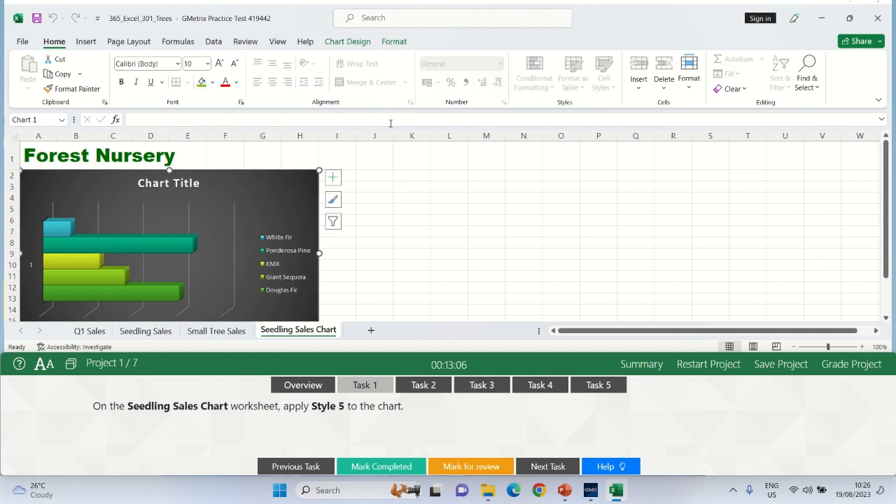
{"action": "left_click", "coordinate": [334, 44]}
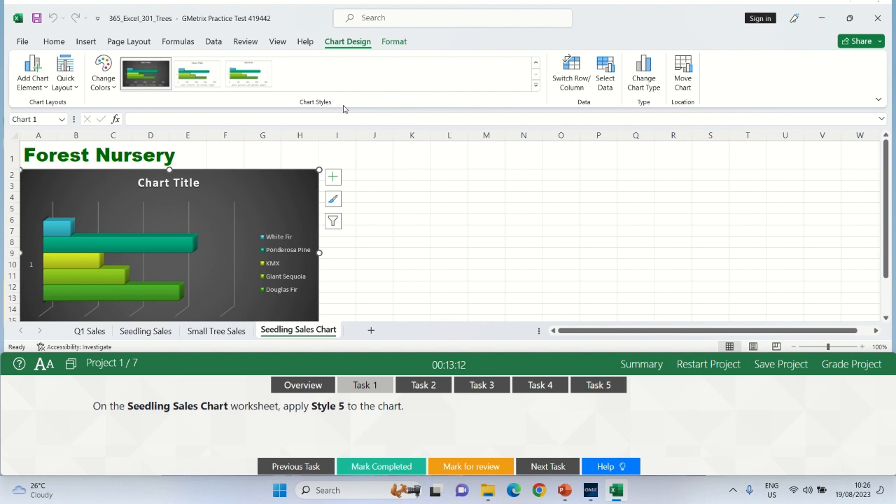
{"action": "left_click", "coordinate": [536, 86]}
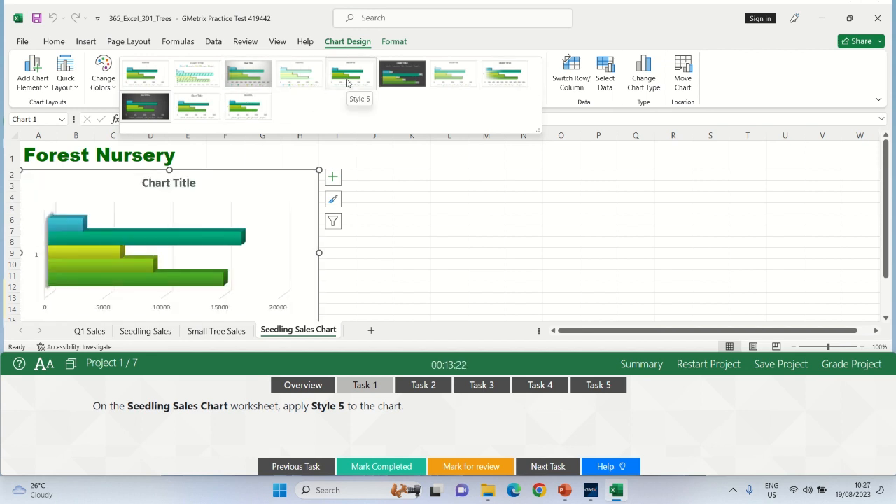
{"action": "left_click", "coordinate": [348, 83]}
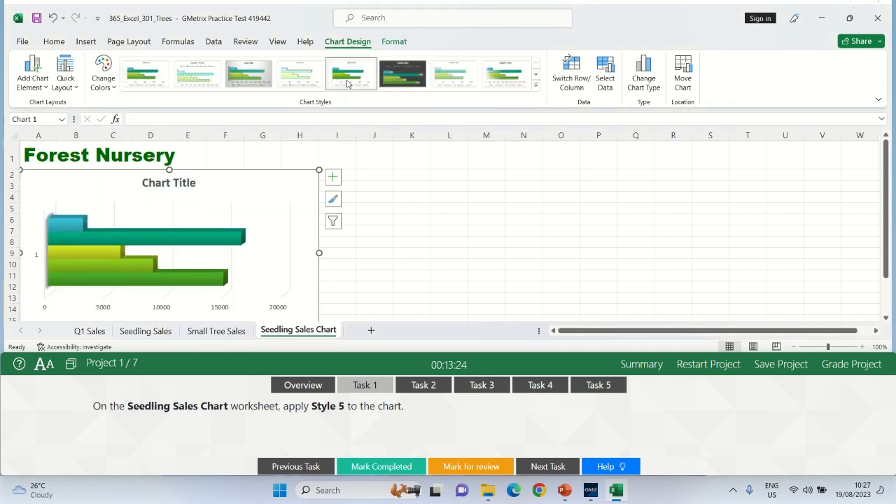
{"action": "left_click", "coordinate": [396, 203]}
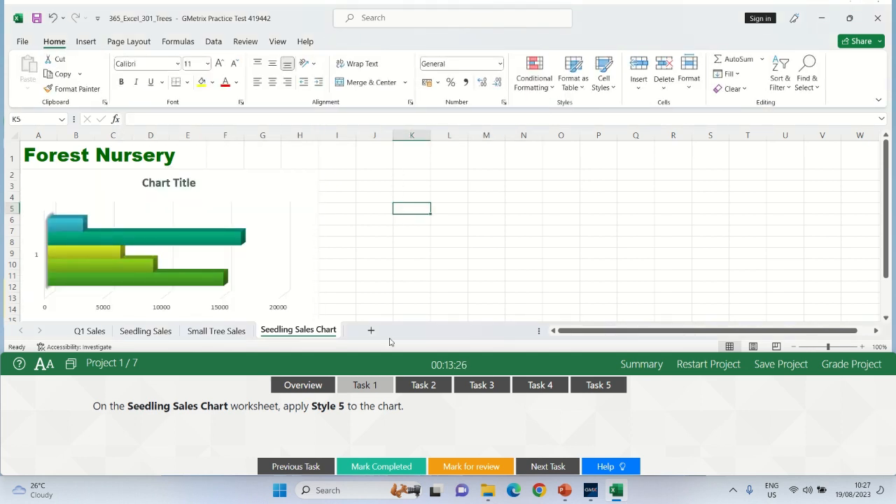
{"action": "left_click", "coordinate": [370, 471]}
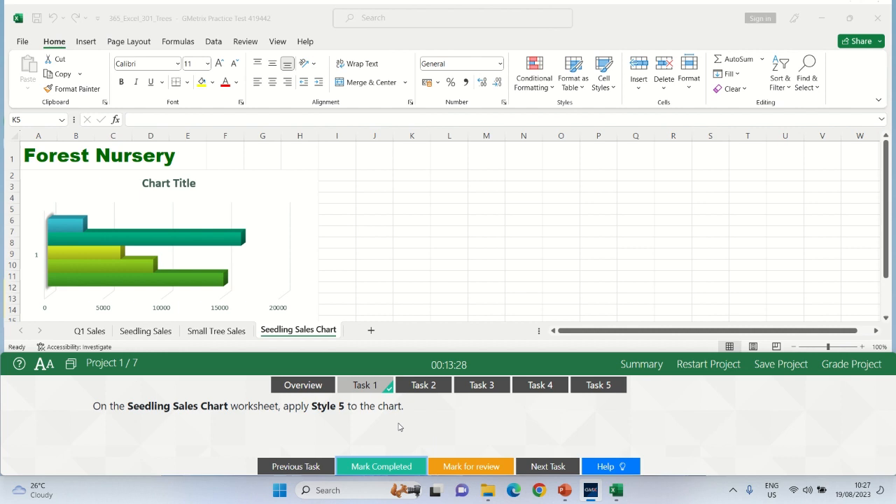
Open Task 2, switch the row and column source data of the Seedling Sales Chart chart, and mark the task completed.
{"action": "left_click", "coordinate": [424, 391]}
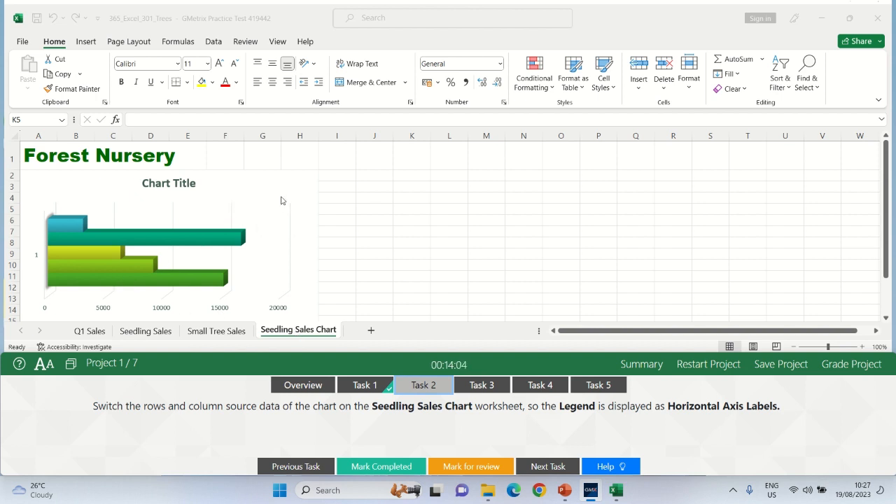
{"action": "left_click", "coordinate": [295, 177]}
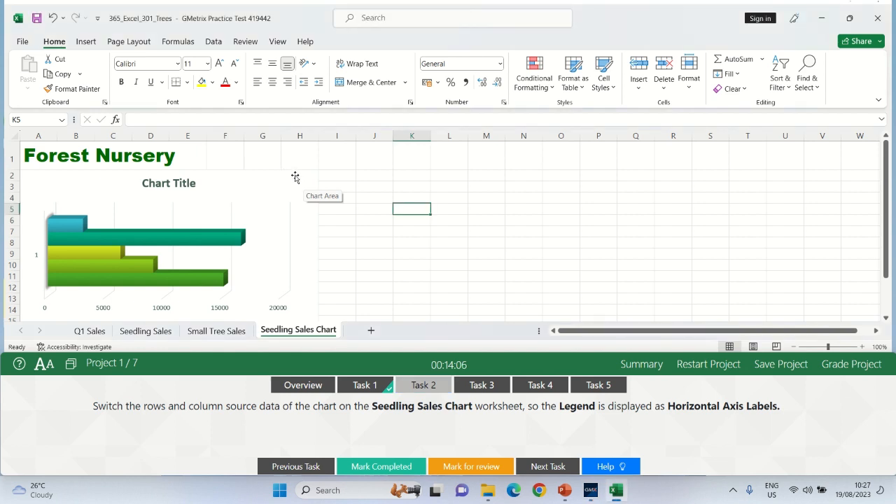
{"action": "left_click", "coordinate": [295, 177]}
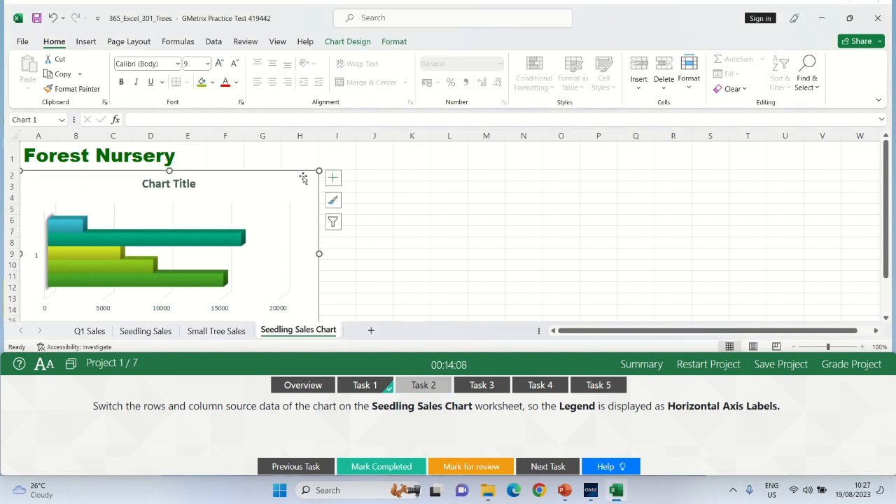
{"action": "left_click", "coordinate": [342, 44]}
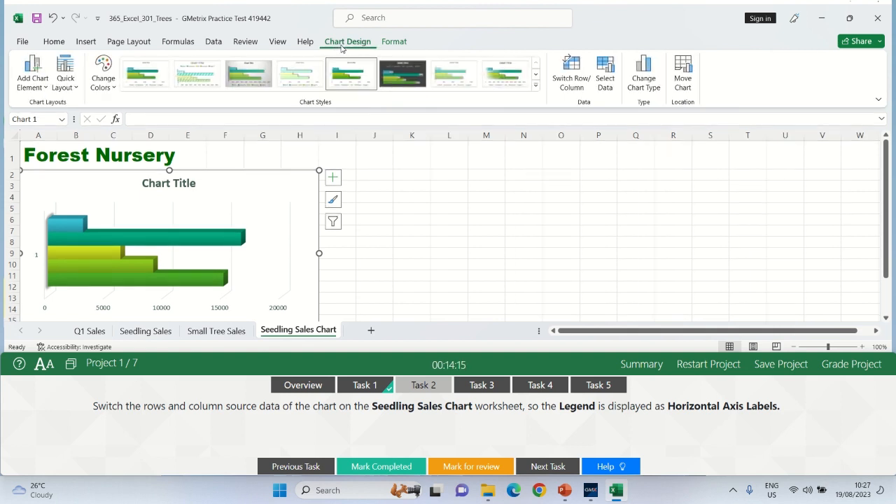
{"action": "left_click", "coordinate": [571, 86]}
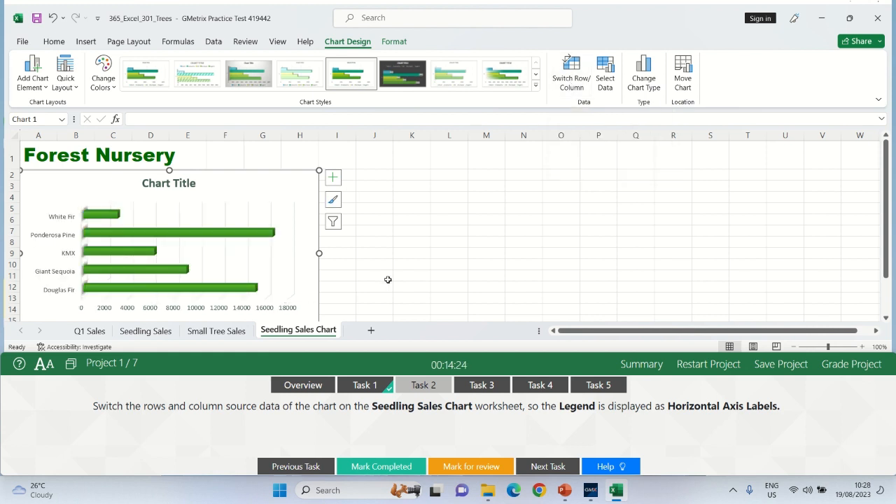
{"action": "left_click_drag", "start_coordinate": [886, 196], "coordinate": [886, 213]}
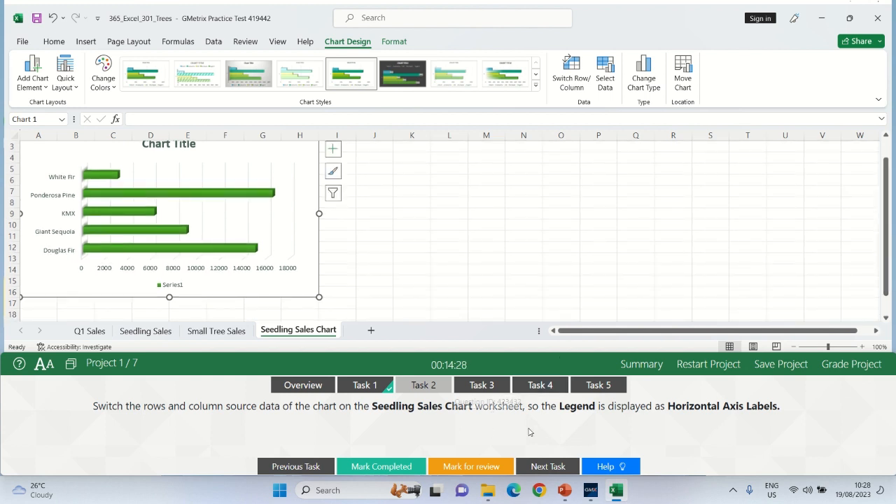
{"action": "left_click", "coordinate": [360, 467]}
{"action": "left_click", "coordinate": [361, 468]}
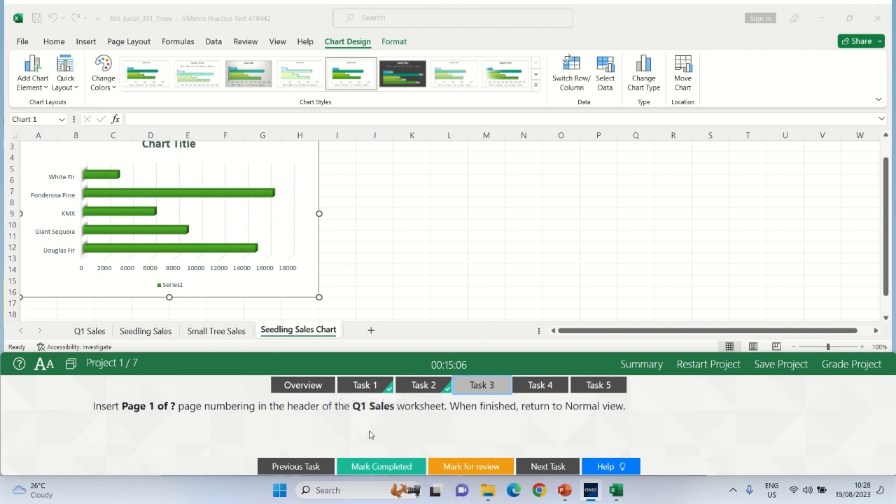
Insert the preset "Page 1 of ?" page numbering in the header of the Q1 Sales worksheet.
{"action": "left_click", "coordinate": [89, 331]}
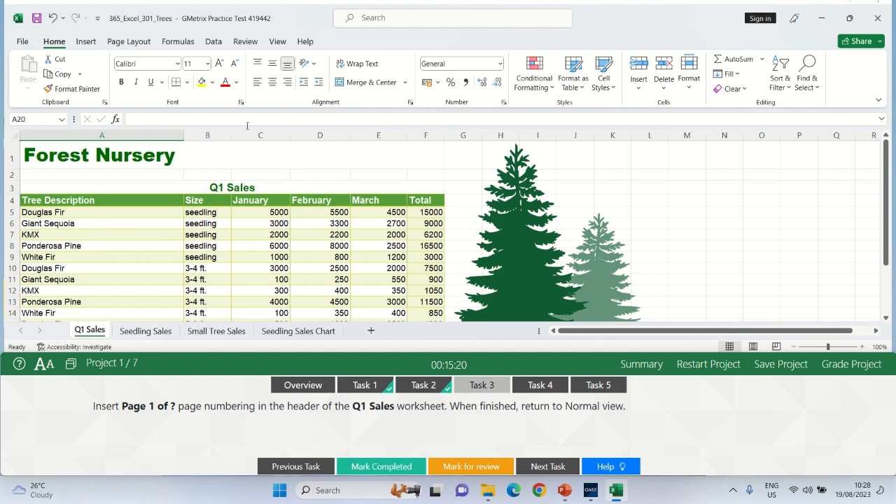
{"action": "left_click", "coordinate": [87, 43]}
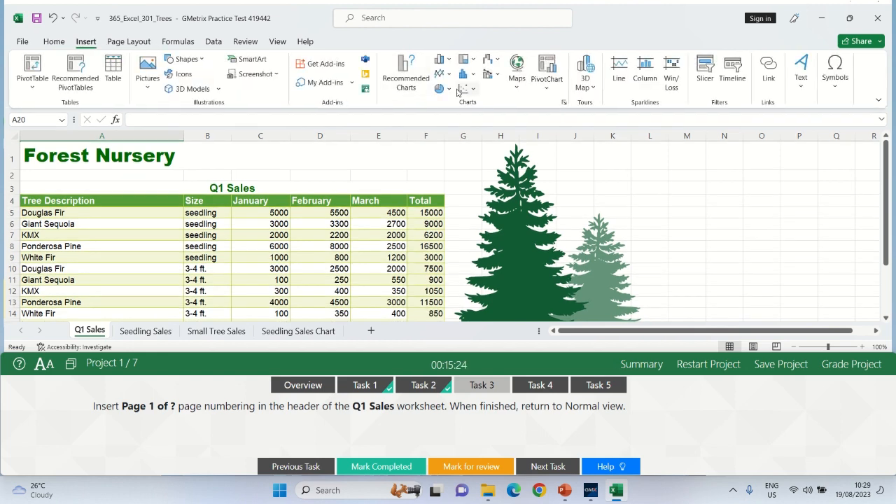
{"action": "left_click", "coordinate": [801, 82]}
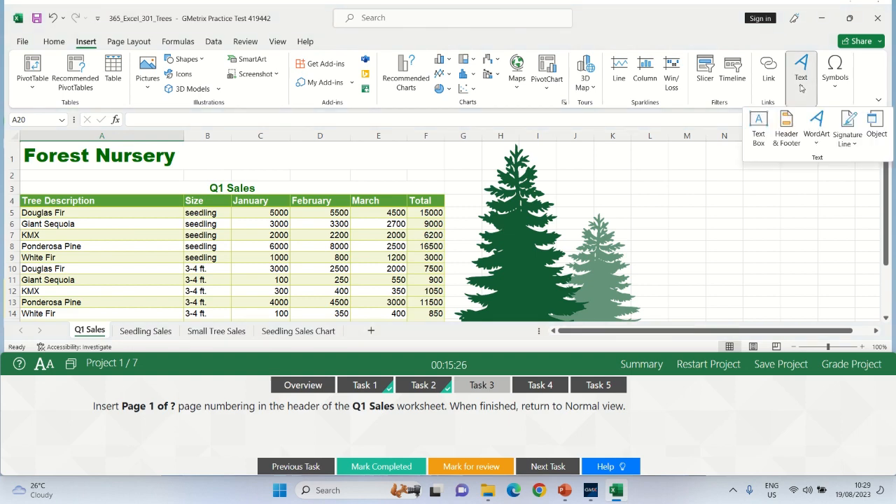
{"action": "left_click", "coordinate": [786, 138]}
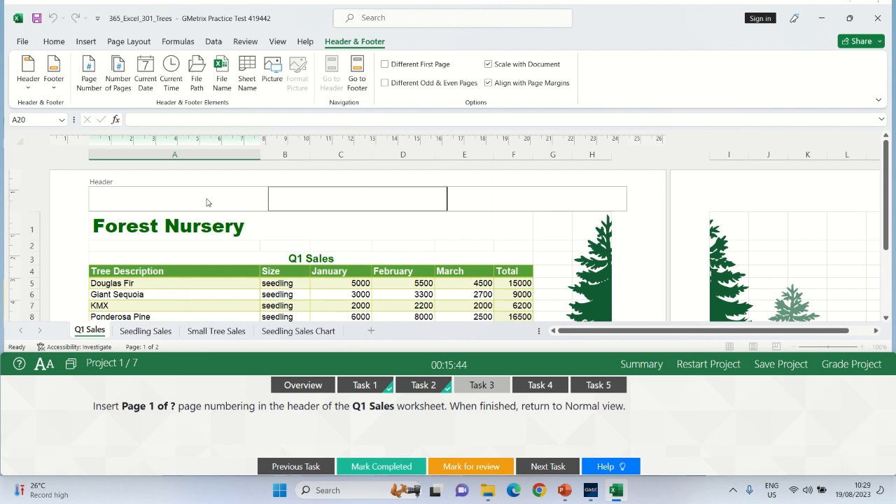
{"action": "left_click", "coordinate": [26, 74]}
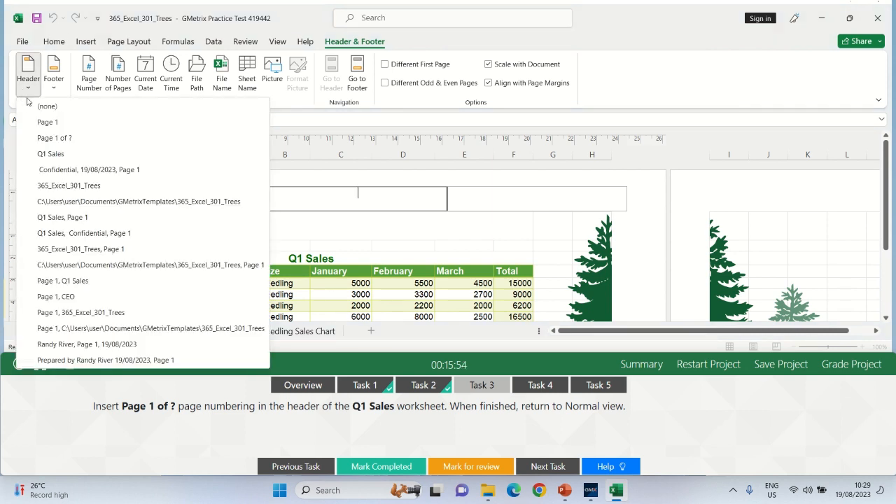
{"action": "left_click", "coordinate": [58, 139]}
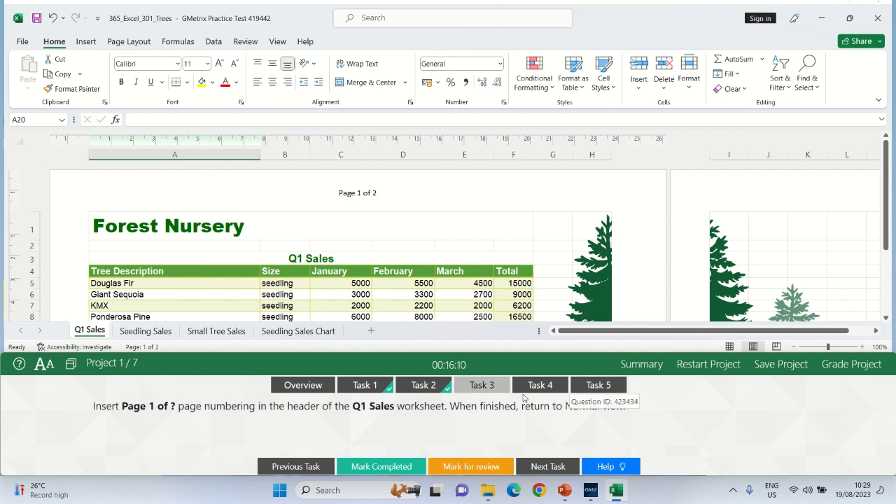
Return the Q1 Sales worksheet to Normal view and mark Task 3 completed.
{"action": "left_click", "coordinate": [278, 42]}
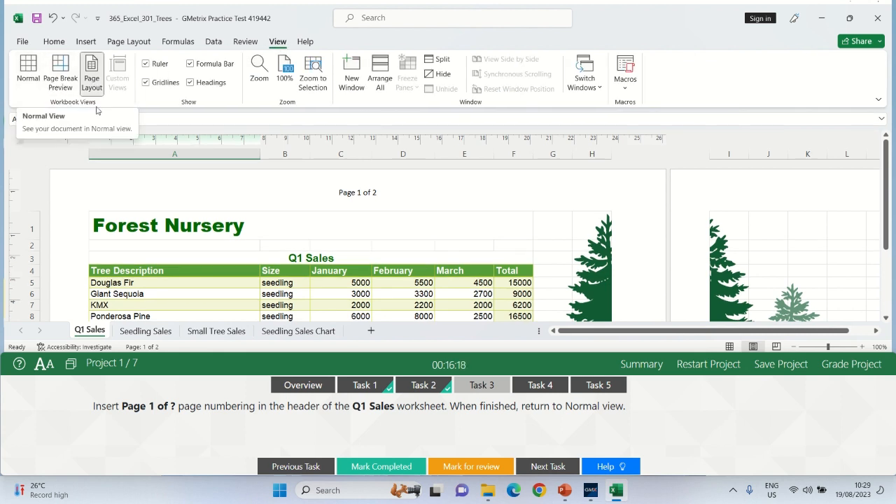
{"action": "left_click", "coordinate": [29, 79]}
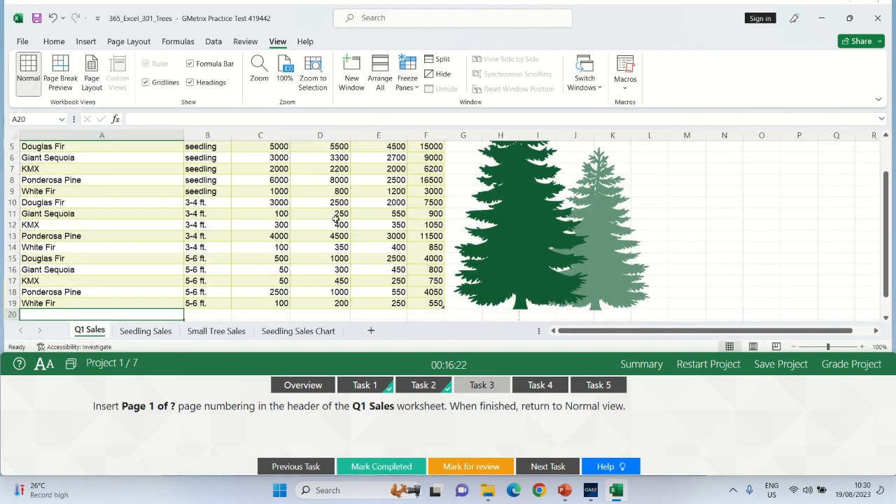
{"action": "left_click", "coordinate": [385, 469]}
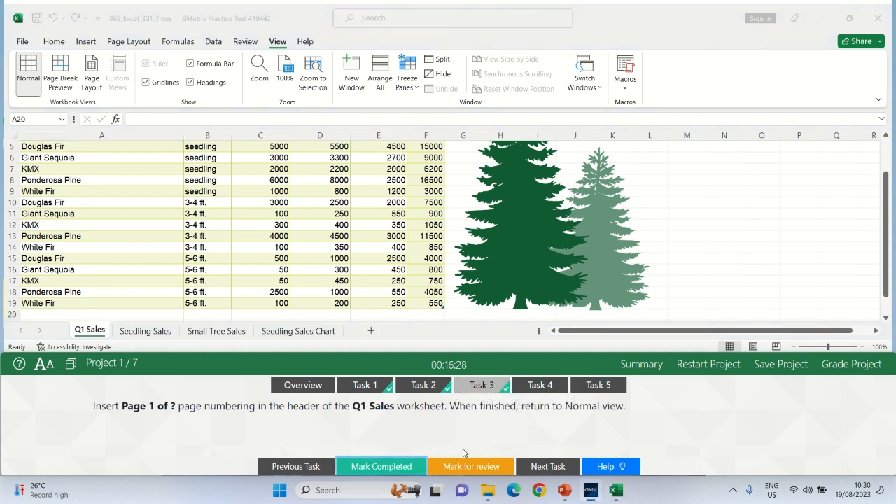
Open Task 4 and copy the cell range A4:E9 on the Q1 Sales worksheet.
{"action": "left_click", "coordinate": [539, 386]}
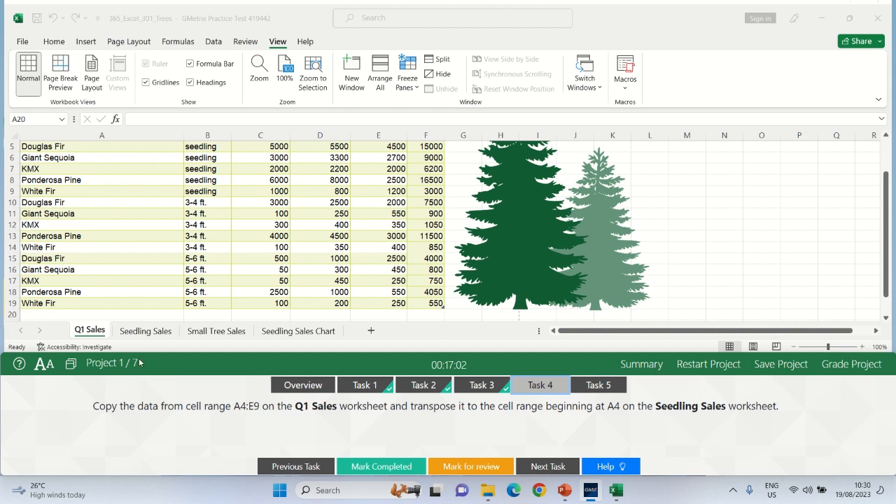
{"action": "left_click", "coordinate": [90, 332]}
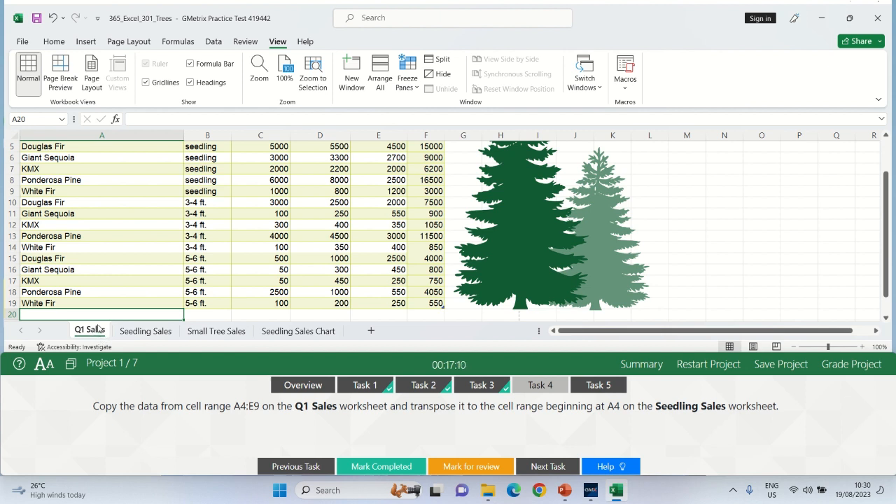
{"action": "left_click", "coordinate": [32, 120]}
{"action": "type", "text": "A"}
{"action": "type", "text": "4:E9"}
{"action": "key", "text": "Return"}
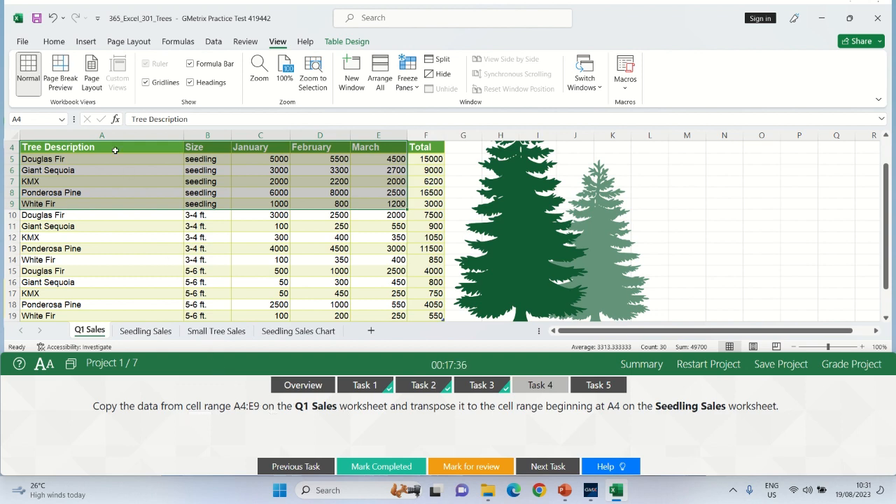
{"action": "left_click", "coordinate": [58, 46]}
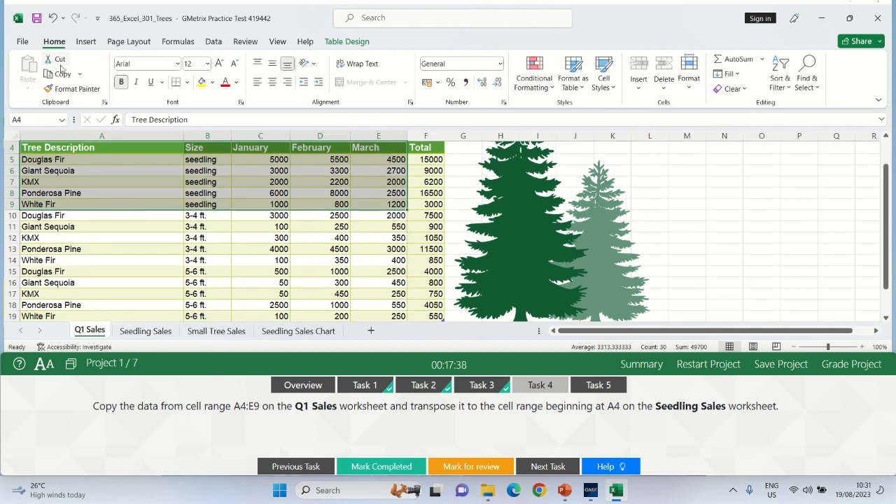
{"action": "left_click", "coordinate": [59, 76]}
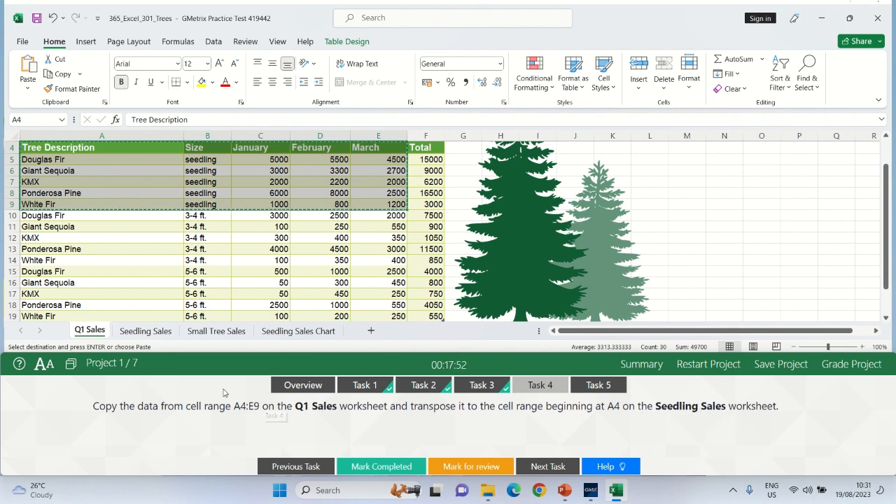
Paste the copied range transposed at cell A4 of the Seedling Sales worksheet and mark Task 4 completed.
{"action": "left_click", "coordinate": [145, 330]}
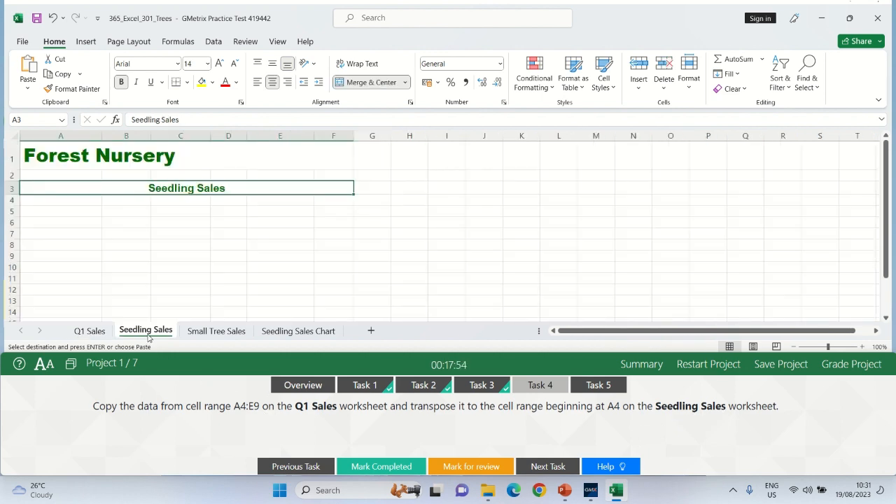
{"action": "left_click", "coordinate": [57, 201]}
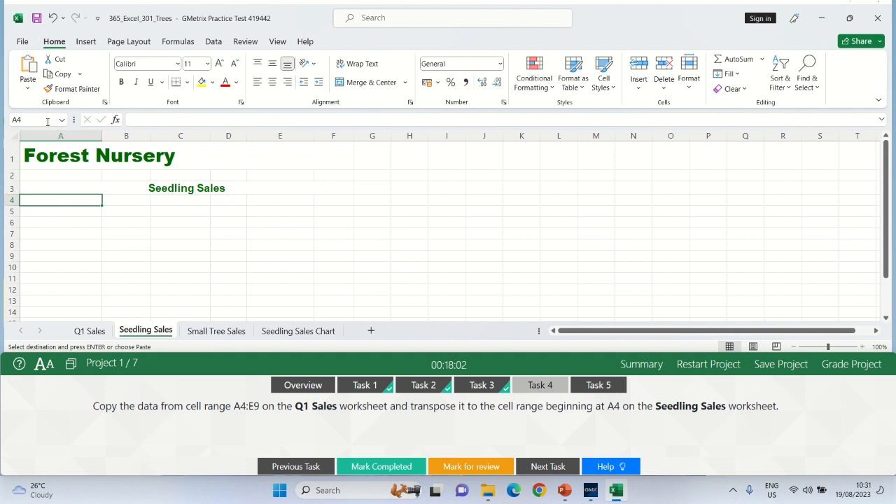
{"action": "left_click", "coordinate": [28, 92]}
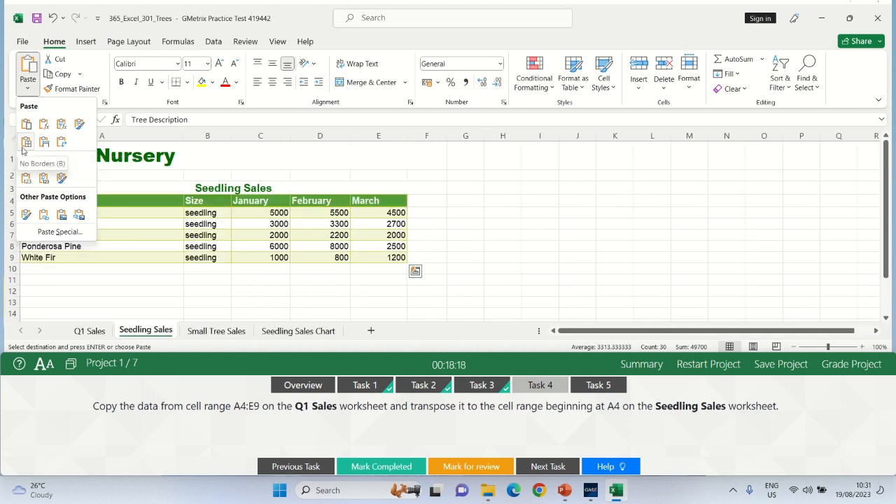
{"action": "left_click", "coordinate": [63, 145]}
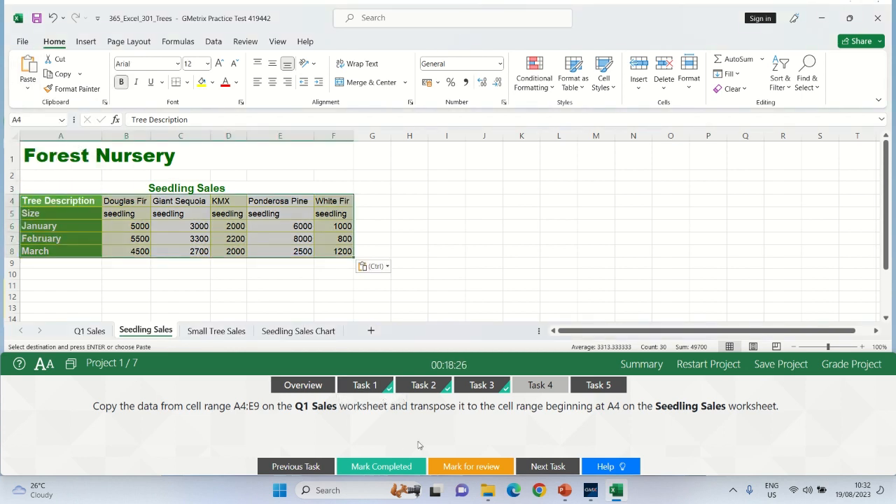
{"action": "left_click", "coordinate": [358, 470]}
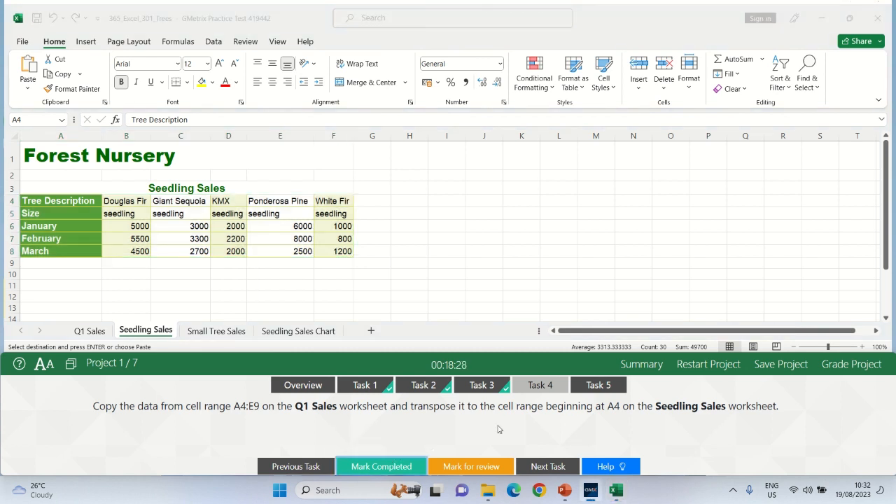
Open Task 5 and convert the table on the Small Tree Sales worksheet to a normal range, keeping the cell formatting.
{"action": "left_click", "coordinate": [603, 387]}
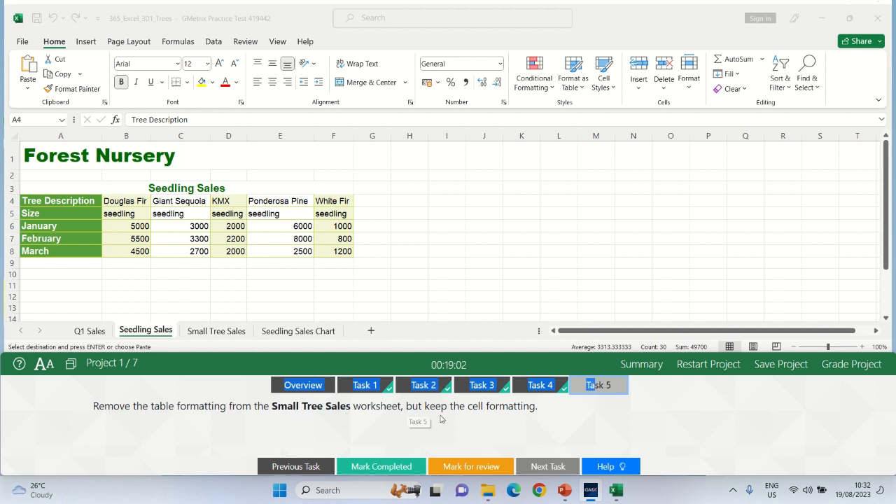
{"action": "left_click", "coordinate": [216, 331]}
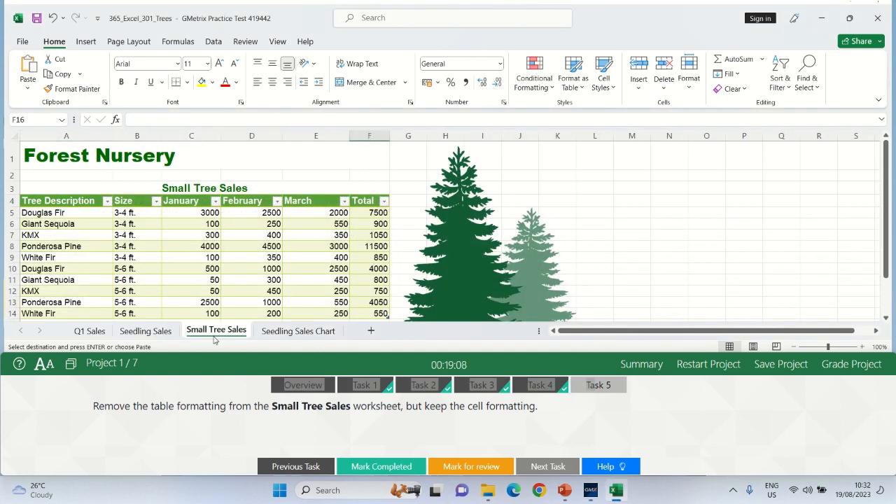
{"action": "left_click", "coordinate": [178, 259]}
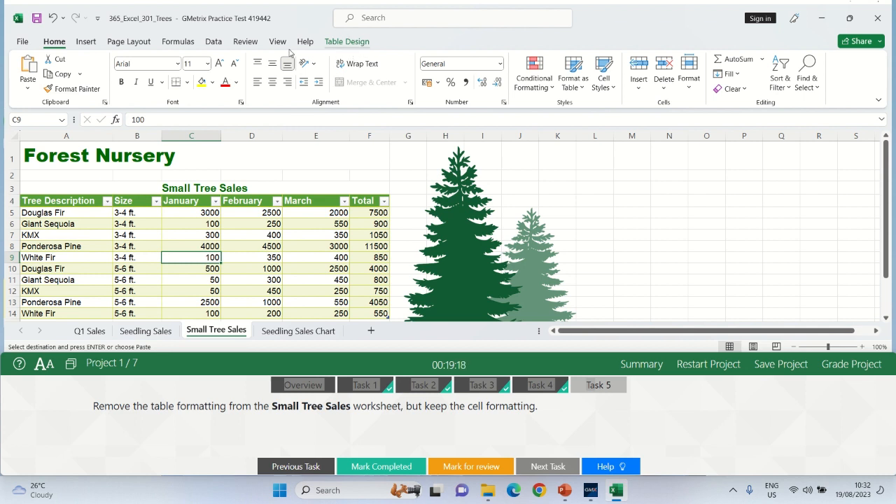
{"action": "left_click", "coordinate": [356, 46]}
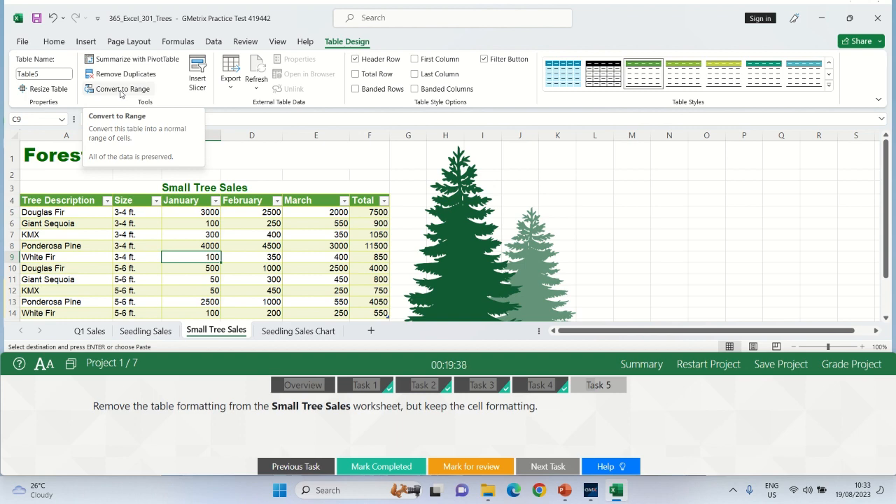
{"action": "left_click", "coordinate": [121, 94]}
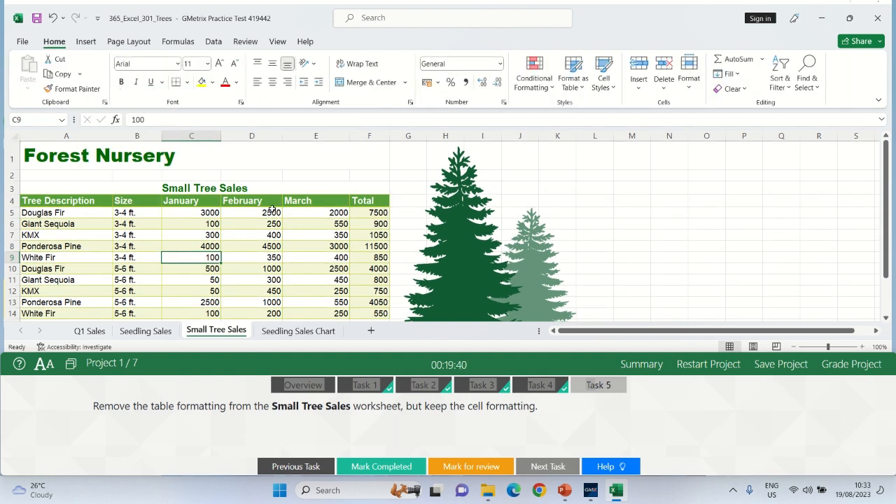
{"action": "left_click", "coordinate": [266, 224]}
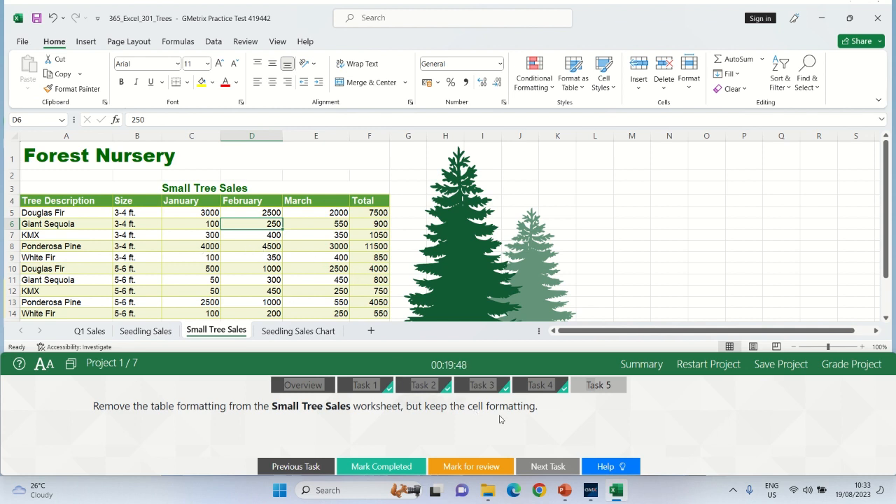
Mark Task 5 completed and grade the Trees project.
{"action": "left_click", "coordinate": [378, 467]}
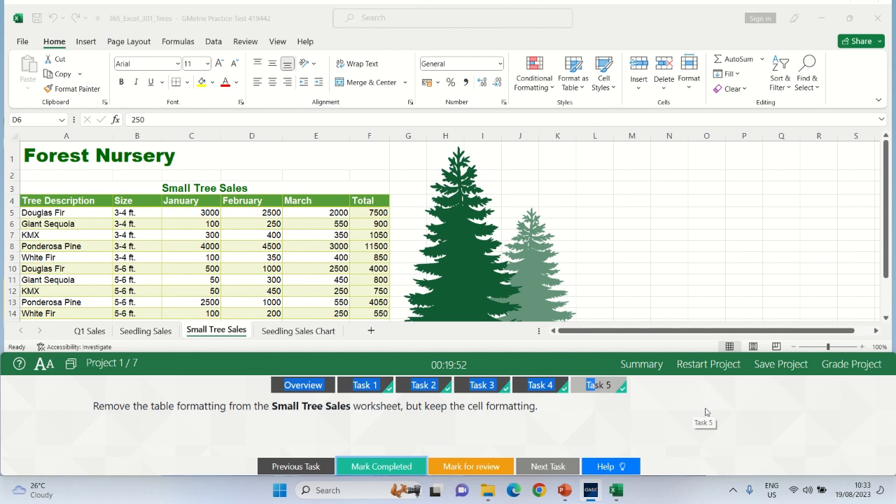
{"action": "left_click", "coordinate": [705, 412]}
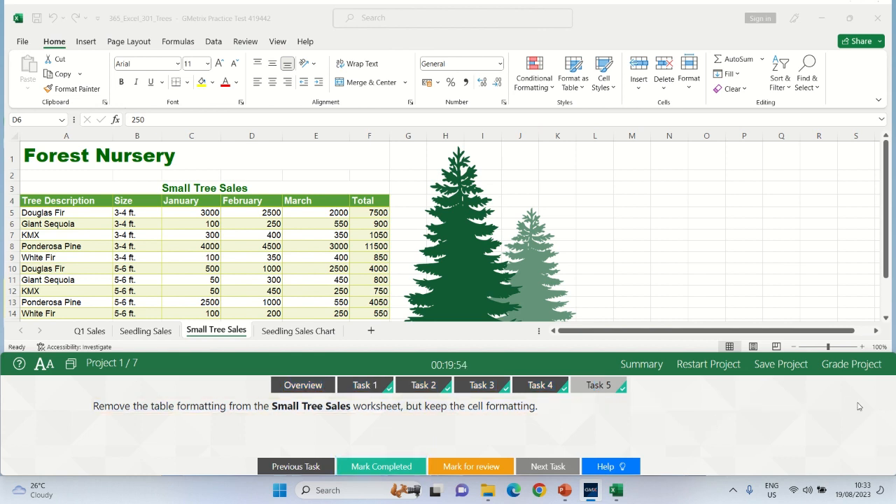
{"action": "left_click", "coordinate": [846, 371]}
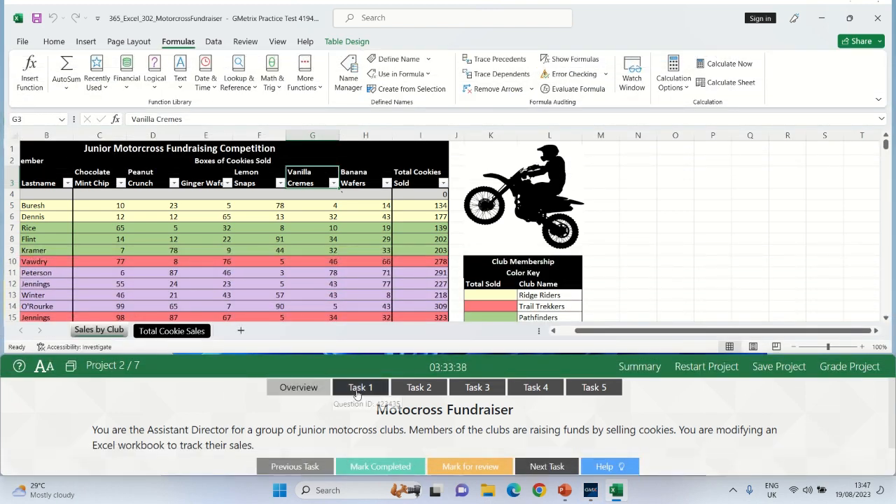
Open Task 1 of Project 2, enter =SUM(Table1[Chocolate Mint Chip]) in cell B3 of the Total Cookie Sales worksheet, and mark the task completed.
{"action": "left_click", "coordinate": [359, 389]}
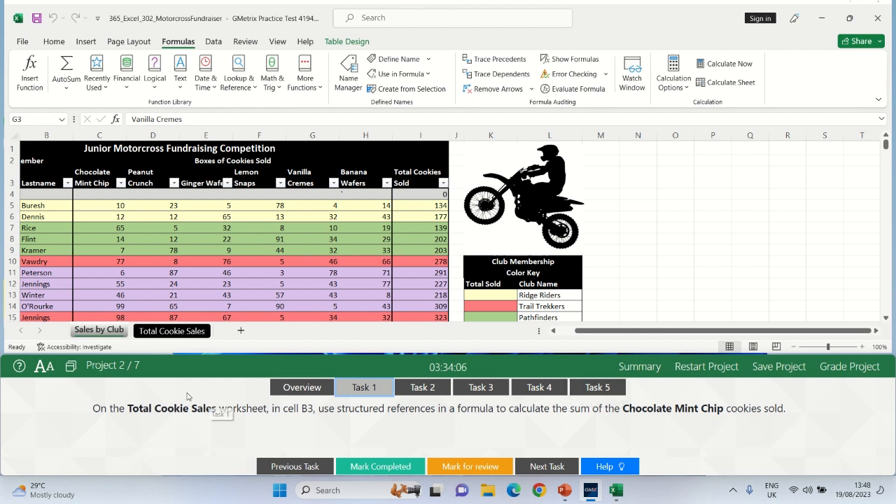
{"action": "left_click", "coordinate": [161, 331]}
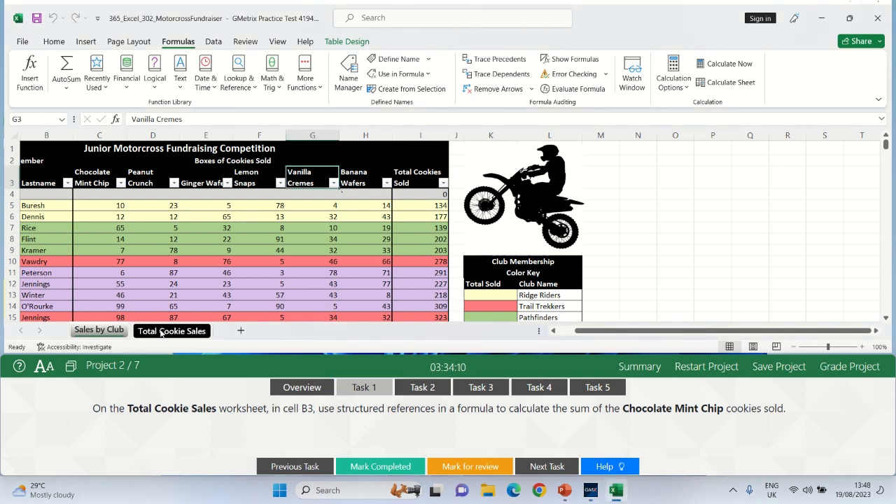
{"action": "left_click", "coordinate": [160, 331]}
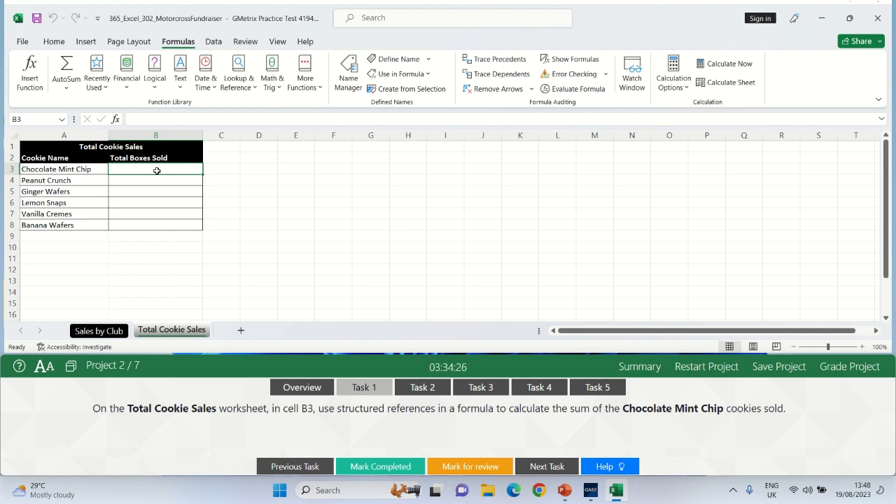
{"action": "type", "text": "="}
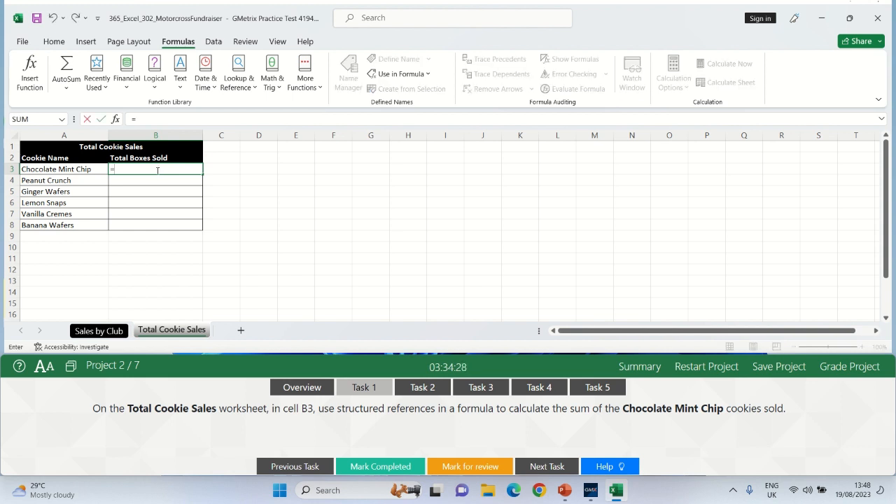
{"action": "type", "text": "SUM"}
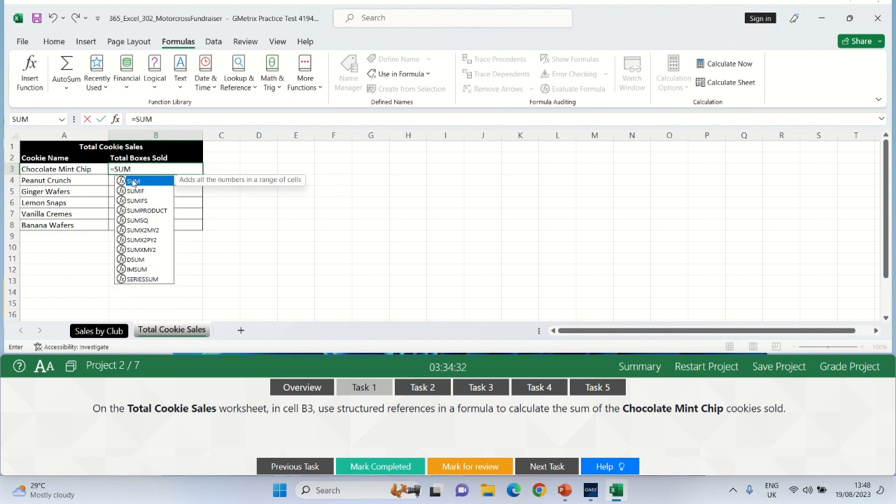
{"action": "double_click", "coordinate": [132, 182]}
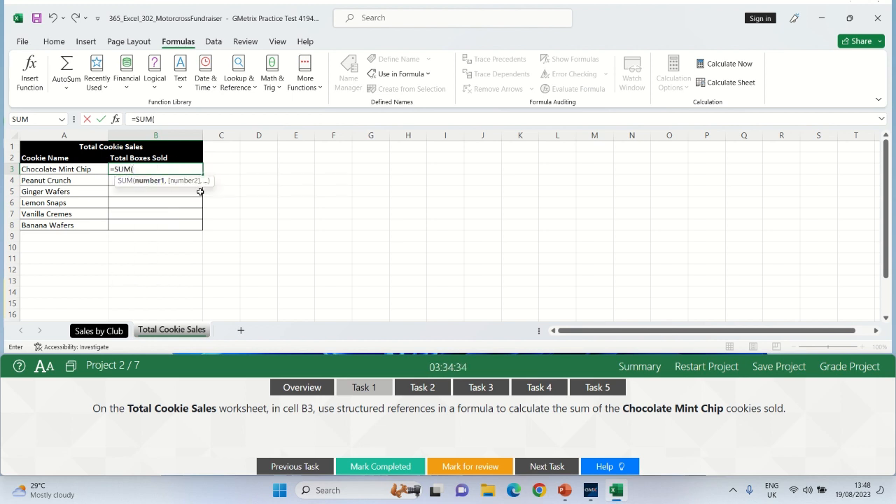
{"action": "left_click", "coordinate": [92, 331]}
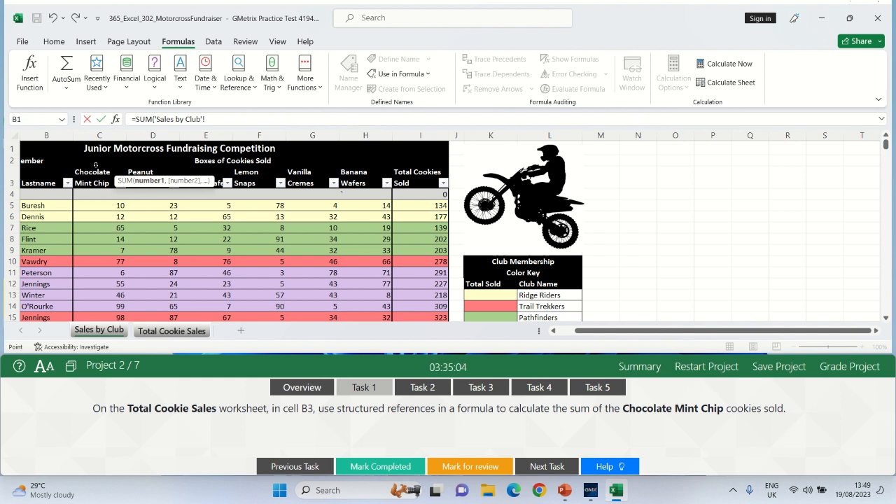
{"action": "left_click", "coordinate": [95, 165]}
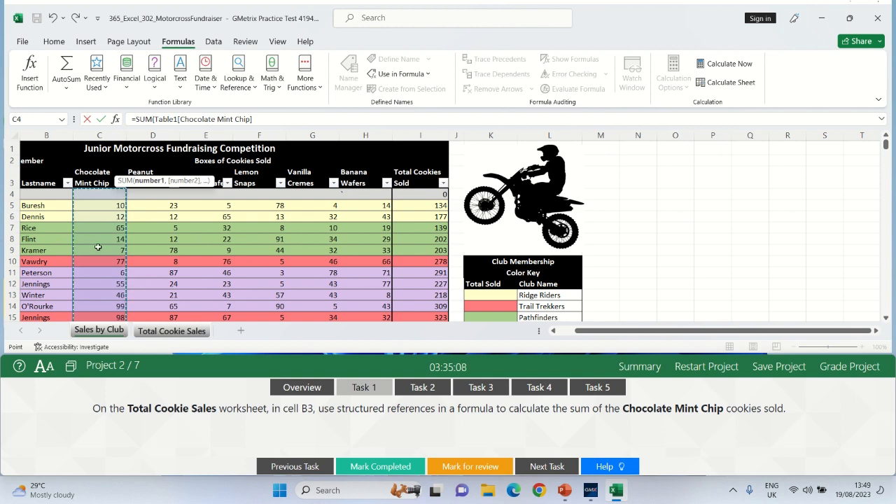
{"action": "key", "text": "Return"}
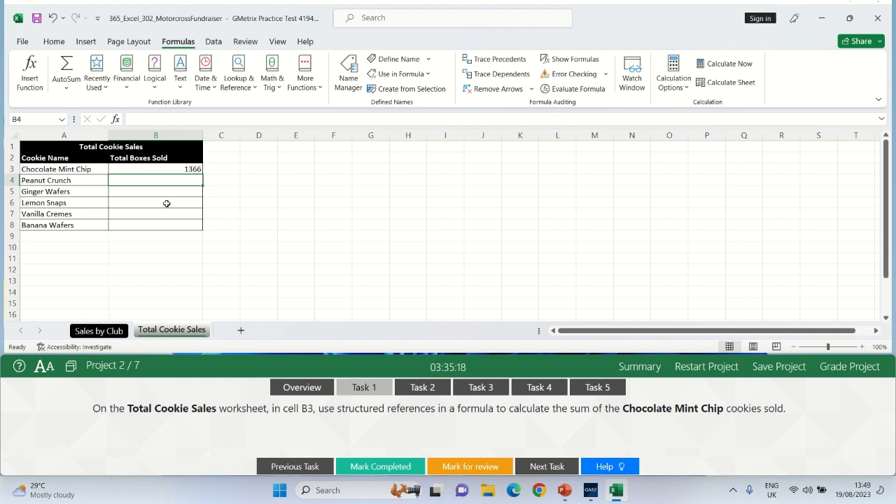
{"action": "left_click", "coordinate": [356, 464]}
Open Task 2 and select the blue cells I17:I20 in the Total Cookies Sold column of the Sales by Club worksheet.
{"action": "left_click", "coordinate": [420, 389]}
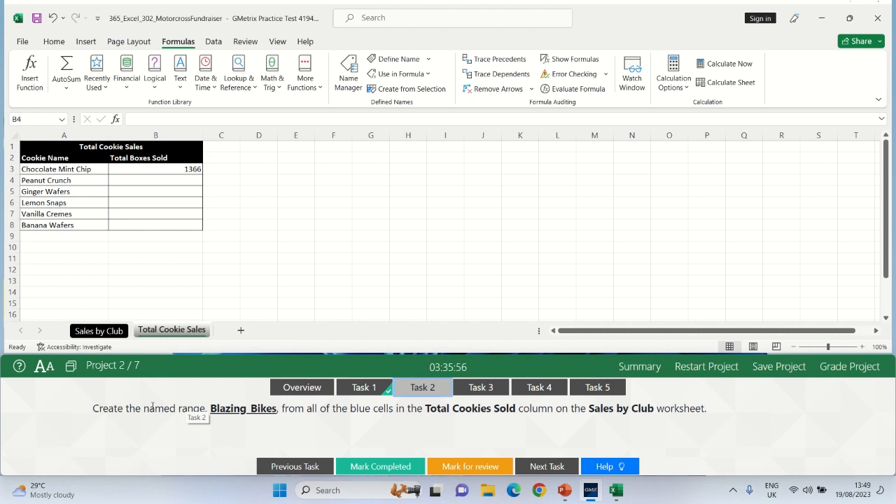
{"action": "left_click", "coordinate": [100, 331]}
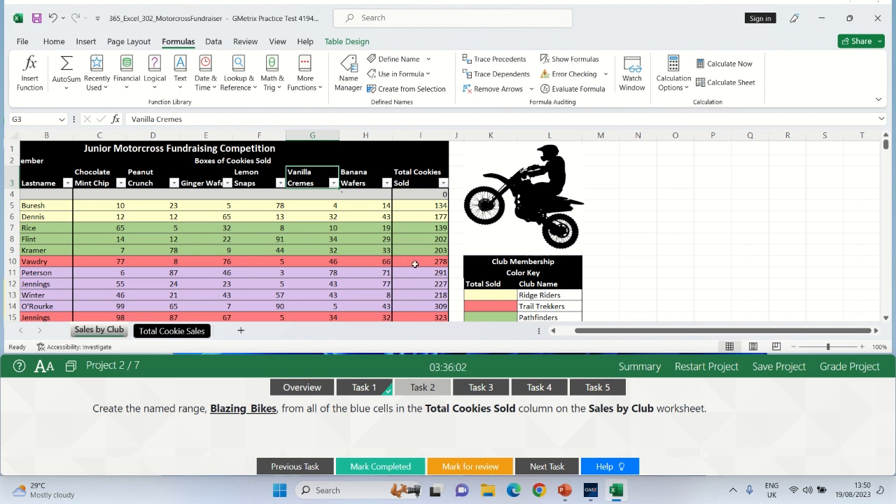
{"action": "key", "text": "Down"}
{"action": "key", "text": "Down"}
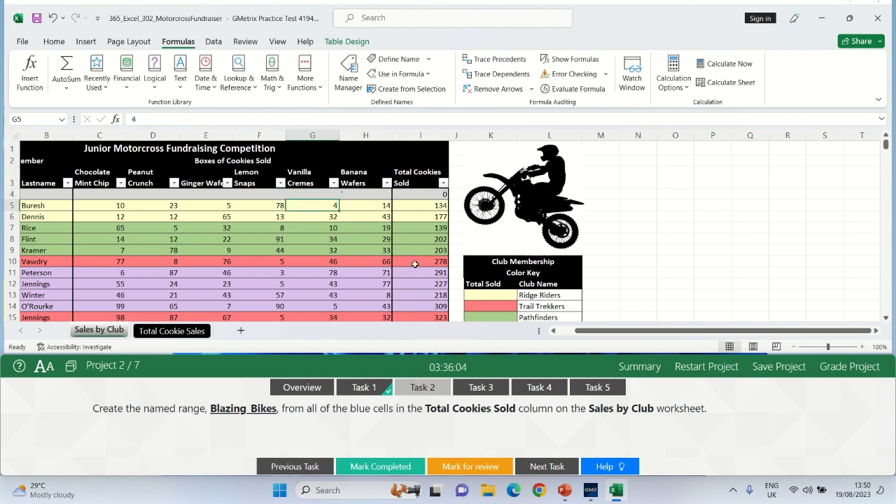
{"action": "key", "text": "Right"}
{"action": "key", "text": "Right"}
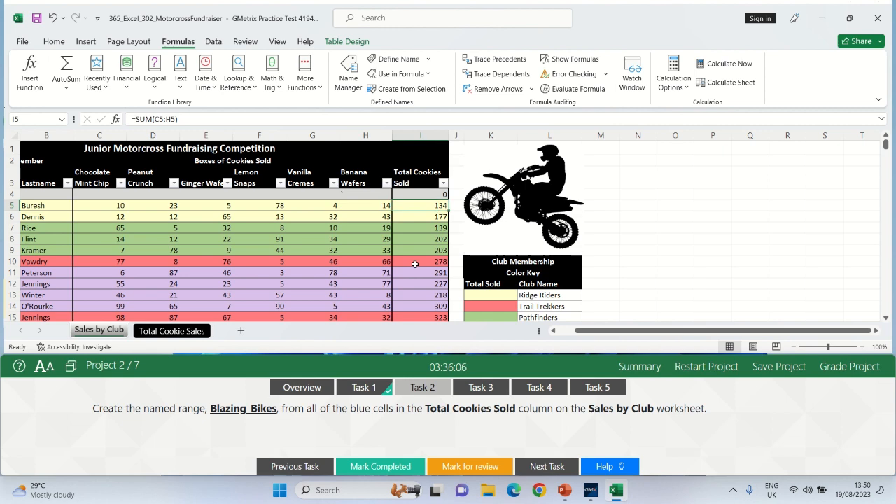
{"action": "key", "text": "Down"}
{"action": "key", "text": "Down"}
{"action": "key", "text": "Down"}
{"action": "key", "text": "Down"}
{"action": "key", "text": "Down"}
{"action": "key", "text": "Down"}
{"action": "key", "text": "Down"}
{"action": "key", "text": "Down"}
{"action": "key", "text": "Down"}
{"action": "key", "text": "Down"}
{"action": "key", "text": "Down"}
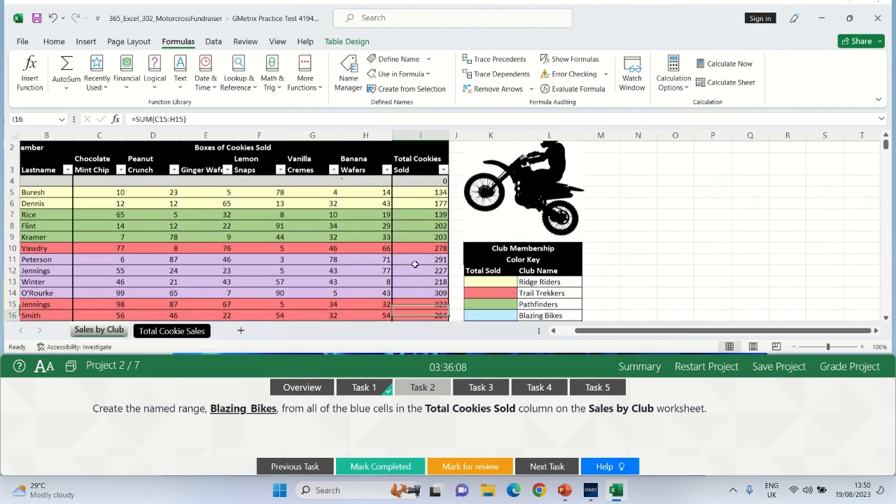
{"action": "key", "text": "Down"}
{"action": "key", "text": "Down"}
{"action": "key", "text": "Down"}
{"action": "key", "text": "Down"}
{"action": "key", "text": "Down"}
{"action": "key", "text": "Down"}
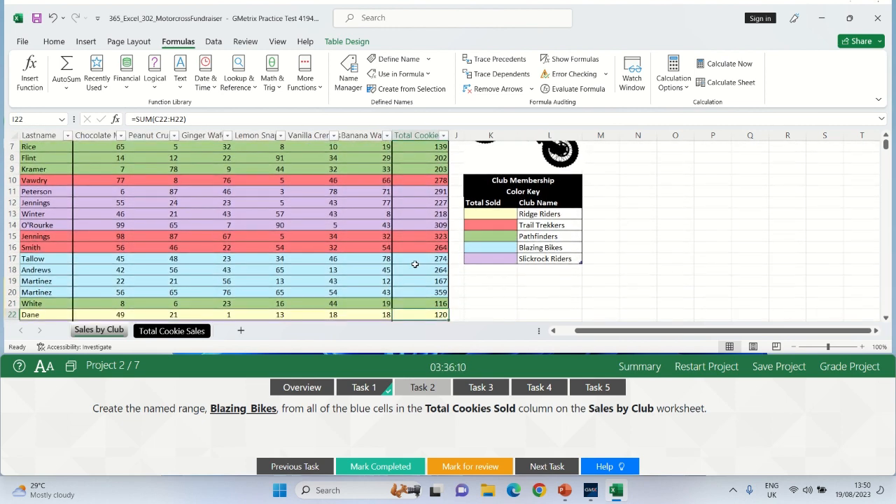
{"action": "left_click_drag", "start_coordinate": [415, 259], "coordinate": [410, 291]}
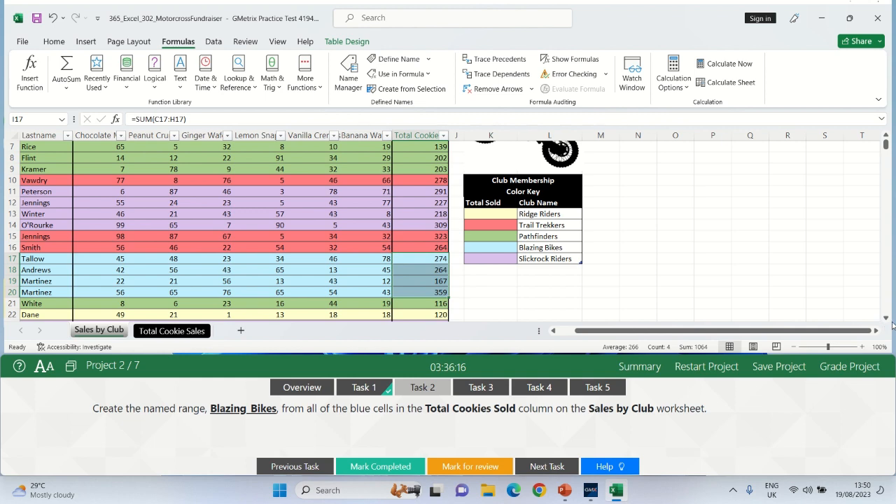
Add the blue cells I24:I25 and I36:I37 of the Total Cookies Sold column to the selection.
{"action": "left_click", "coordinate": [886, 319]}
{"action": "left_click", "coordinate": [886, 319]}
{"action": "left_click", "coordinate": [886, 319]}
{"action": "left_click", "coordinate": [887, 319]}
{"action": "left_click", "coordinate": [887, 319]}
{"action": "left_click", "coordinate": [886, 319]}
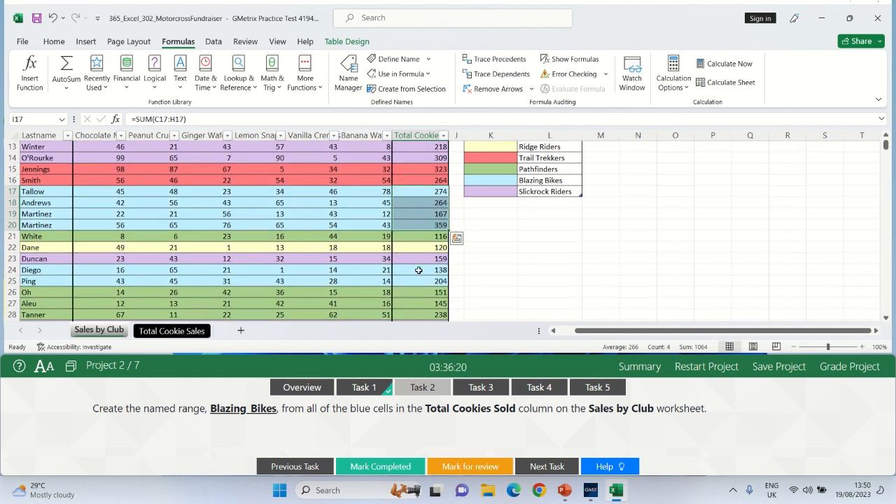
{"action": "left_click_drag", "start_coordinate": [418, 270], "coordinate": [417, 282], "text": "ctrl"}
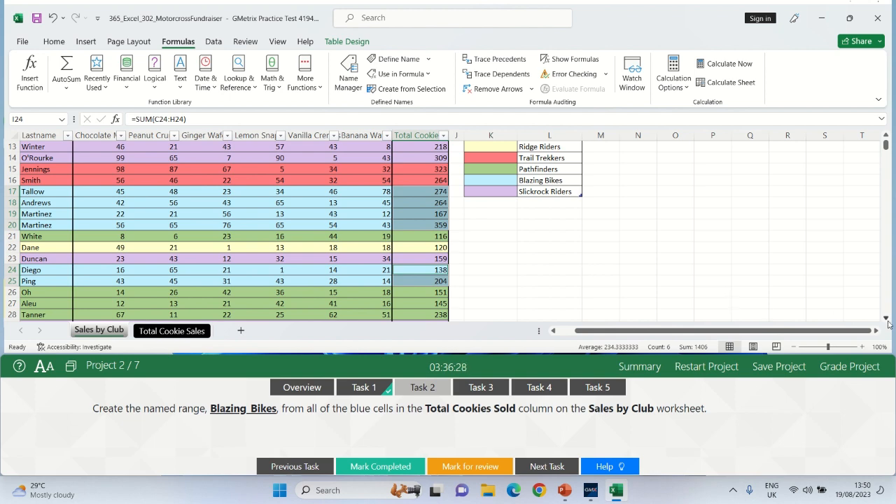
{"action": "scroll", "coordinate": [887, 322], "scroll_direction": "down", "scroll_amount": 3}
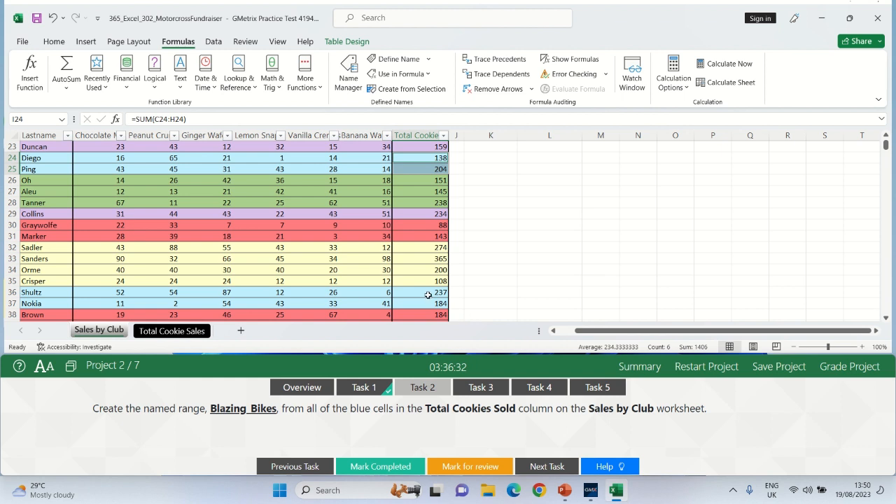
{"action": "left_click_drag", "start_coordinate": [425, 292], "coordinate": [424, 307]}
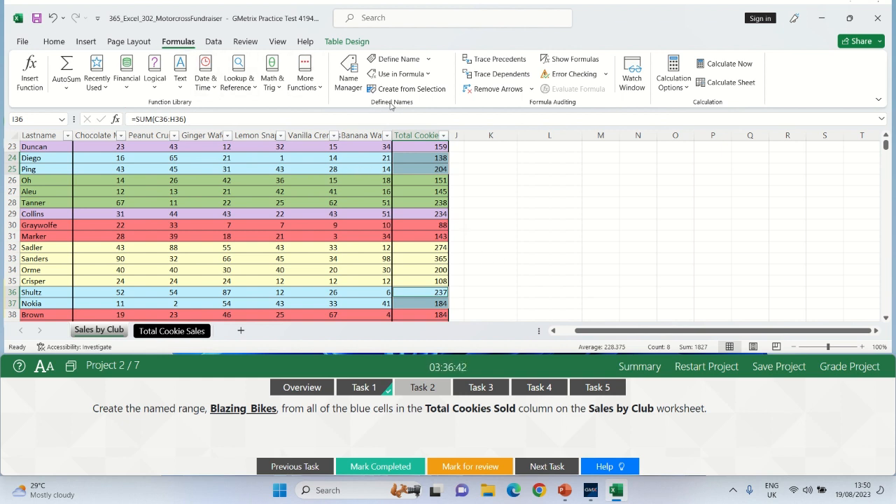
Create the workbook-scope named range Blazing_Bikes from the selected blue cells and deselect them.
{"action": "left_click", "coordinate": [348, 83]}
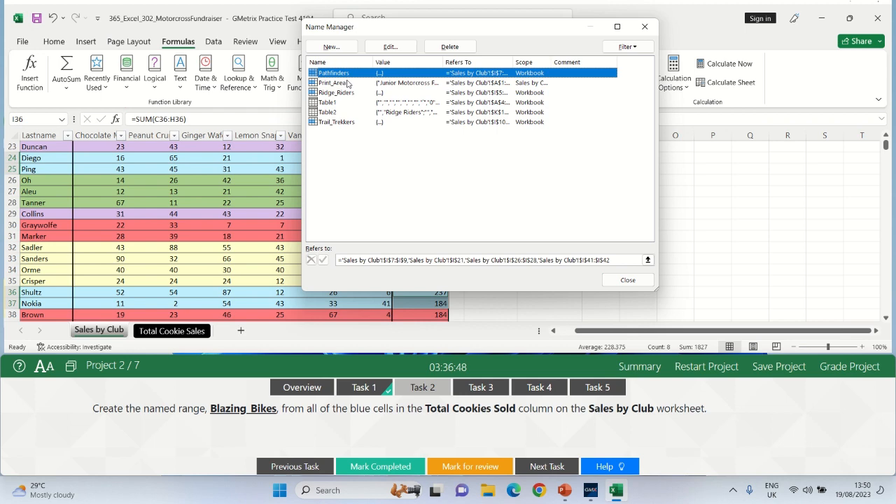
{"action": "left_click", "coordinate": [329, 46]}
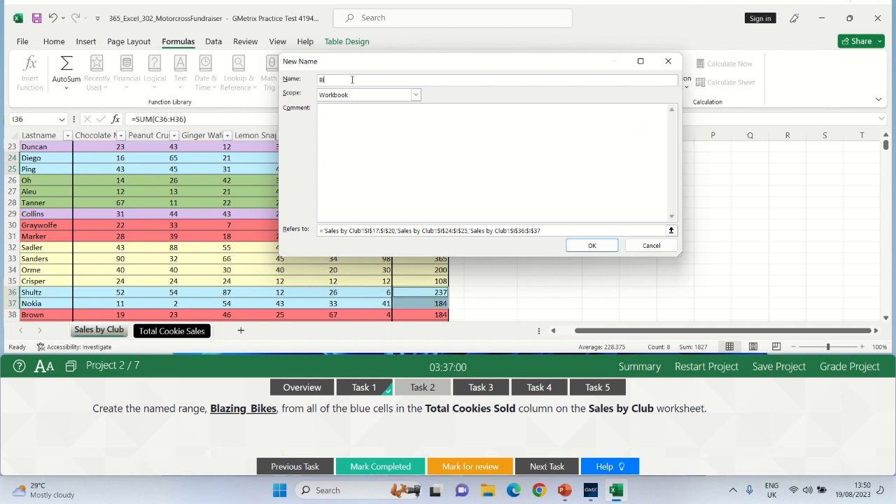
{"action": "type", "text": "az"}
{"action": "type", "text": "ing_Bikes"}
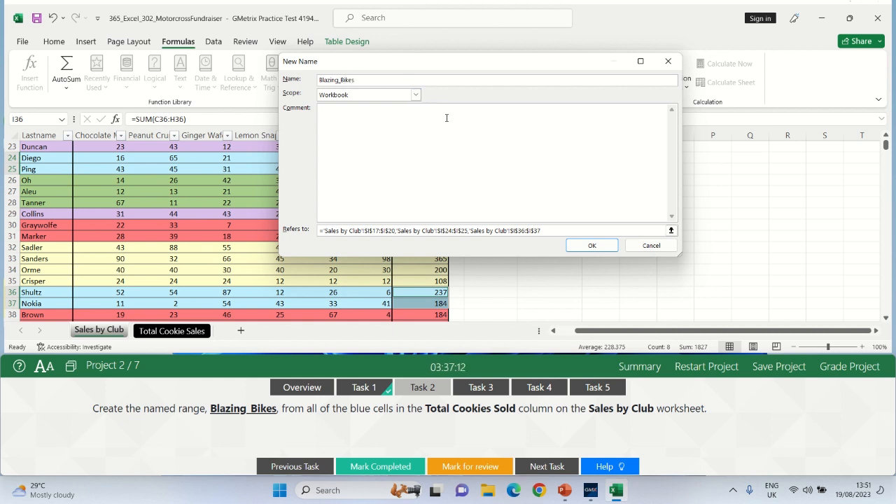
{"action": "left_click", "coordinate": [591, 246]}
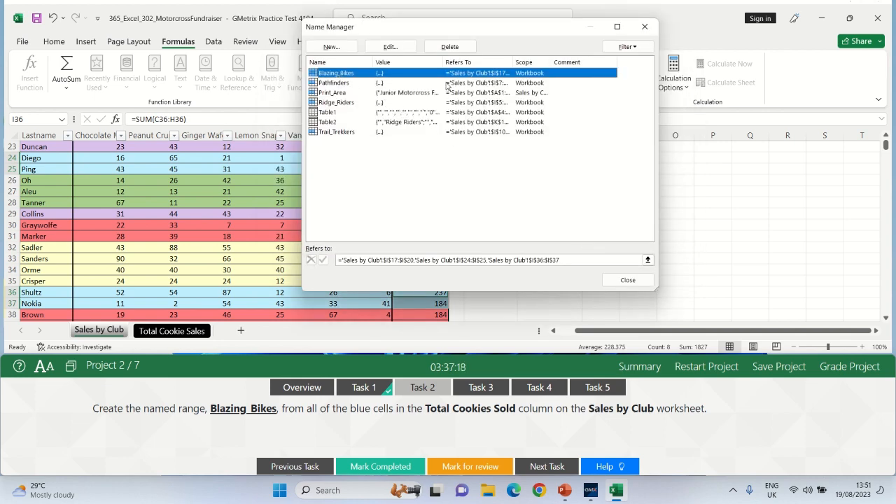
{"action": "left_click", "coordinate": [625, 281]}
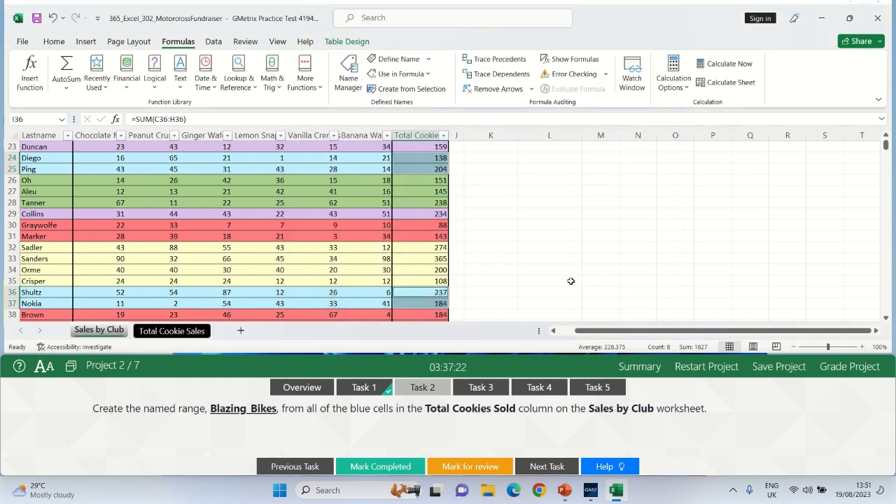
{"action": "left_click", "coordinate": [553, 283]}
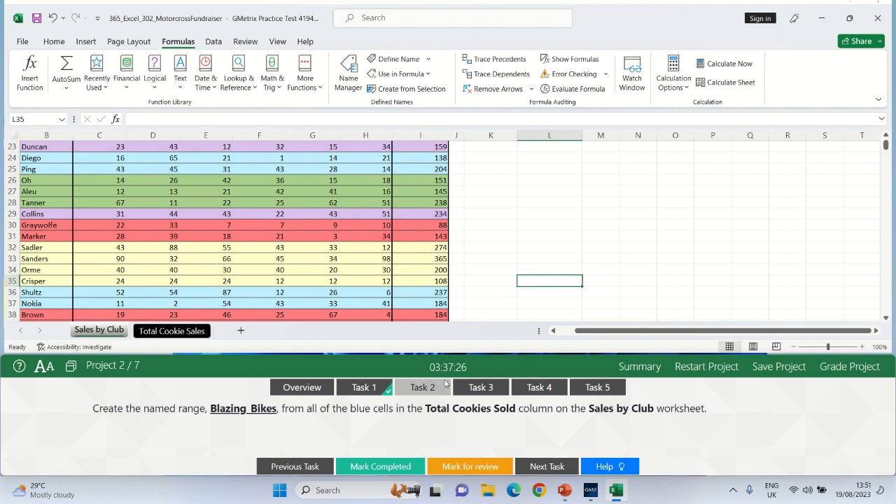
Mark Task 2 completed, then open Task 3 with the Sales by Club worksheet active.
{"action": "left_click", "coordinate": [364, 468]}
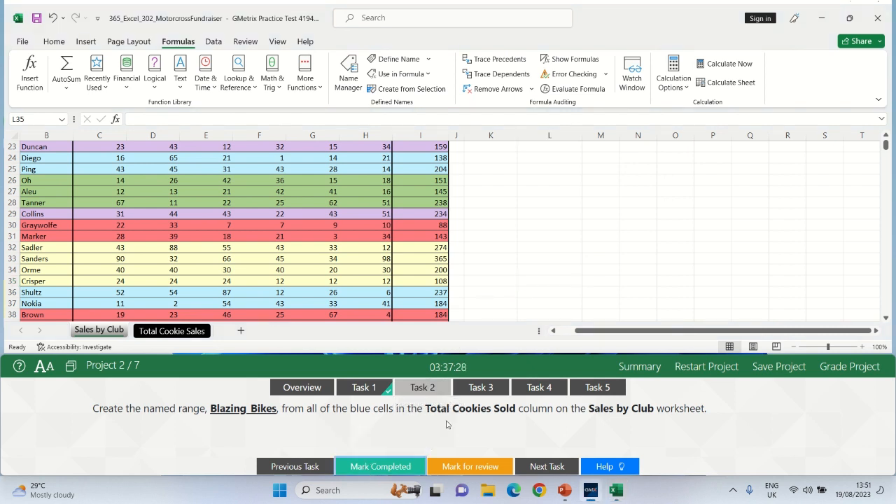
{"action": "left_click", "coordinate": [482, 389]}
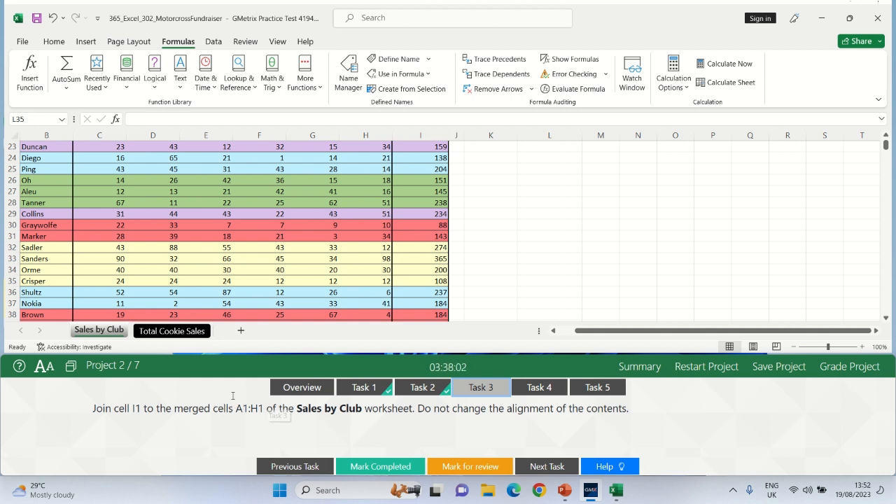
{"action": "left_click", "coordinate": [100, 334]}
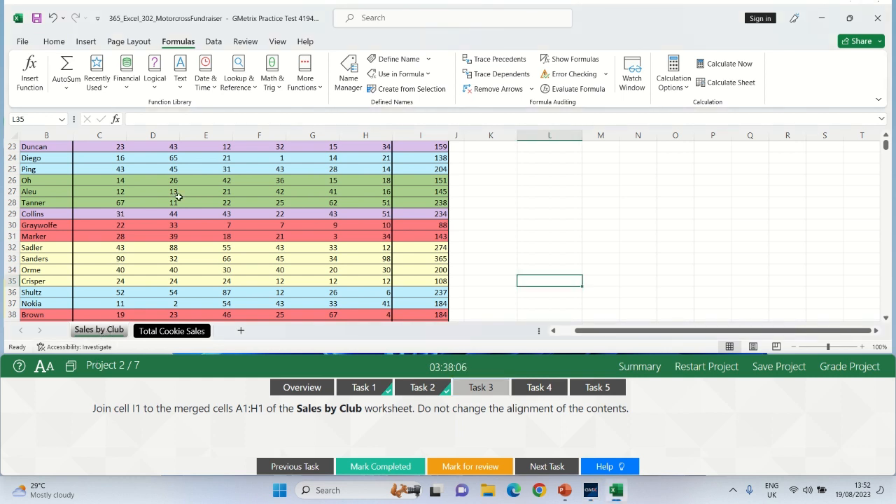
Join cell I1 to the merged title cells A1:H1 using Merge Across and mark Task 3 completed.
{"action": "left_click", "coordinate": [461, 239]}
{"action": "key", "text": "Up"}
{"action": "key", "text": "Up"}
{"action": "key", "text": "Up"}
{"action": "key", "text": "Up"}
{"action": "key", "text": "Up"}
{"action": "key", "text": "Up"}
{"action": "key", "text": "Up"}
{"action": "key", "text": "Up"}
{"action": "key", "text": "Up"}
{"action": "key", "text": "Up"}
{"action": "key", "text": "Up"}
{"action": "key", "text": "Up"}
{"action": "key", "text": "Up"}
{"action": "key", "text": "Up"}
{"action": "key", "text": "Up"}
{"action": "key", "text": "Up"}
{"action": "key", "text": "Up"}
{"action": "key", "text": "Up"}
{"action": "key", "text": "Up"}
{"action": "key", "text": "Up"}
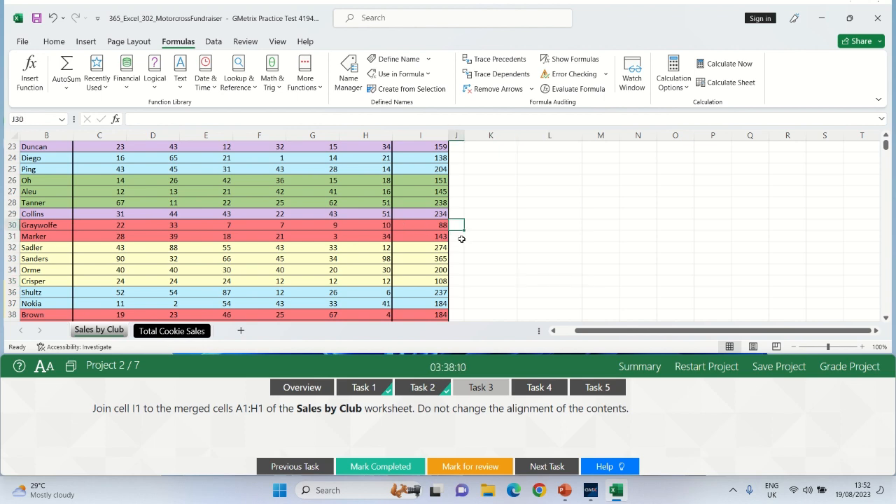
{"action": "key", "text": "Up"}
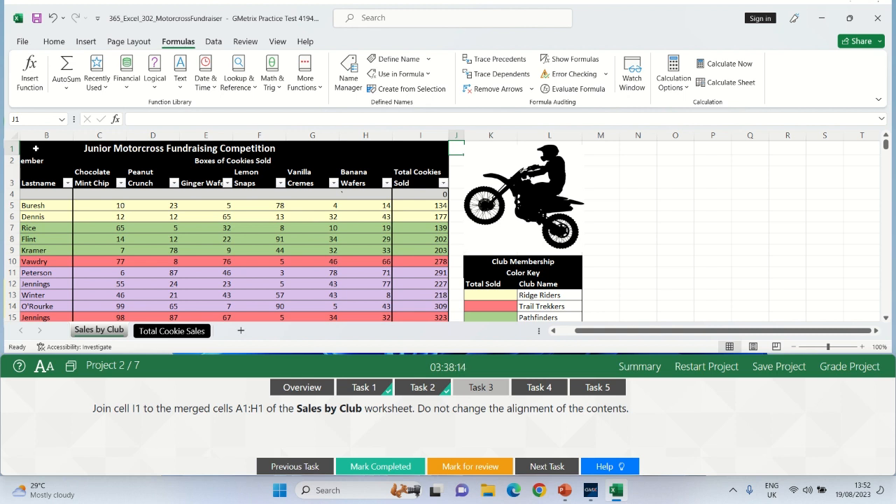
{"action": "left_click", "coordinate": [35, 148]}
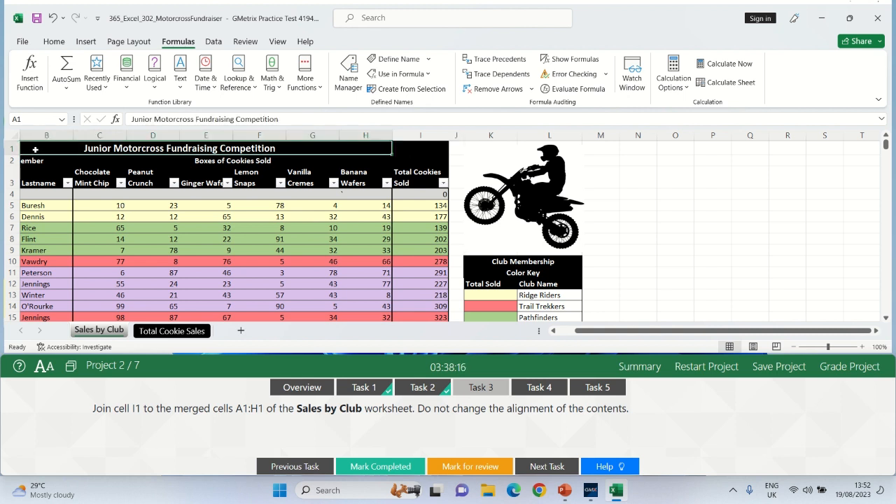
{"action": "key", "text": "Left"}
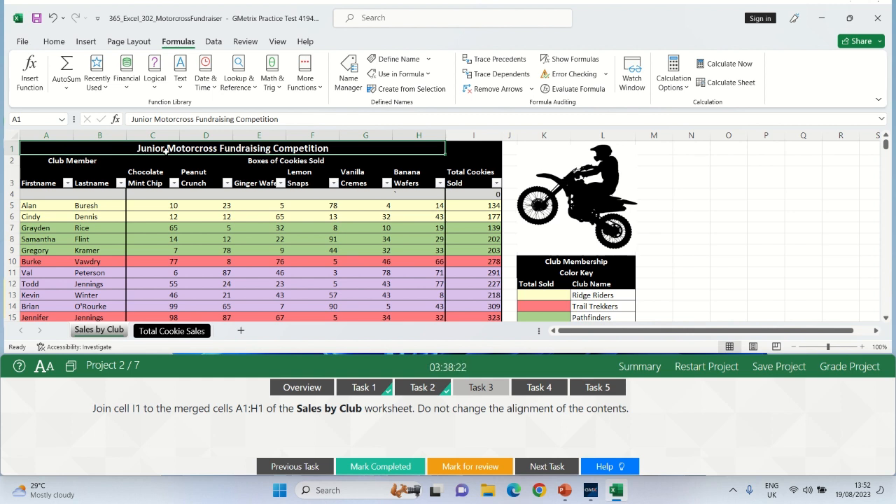
{"action": "left_click_drag", "start_coordinate": [165, 149], "coordinate": [478, 150]}
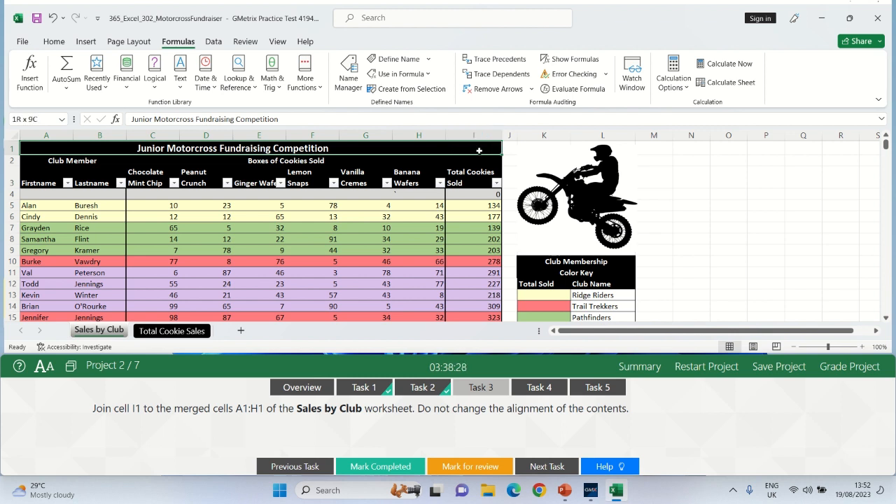
{"action": "left_click_drag", "start_coordinate": [478, 151], "coordinate": [479, 150]}
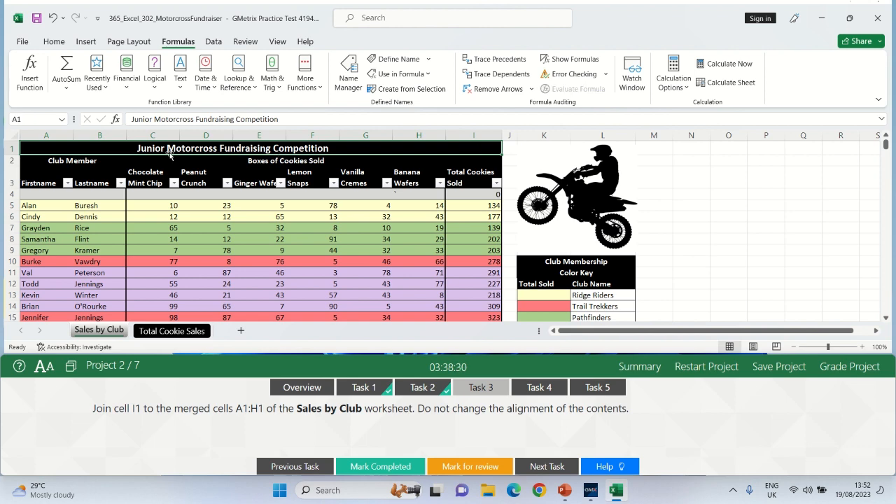
{"action": "left_click", "coordinate": [54, 43]}
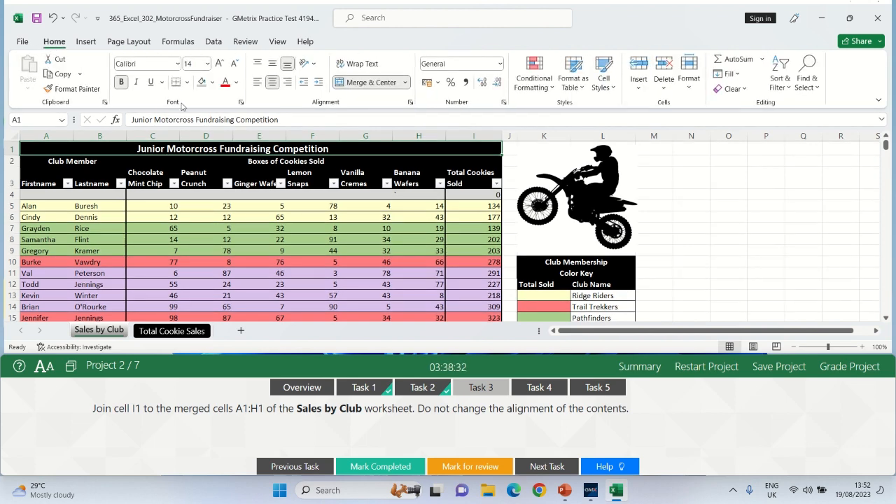
{"action": "left_click", "coordinate": [406, 82]}
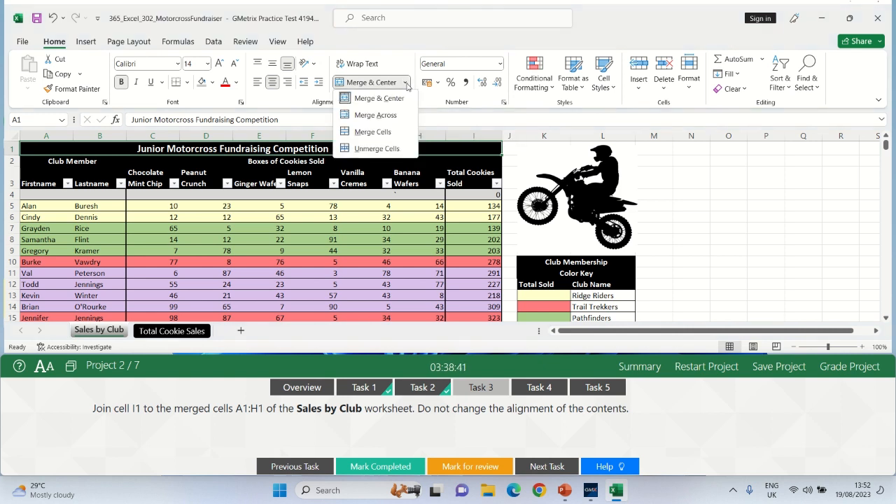
{"action": "left_click", "coordinate": [374, 115]}
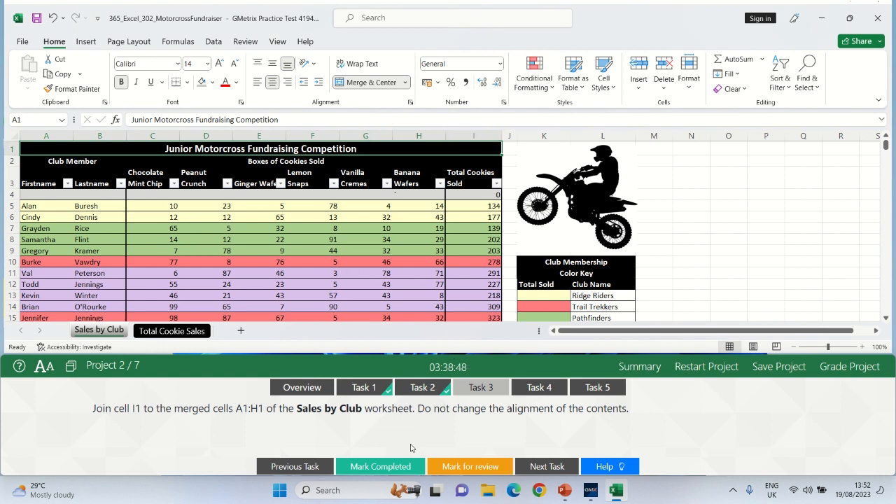
{"action": "left_click", "coordinate": [369, 469]}
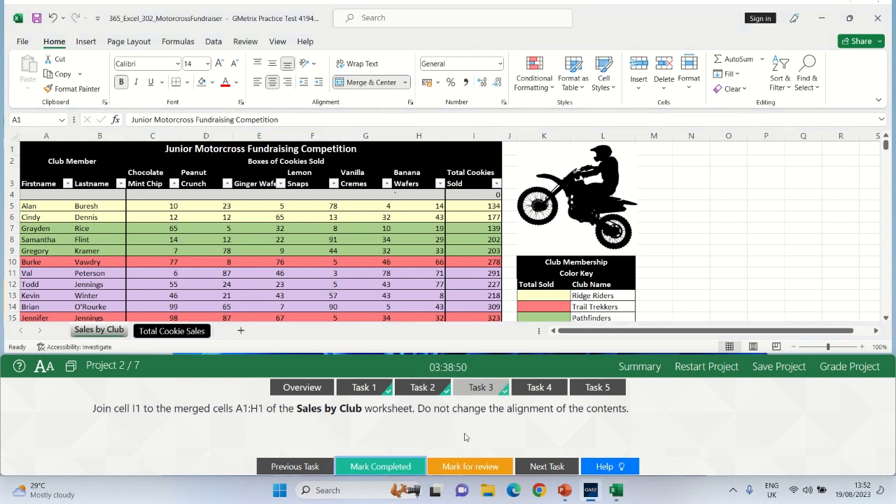
Open Task 4 and switch to the Total Cookie Sales worksheet.
{"action": "left_click", "coordinate": [548, 390]}
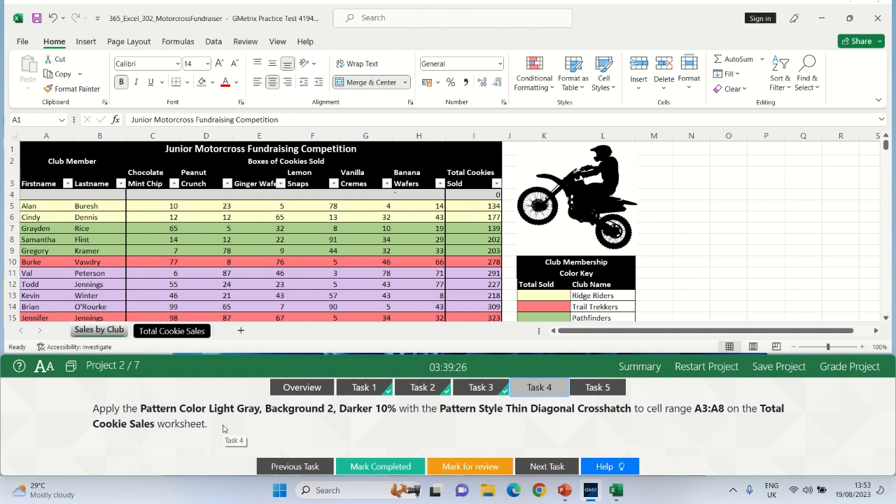
{"action": "left_click", "coordinate": [168, 335]}
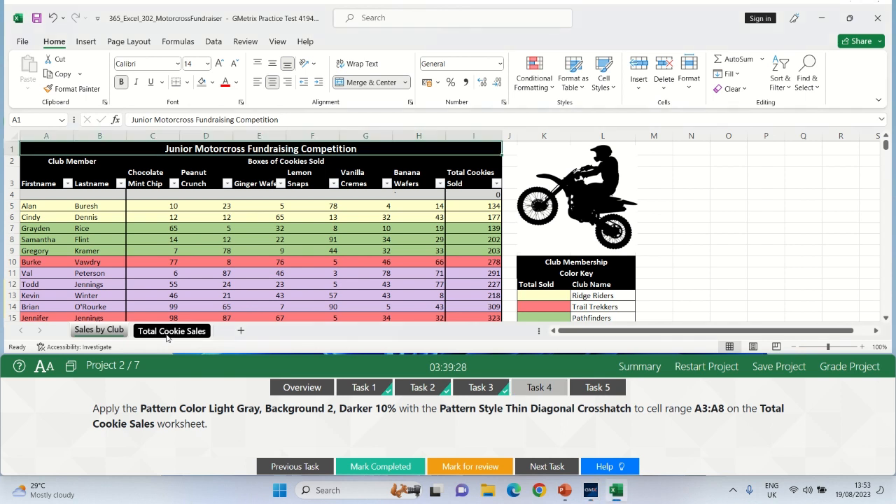
{"action": "left_click", "coordinate": [168, 333]}
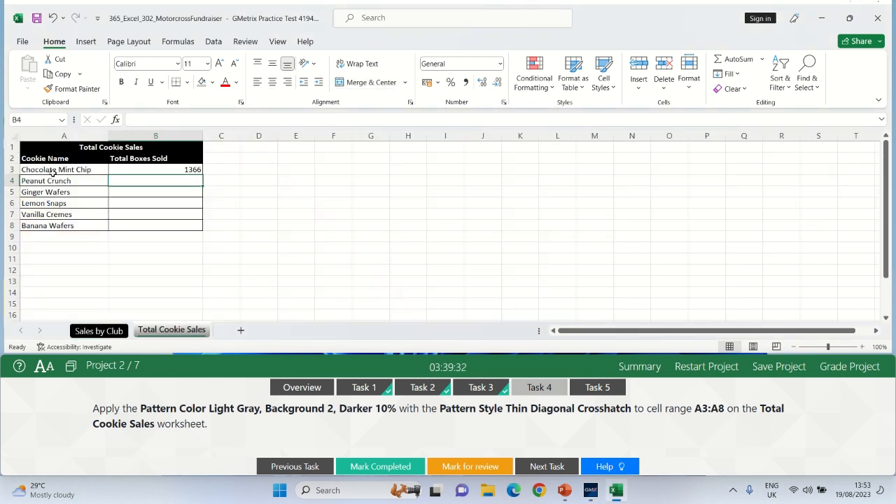
Fill A3:A8 with pattern color Light Gray, Background 2, Darker 10% and pattern style Thin Diagonal Crosshatch, and mark Task 4 completed.
{"action": "left_click_drag", "start_coordinate": [51, 171], "coordinate": [47, 226]}
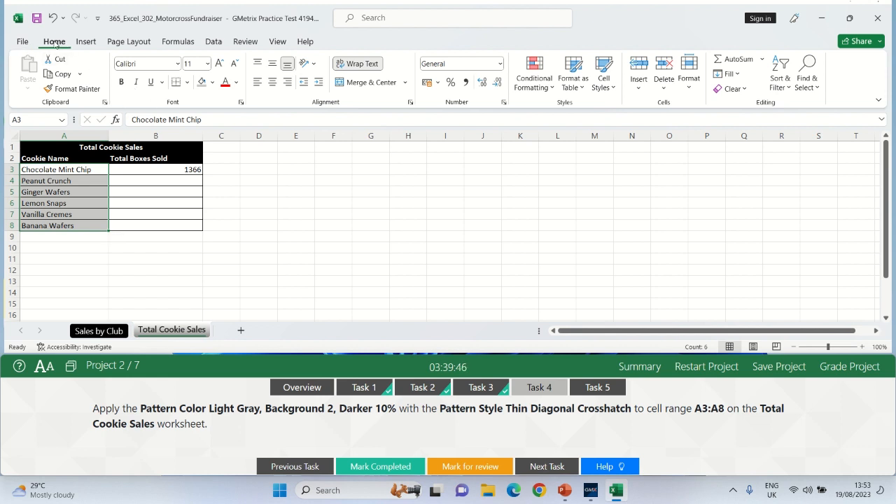
{"action": "left_click", "coordinate": [240, 103]}
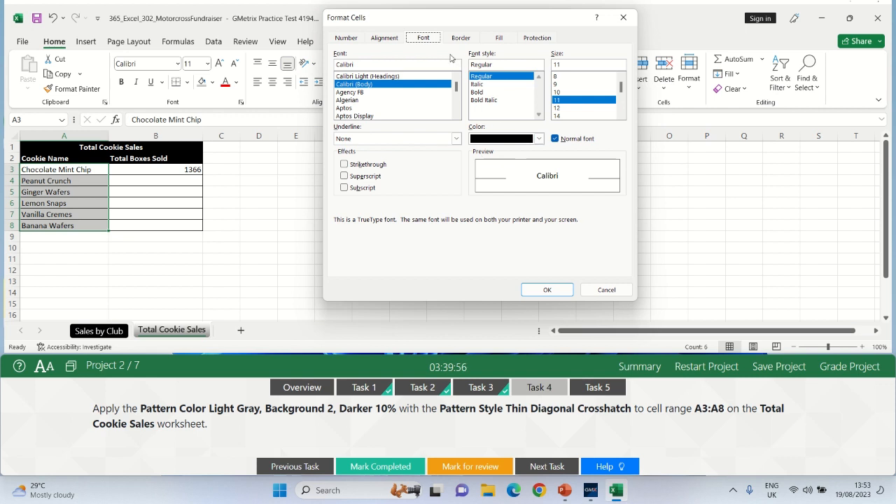
{"action": "left_click", "coordinate": [498, 39]}
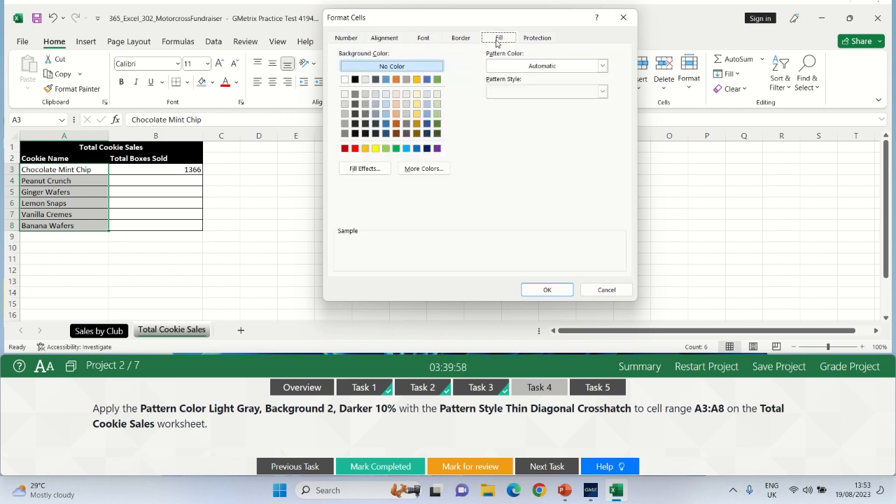
{"action": "left_click", "coordinate": [602, 66]}
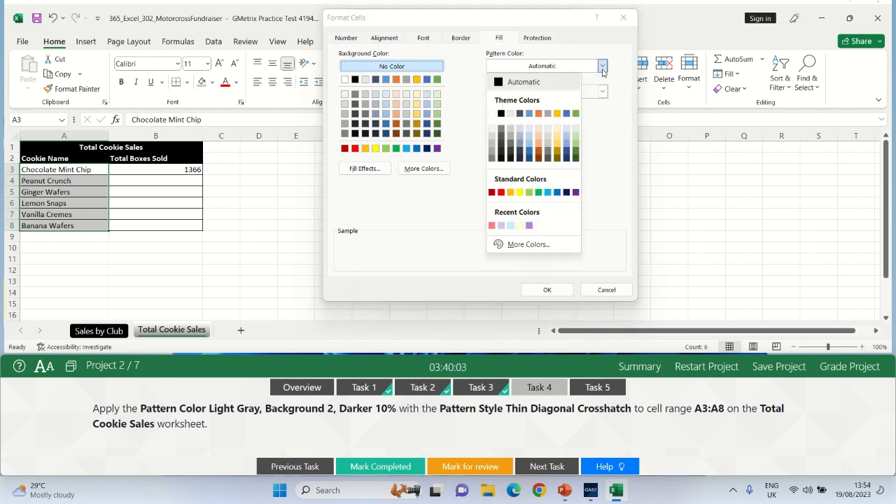
{"action": "left_click", "coordinate": [512, 132]}
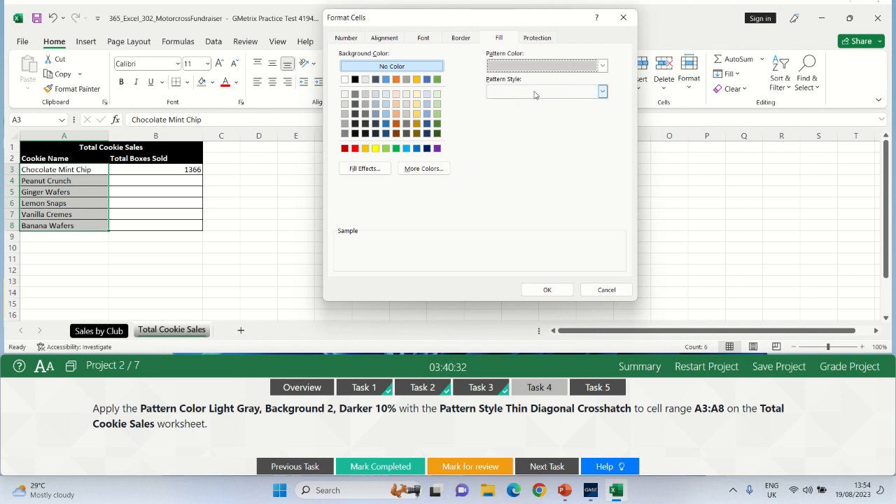
{"action": "left_click", "coordinate": [600, 93]}
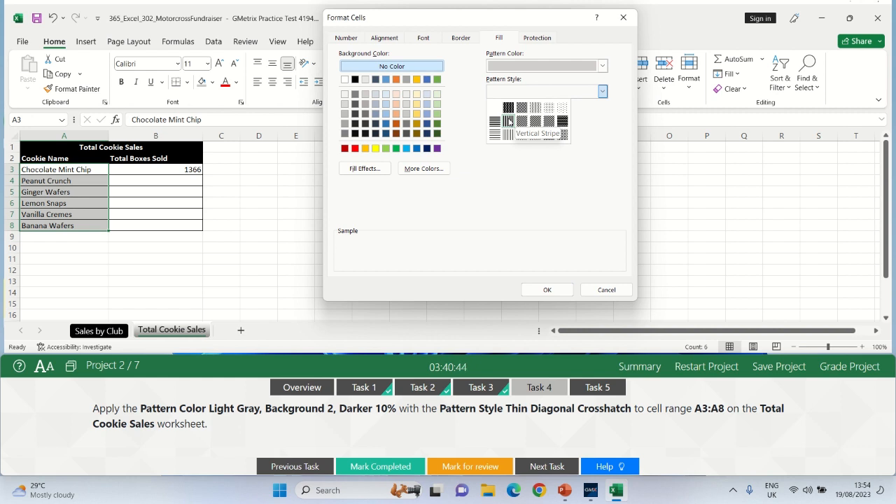
{"action": "left_click", "coordinate": [563, 138]}
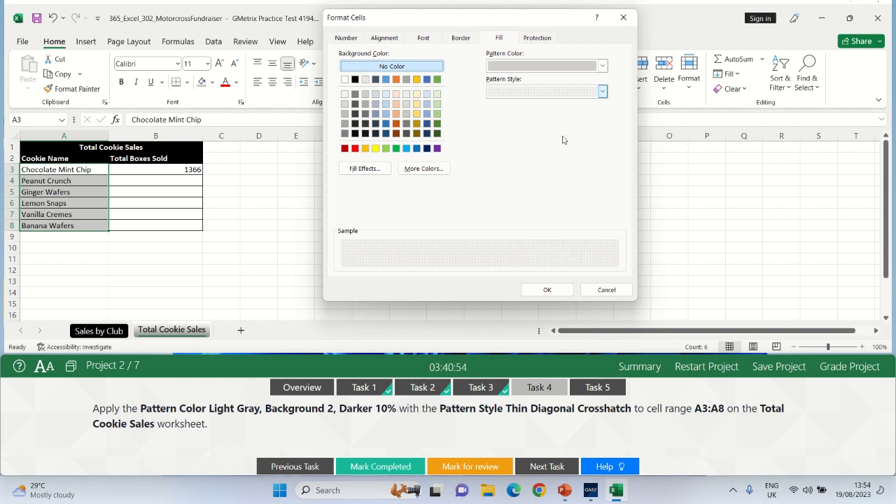
{"action": "left_click", "coordinate": [547, 289]}
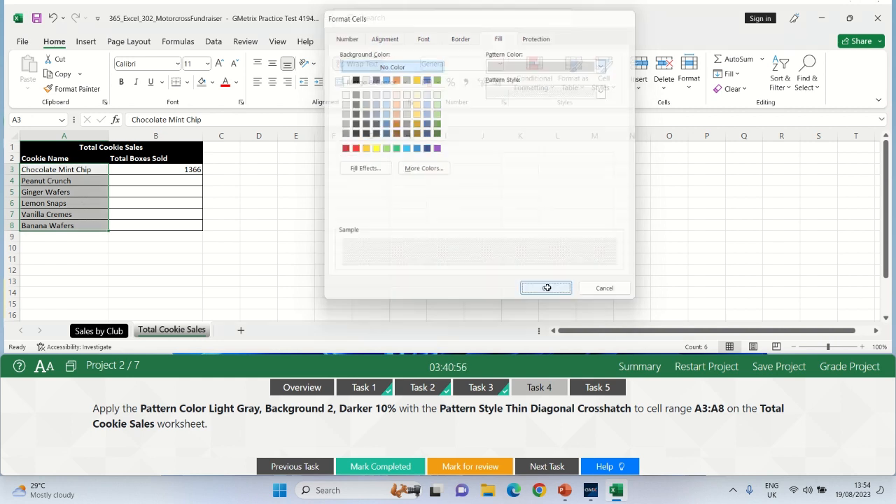
{"action": "left_click", "coordinate": [380, 466]}
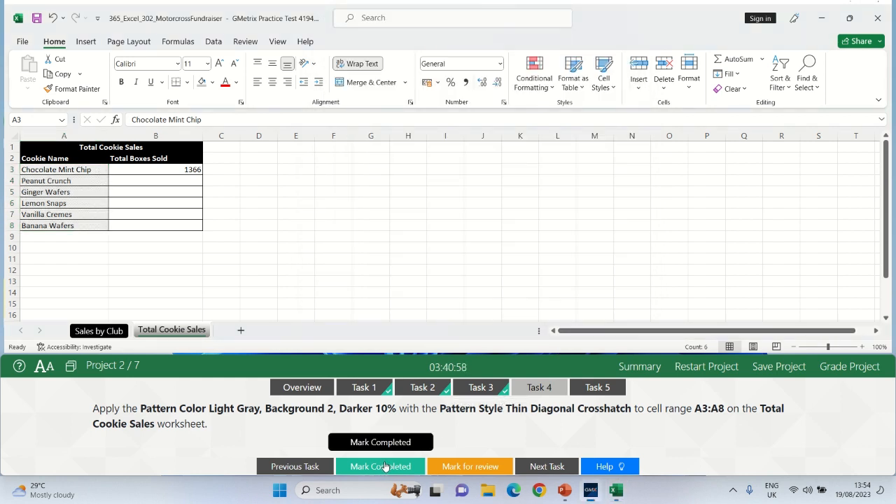
Open Task 5, filter the Sales by Club table's Firstname column by the blue cell color, and mark the task completed.
{"action": "left_click", "coordinate": [599, 388]}
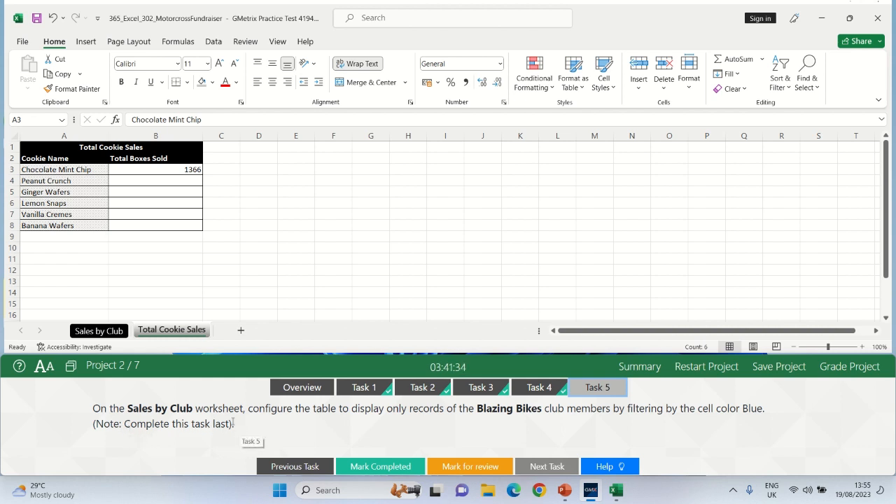
{"action": "left_click", "coordinate": [106, 331]}
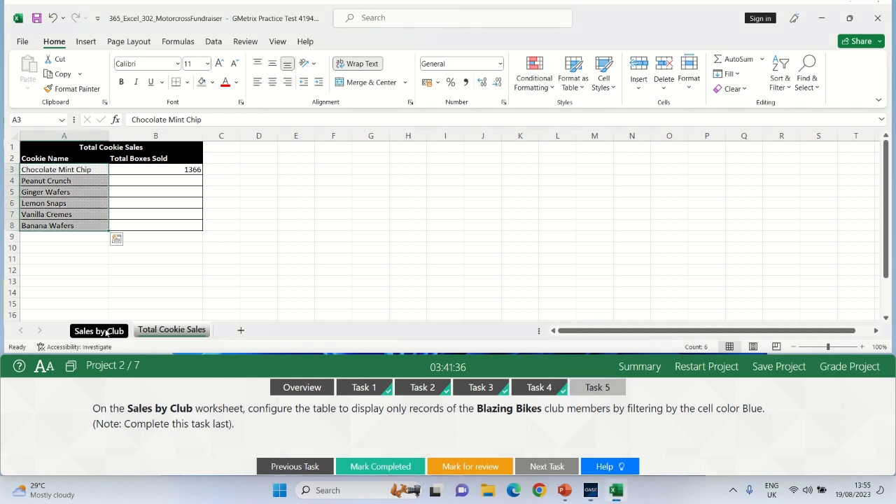
{"action": "left_click", "coordinate": [106, 332]}
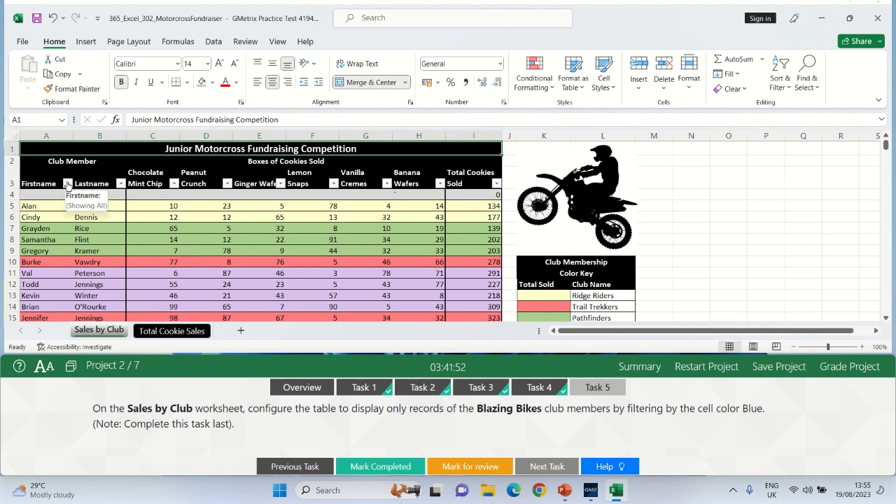
{"action": "left_click", "coordinate": [68, 184]}
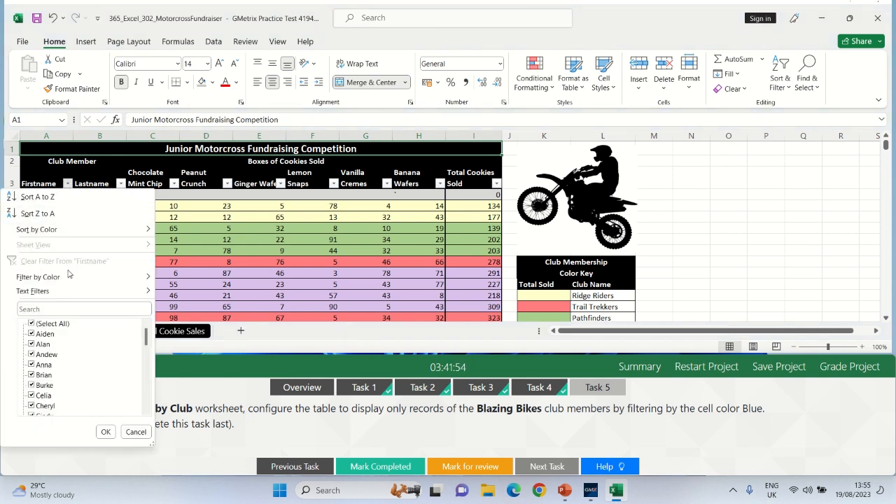
{"action": "mouse_move", "coordinate": [70, 277]}
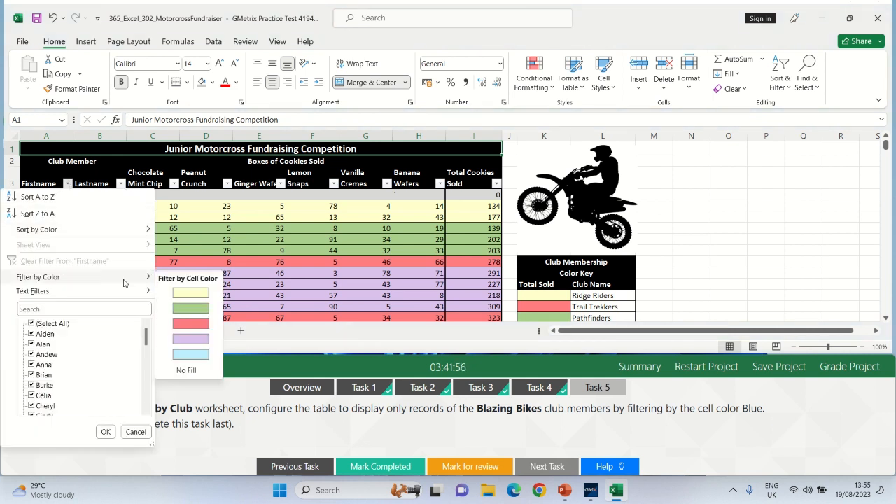
{"action": "left_click", "coordinate": [190, 354]}
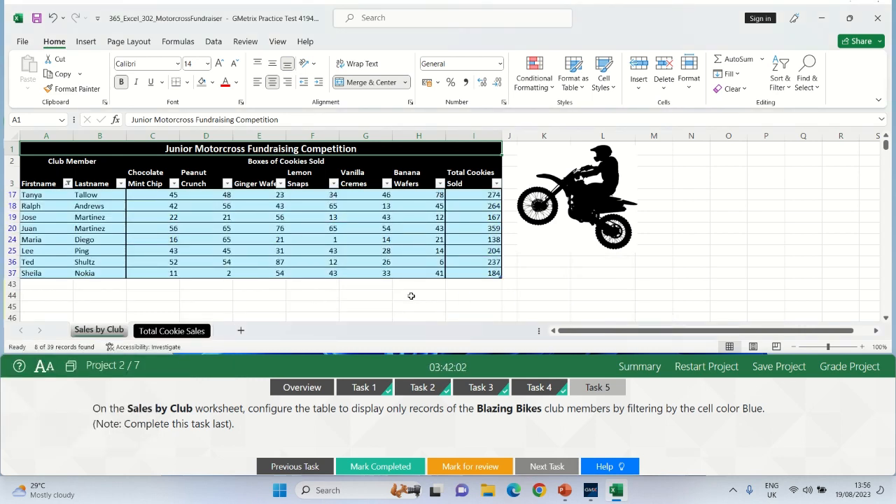
{"action": "left_click", "coordinate": [411, 296]}
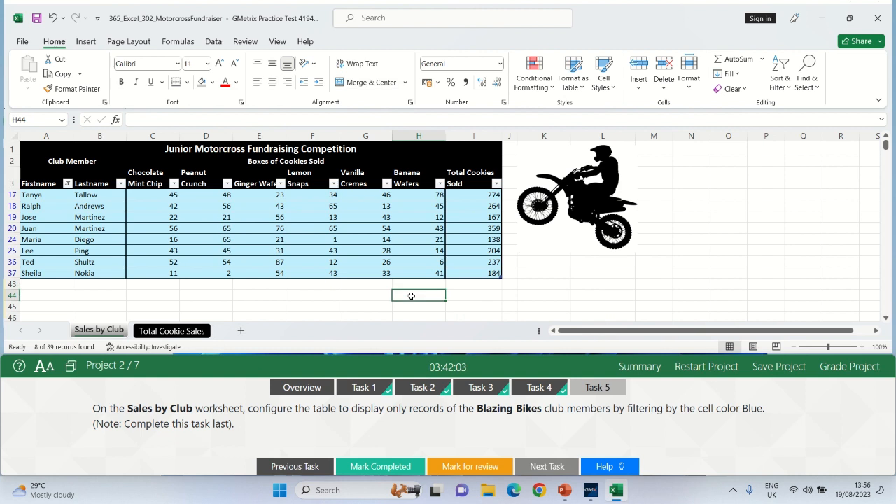
{"action": "left_click", "coordinate": [388, 466]}
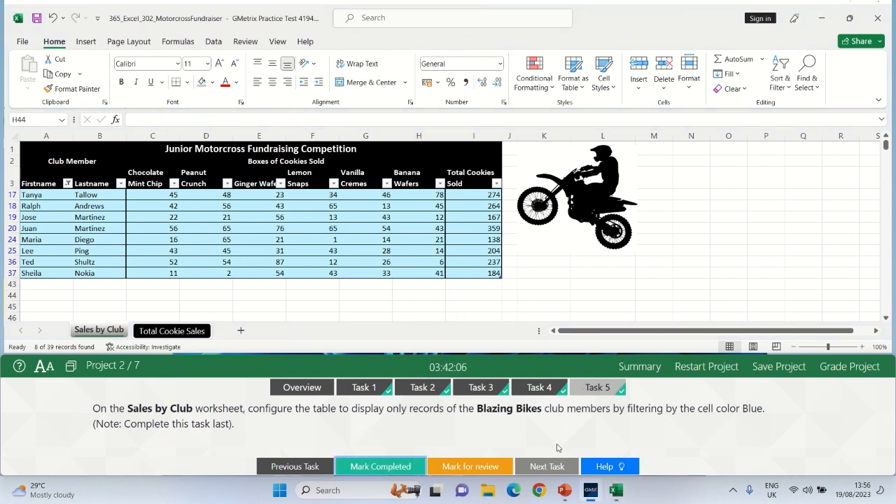
Submit Project 2 for grading and open Task 1 of the Fresh Markets project (Project 3).
{"action": "left_click", "coordinate": [841, 373]}
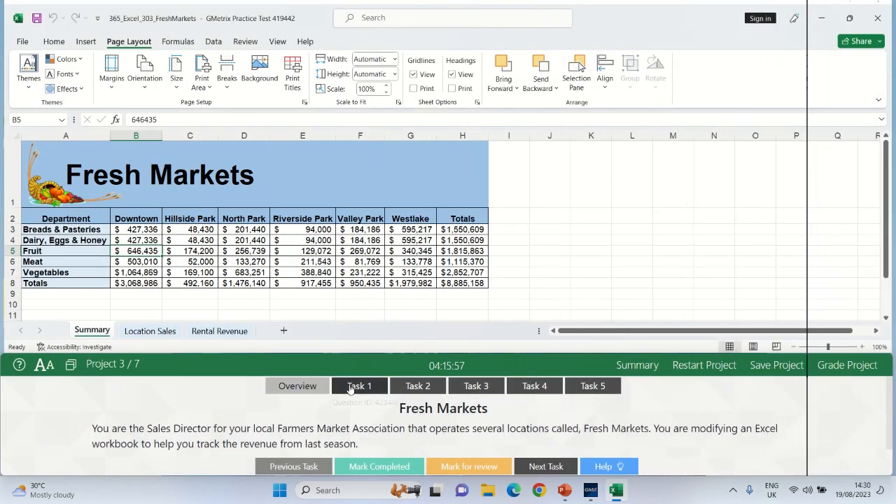
{"action": "left_click", "coordinate": [357, 386]}
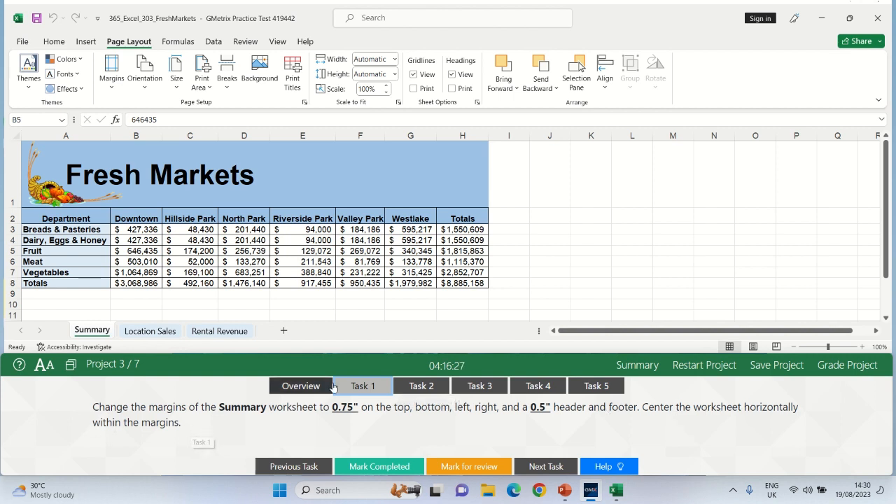
In the Summary worksheet's custom margins, set the top, bottom, left and right margins to 0.75.
{"action": "left_click", "coordinate": [98, 332]}
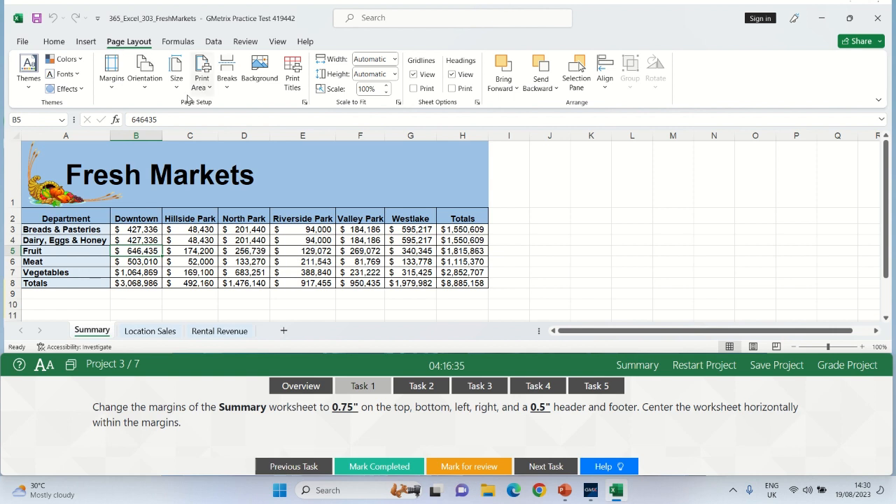
{"action": "left_click", "coordinate": [110, 86]}
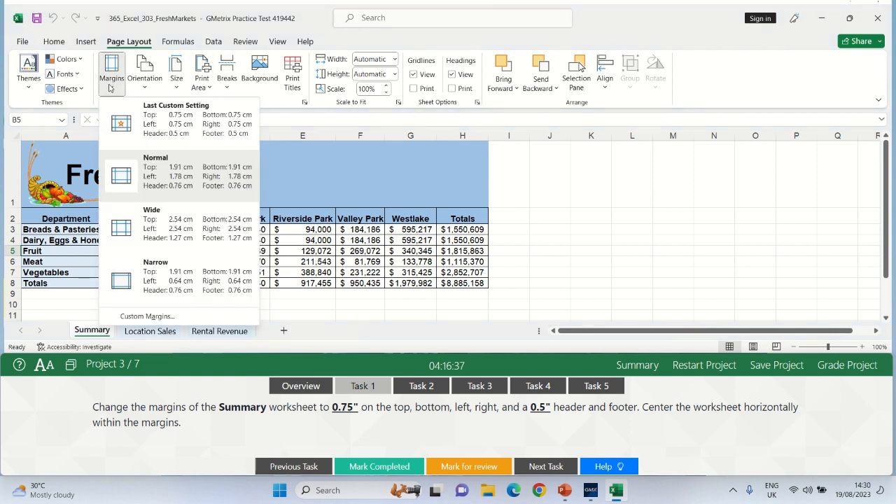
{"action": "left_click", "coordinate": [146, 316]}
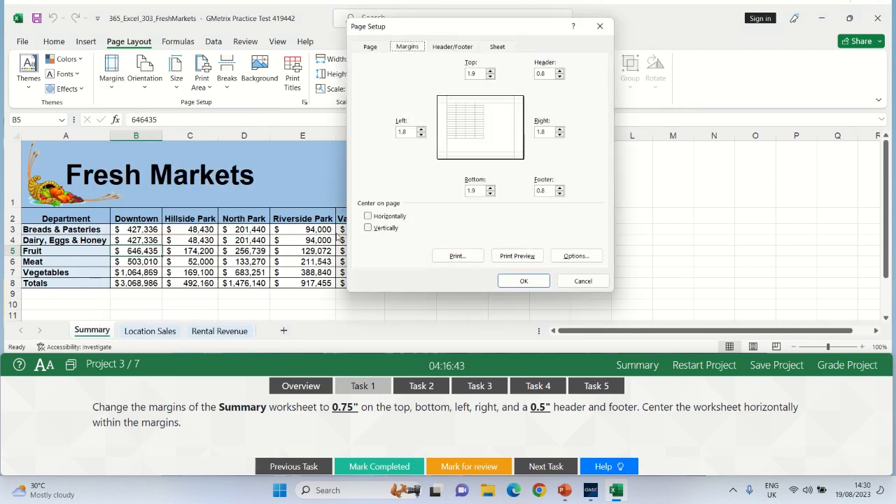
{"action": "left_click", "coordinate": [472, 72]}
{"action": "key", "text": "BackSpace"}
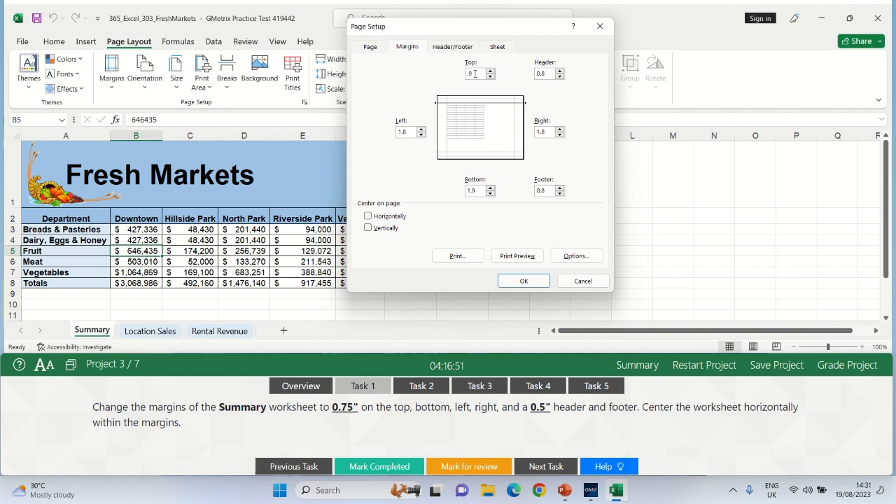
{"action": "type", "text": "0.75"}
{"action": "left_click", "coordinate": [472, 192]}
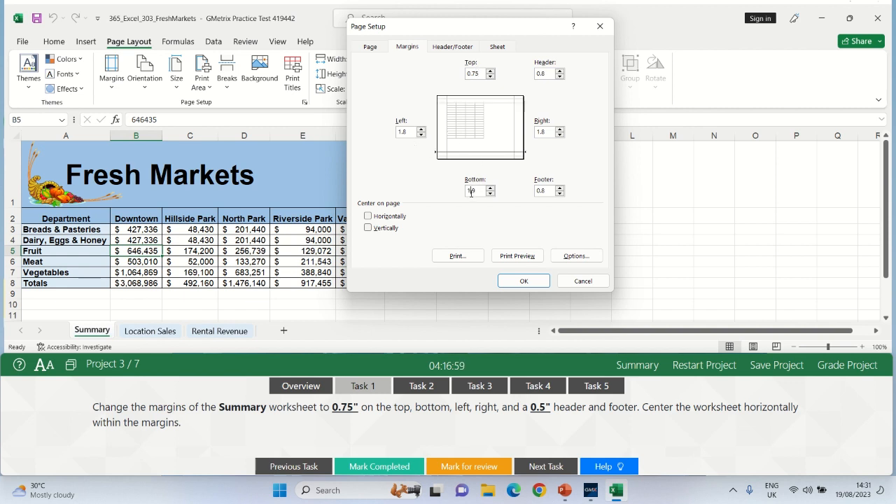
{"action": "type", "text": "0.75"}
{"action": "left_click", "coordinate": [409, 132]}
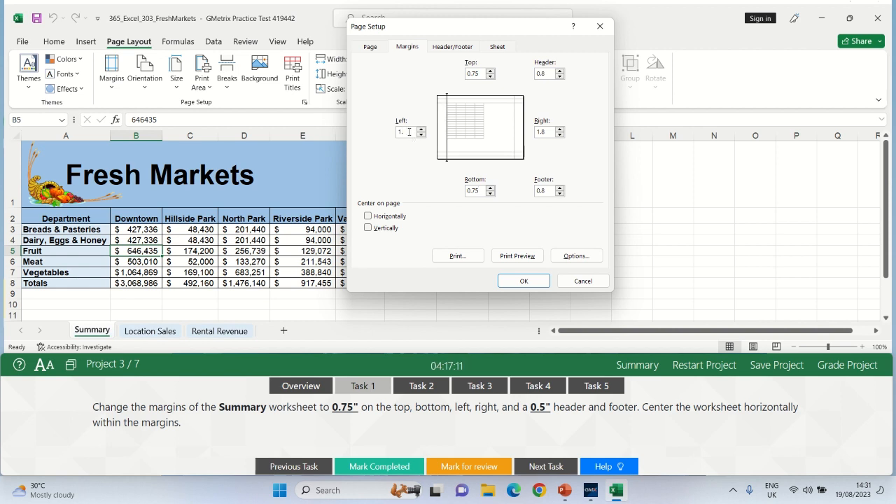
{"action": "key", "text": "BackSpace"}
{"action": "left_click", "coordinate": [544, 132]}
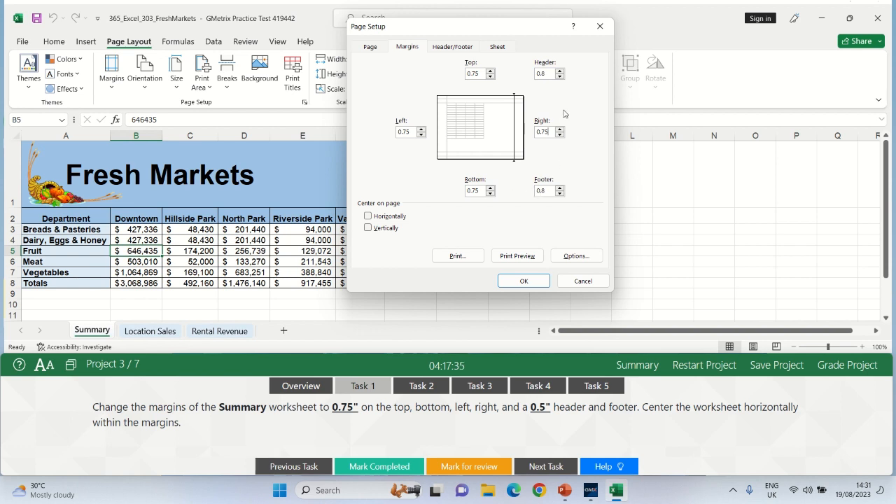
Set the header and footer margins to 0.5, center the worksheet horizontally on the page, and mark Task 1 completed.
{"action": "left_click", "coordinate": [544, 73]}
{"action": "left_click", "coordinate": [544, 190]}
{"action": "key", "text": "BackSpace"}
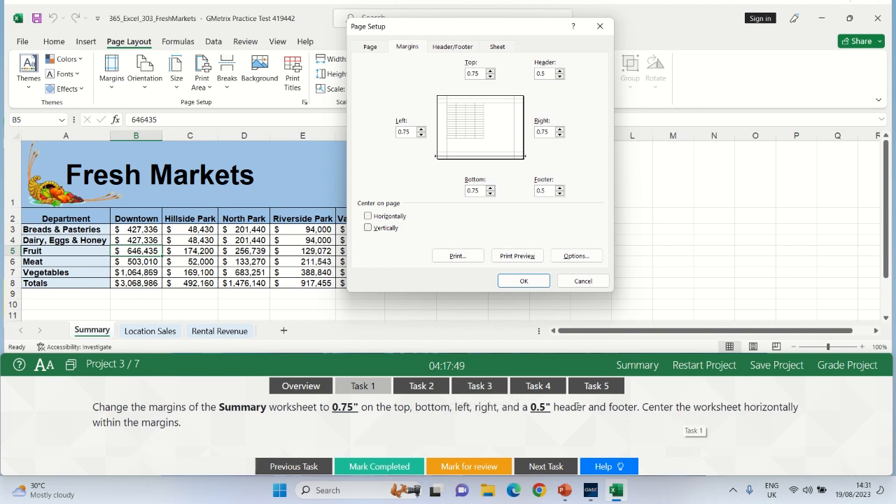
{"action": "left_click", "coordinate": [368, 216]}
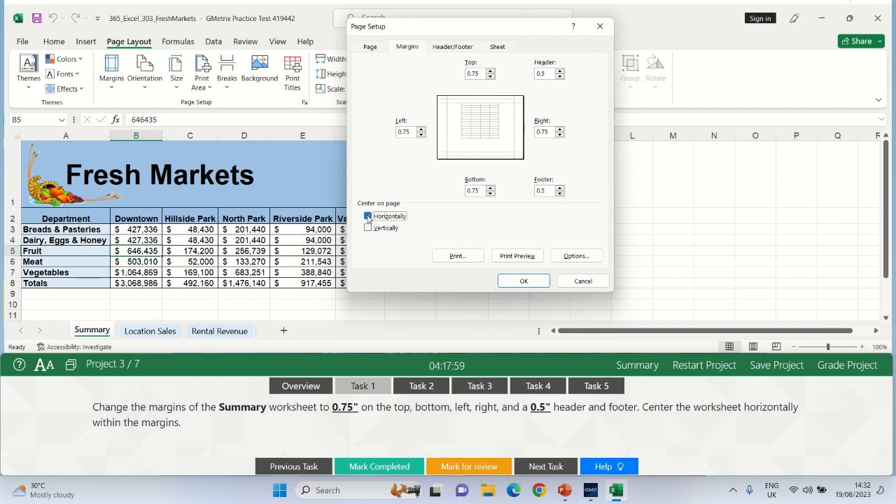
{"action": "left_click", "coordinate": [507, 281]}
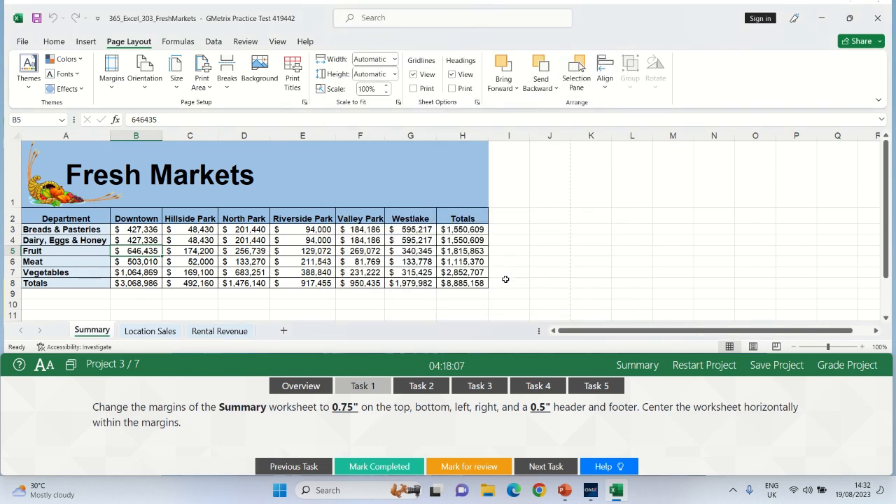
{"action": "left_click", "coordinate": [387, 466]}
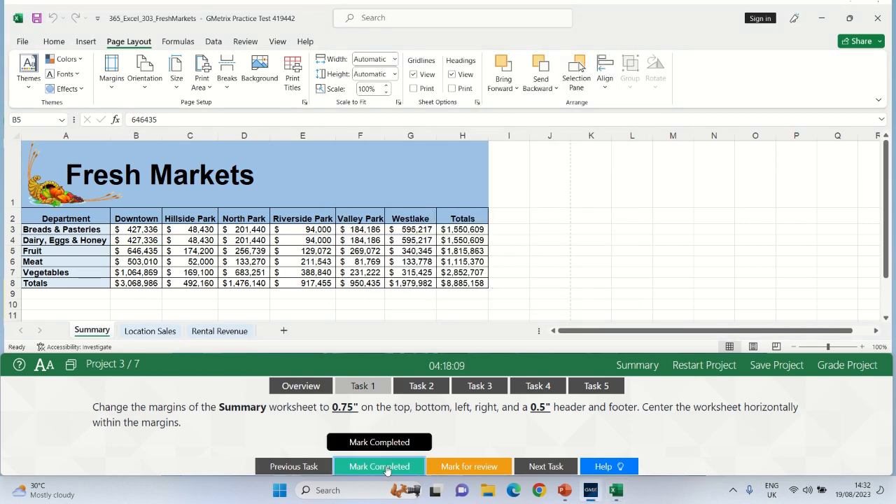
Open Task 2, show all formulas on the Summary worksheet, and mark the task completed.
{"action": "left_click", "coordinate": [420, 387]}
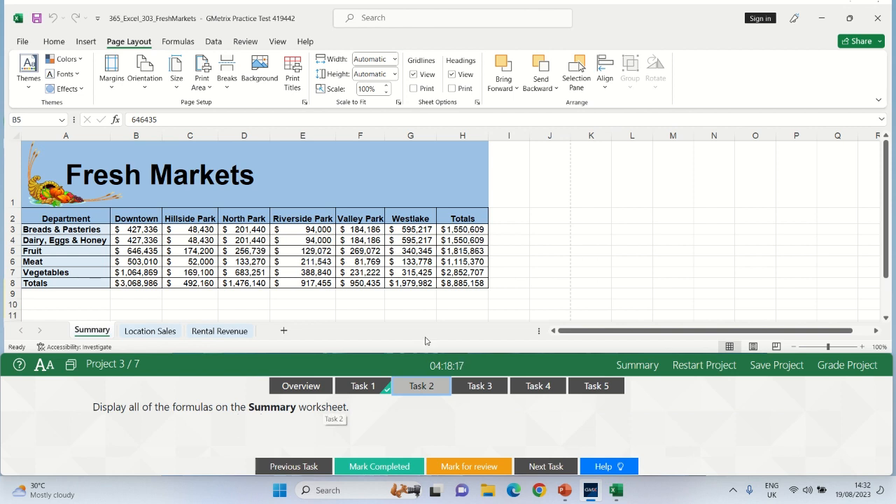
{"action": "left_click", "coordinate": [100, 335]}
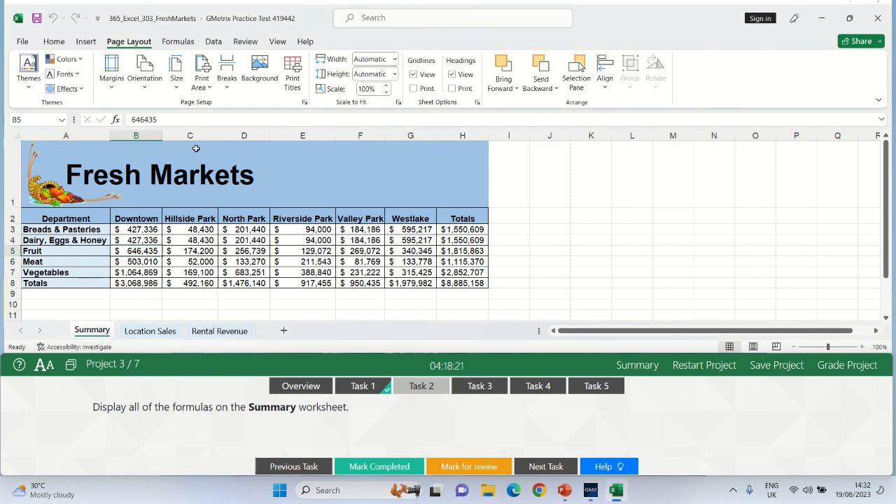
{"action": "left_click", "coordinate": [175, 42]}
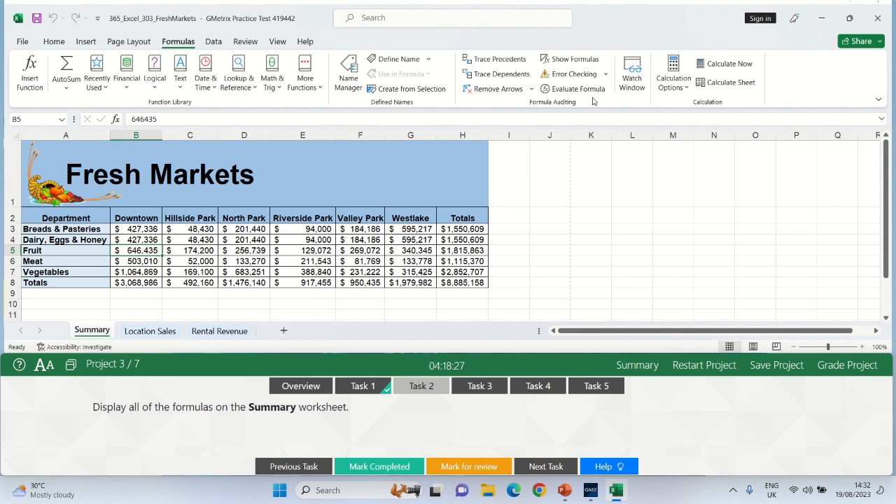
{"action": "left_click", "coordinate": [564, 63]}
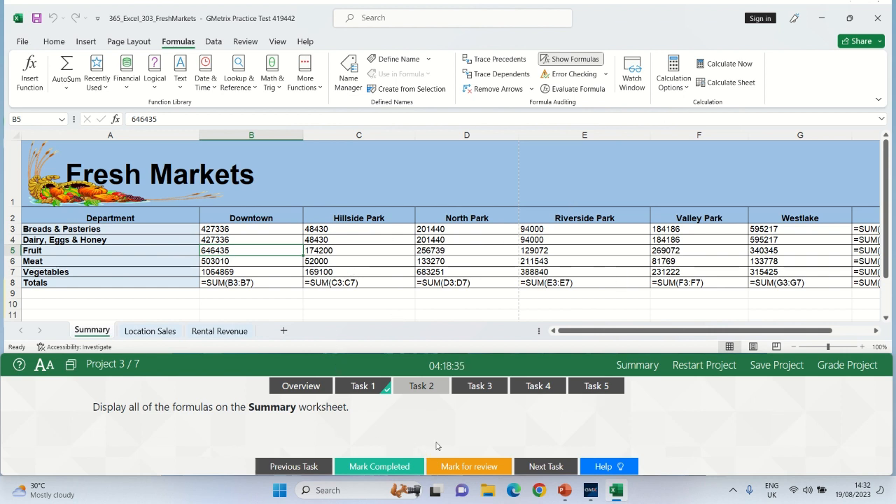
{"action": "left_click", "coordinate": [376, 468]}
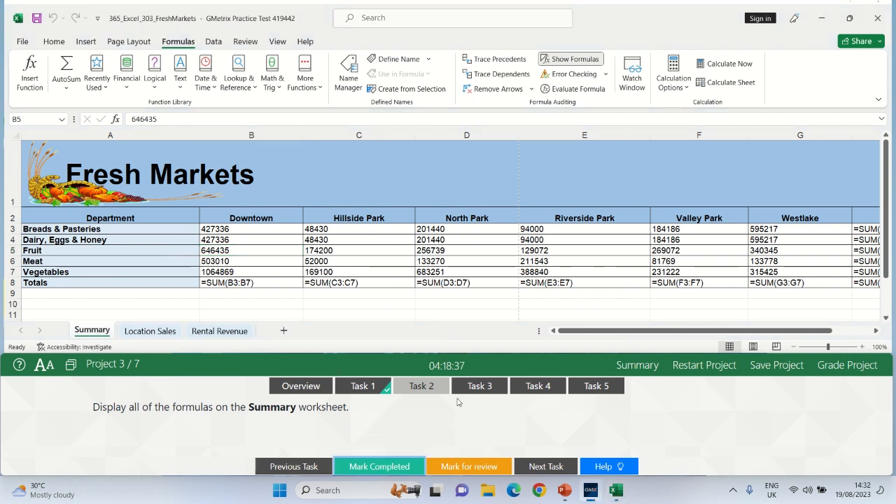
Open Task 3 and start saving a copy of the Summary worksheet with the file name Summary.
{"action": "left_click", "coordinate": [480, 384]}
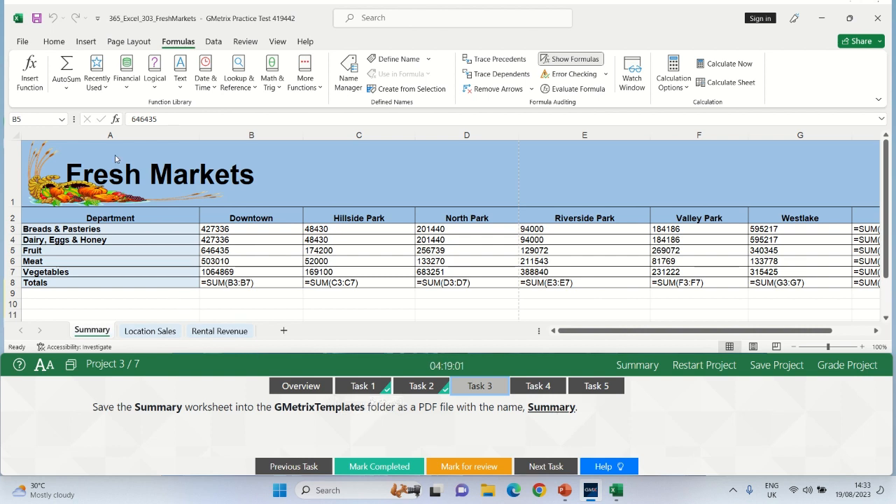
{"action": "left_click", "coordinate": [24, 43]}
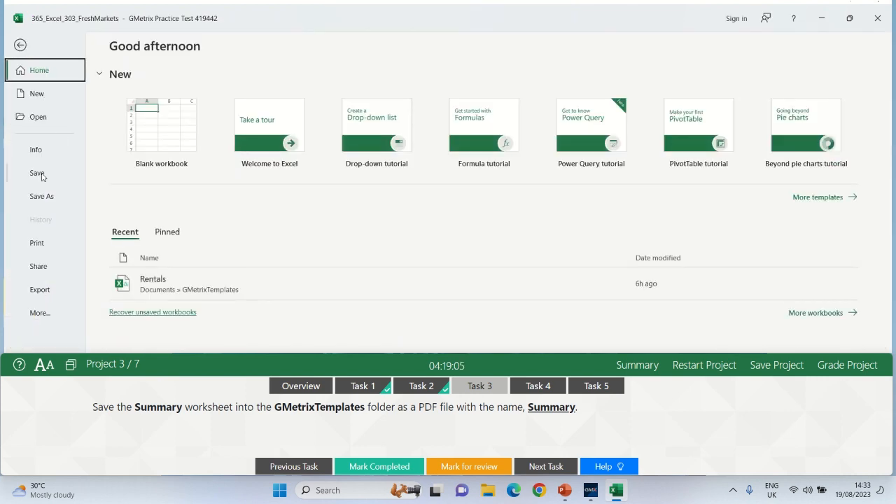
{"action": "left_click", "coordinate": [41, 196]}
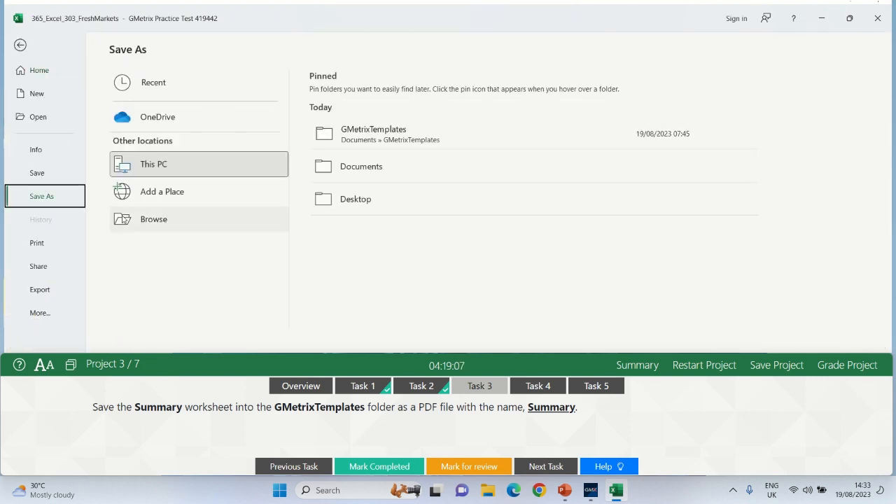
{"action": "left_click", "coordinate": [136, 219]}
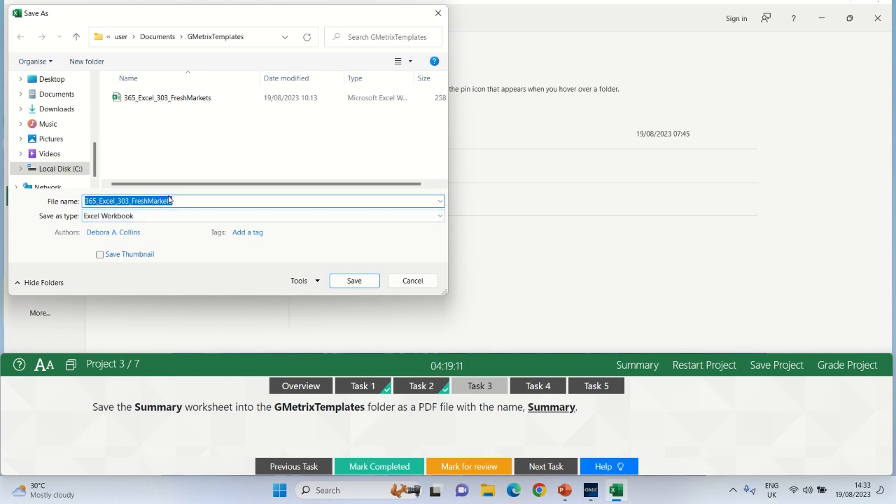
{"action": "type", "text": "S"}
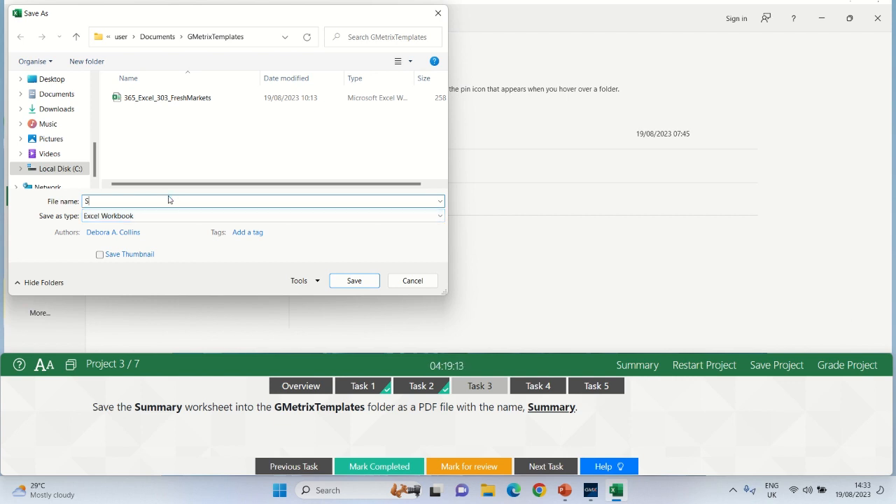
{"action": "type", "text": "ummary"}
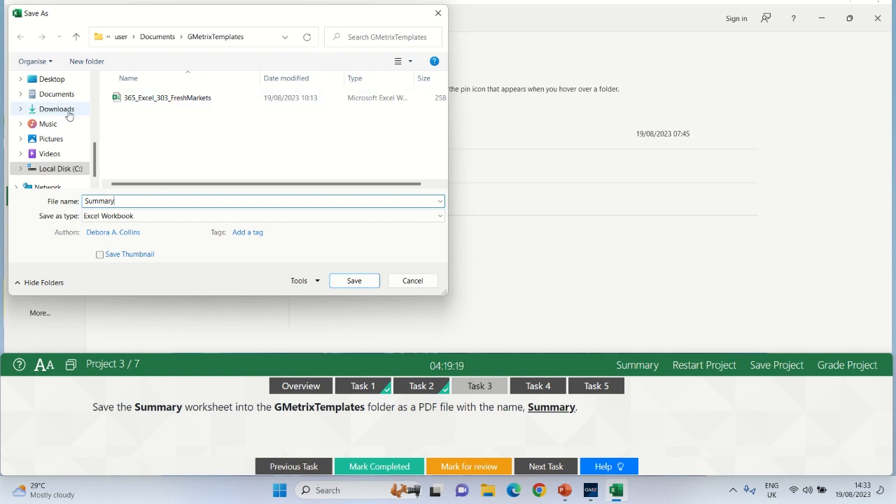
Save the file as a PDF in the GMetrixTemplates folder under Documents, and mark Task 3 completed.
{"action": "left_click", "coordinate": [42, 95]}
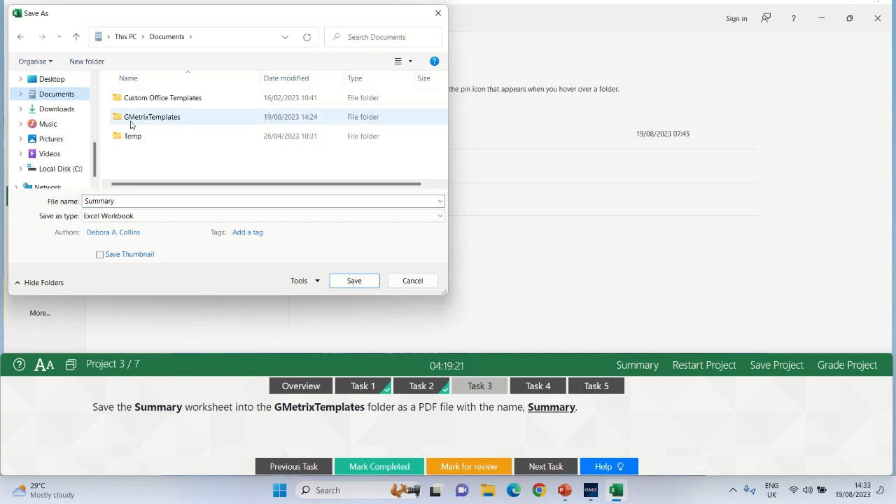
{"action": "left_click", "coordinate": [133, 120]}
{"action": "double_click", "coordinate": [133, 123]}
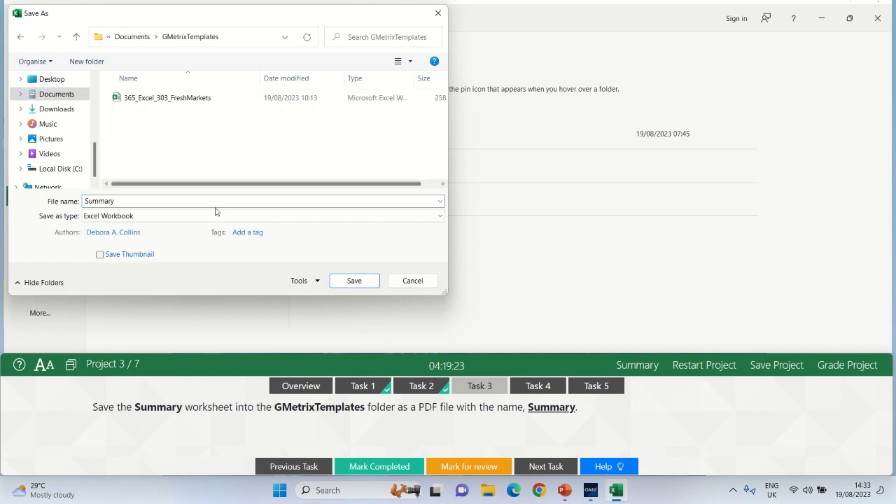
{"action": "left_click", "coordinate": [196, 216]}
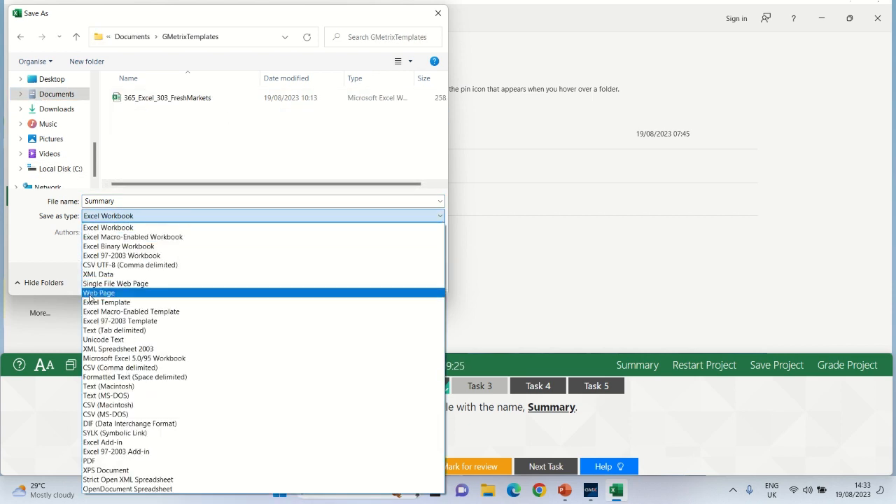
{"action": "left_click", "coordinate": [112, 462]}
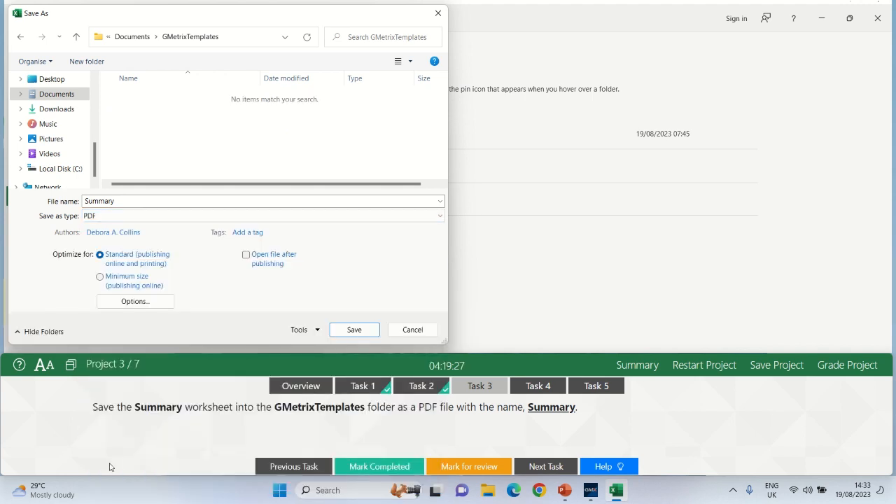
{"action": "left_click", "coordinate": [352, 330]}
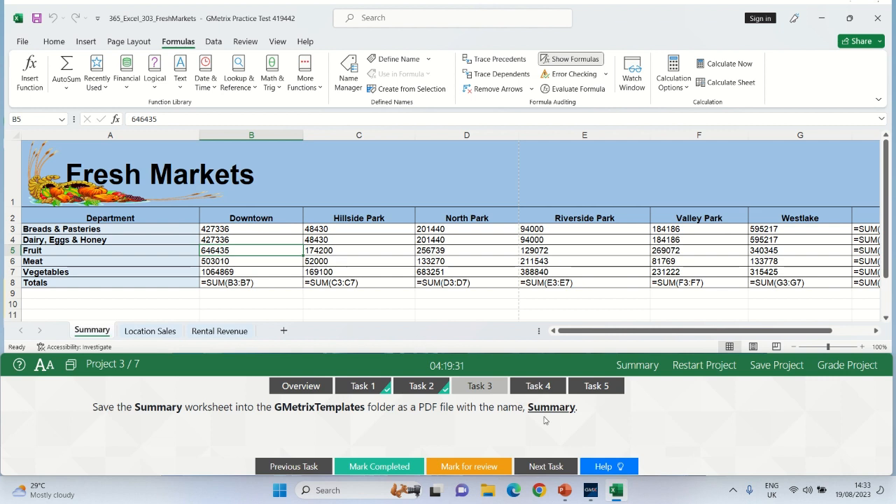
{"action": "left_click", "coordinate": [380, 467]}
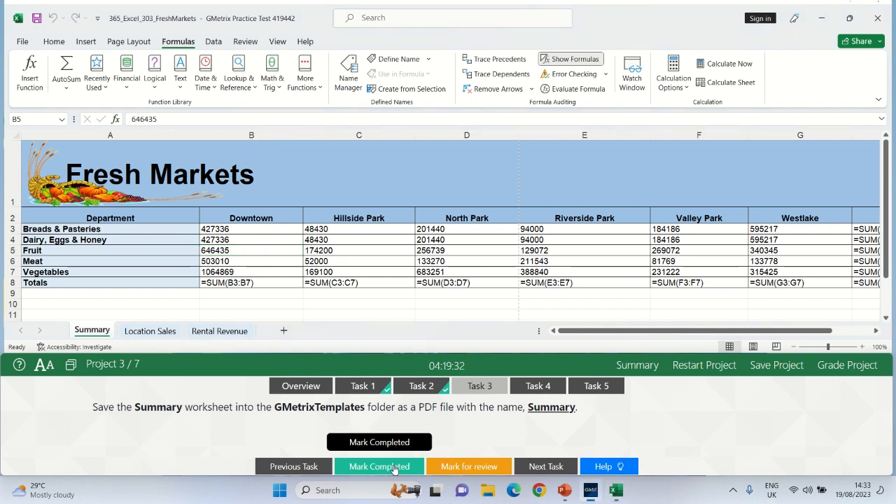
Open Task 4 and clear the formatting of cells A3:A7 on the Rental Revenue worksheet, then deselect the range.
{"action": "left_click", "coordinate": [544, 387]}
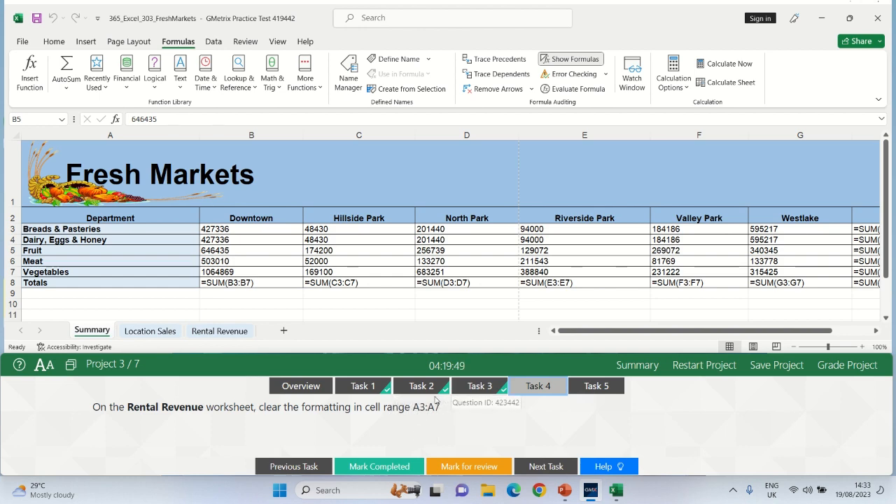
{"action": "left_click", "coordinate": [221, 332]}
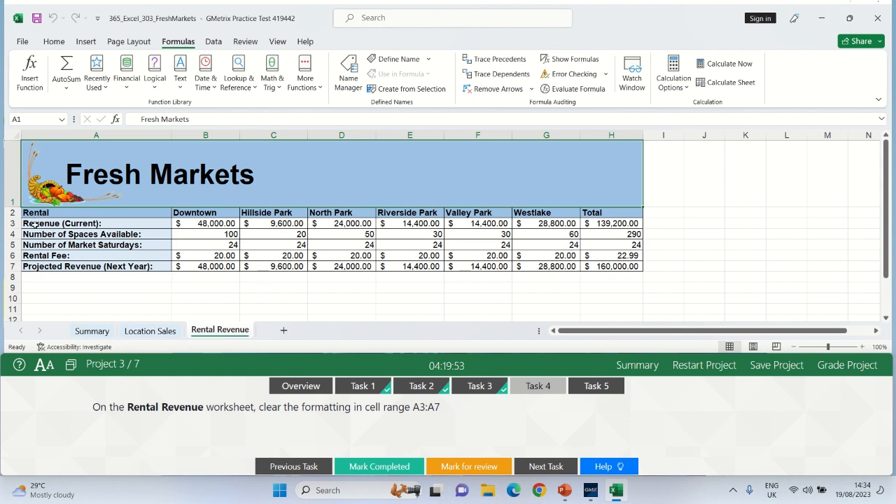
{"action": "left_click_drag", "start_coordinate": [33, 222], "coordinate": [95, 266]}
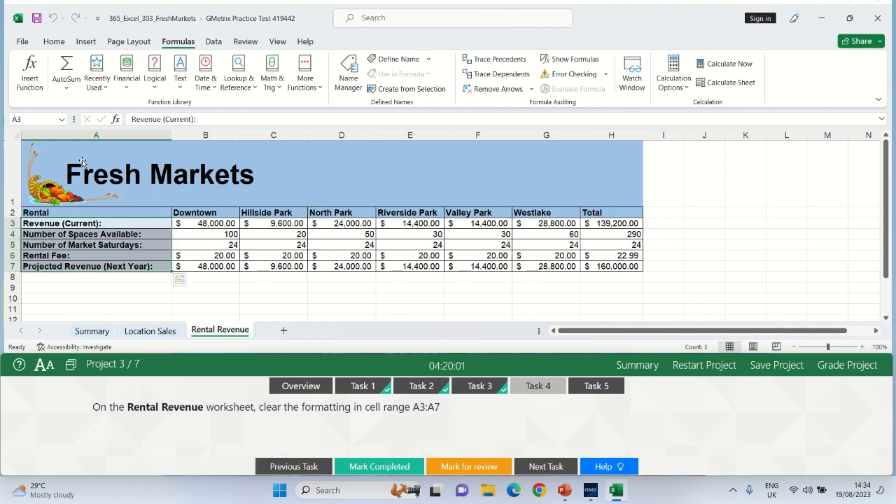
{"action": "left_click", "coordinate": [54, 42]}
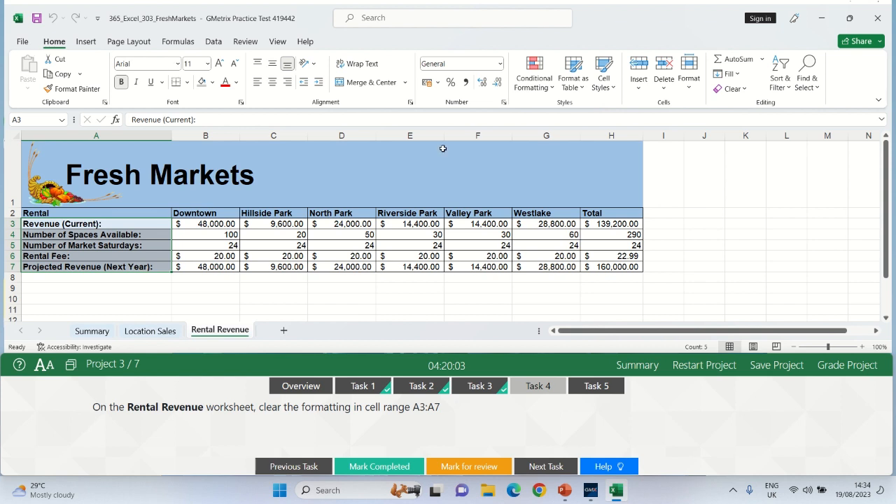
{"action": "left_click", "coordinate": [745, 91]}
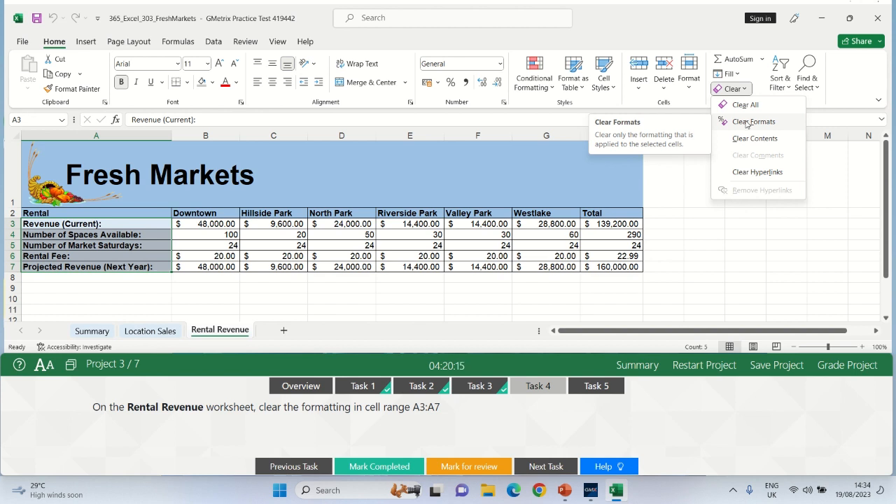
{"action": "left_click", "coordinate": [748, 122]}
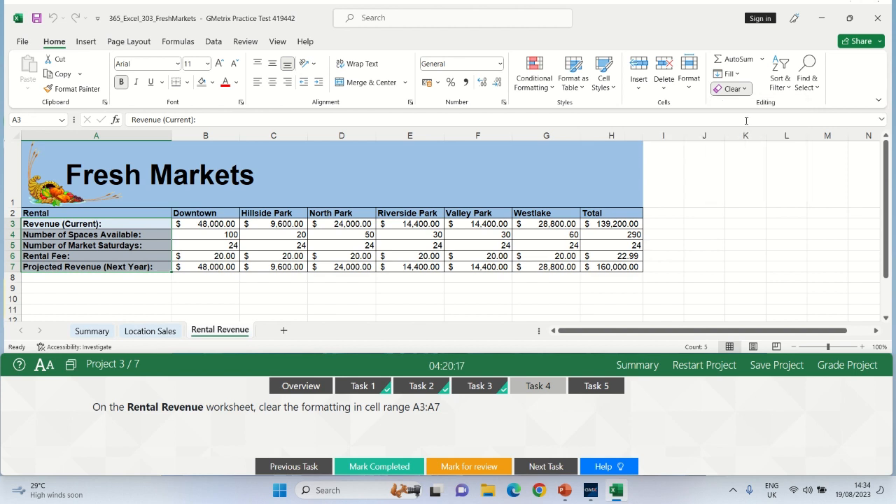
{"action": "left_click_drag", "start_coordinate": [760, 222], "coordinate": [765, 223]}
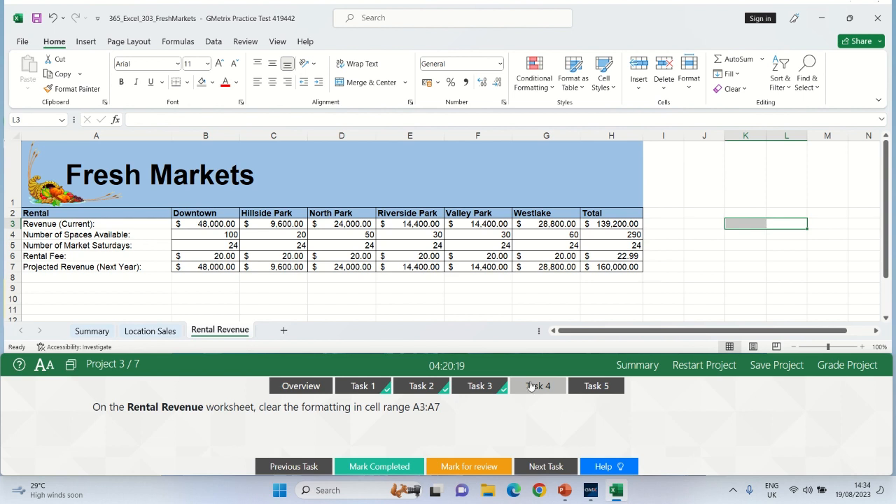
Mark Task 4 completed and move on to Task 5 on the Location Sales worksheet.
{"action": "left_click", "coordinate": [389, 466]}
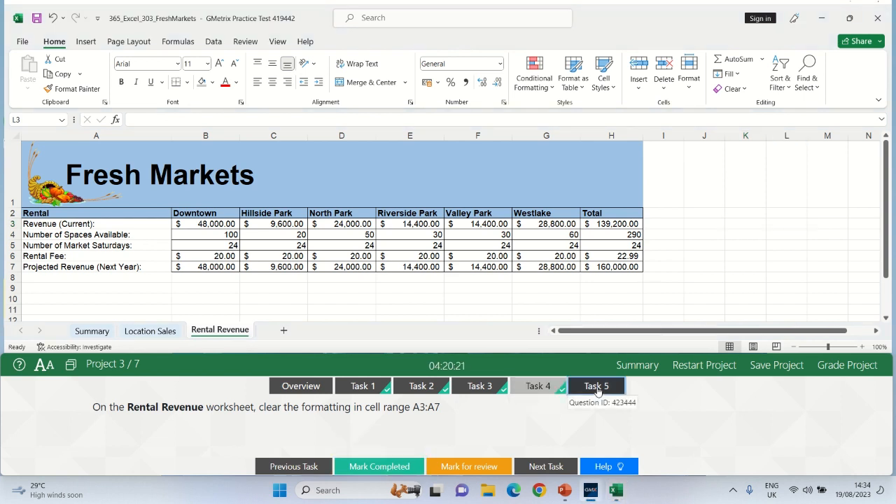
{"action": "left_click", "coordinate": [592, 388]}
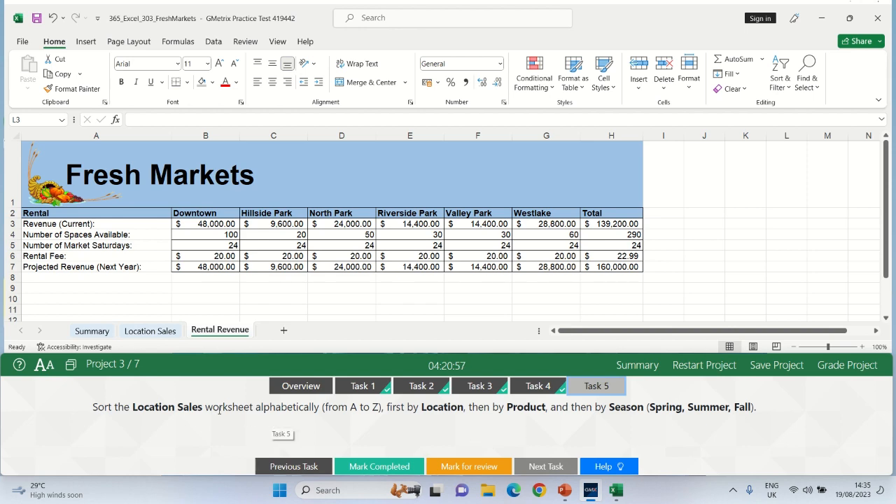
{"action": "left_click", "coordinate": [155, 336]}
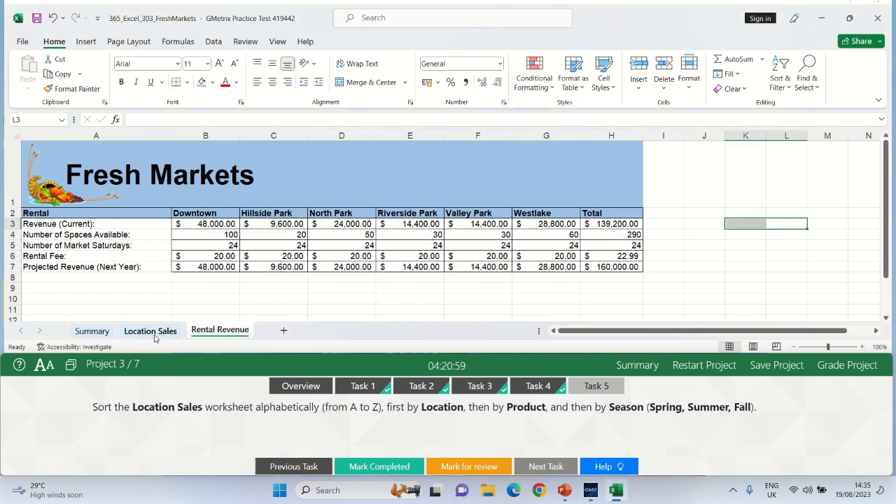
{"action": "left_click", "coordinate": [151, 331]}
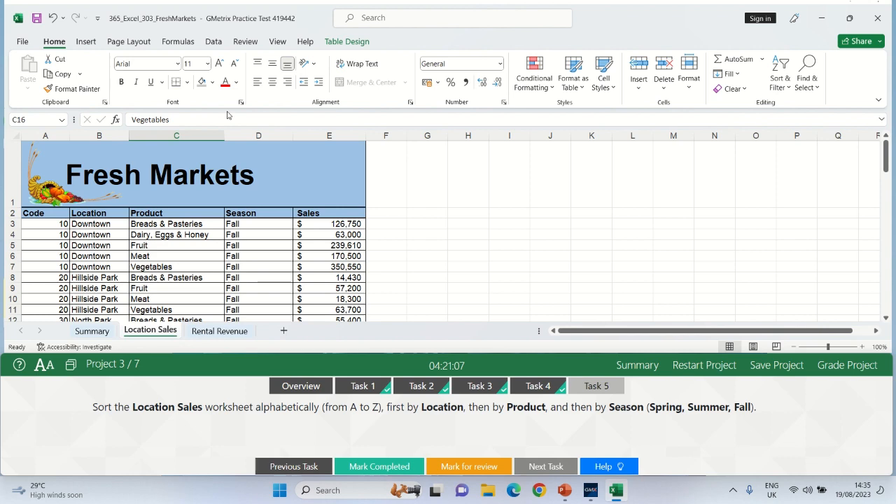
Start a multi-level sort of the Location Sales table with Location as the first level, sorted on cell values.
{"action": "left_click", "coordinate": [212, 42]}
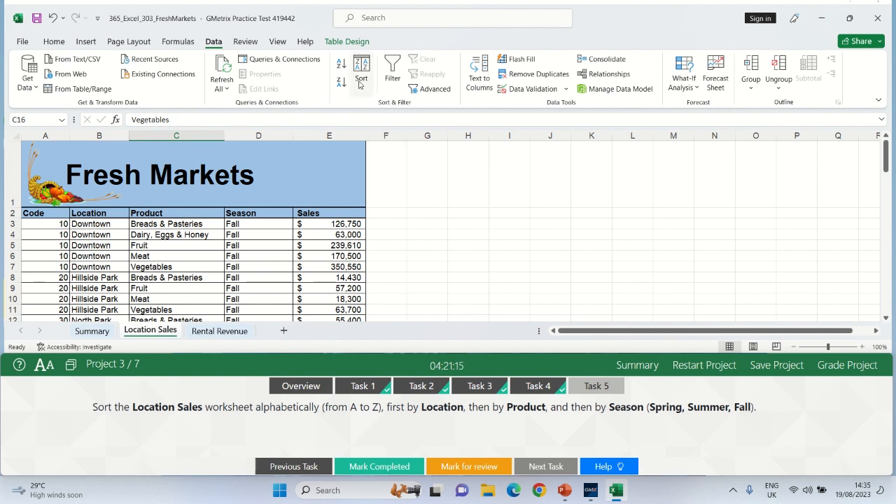
{"action": "left_click", "coordinate": [59, 43]}
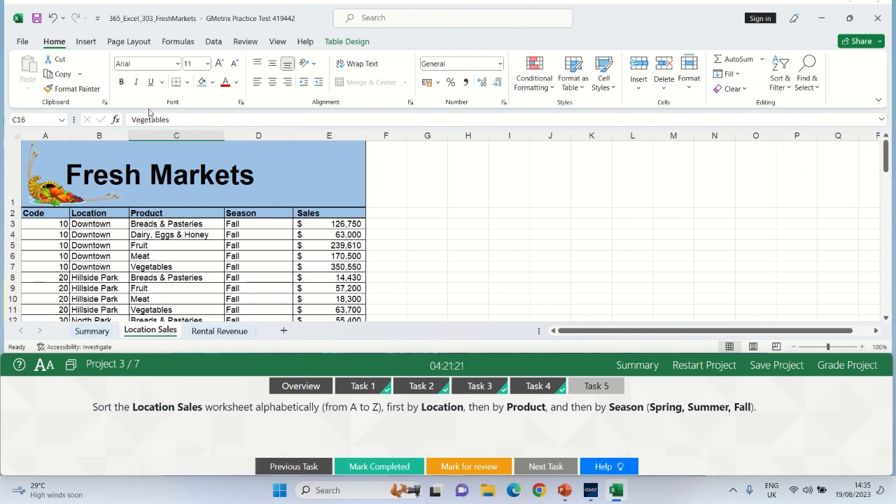
{"action": "left_click", "coordinate": [213, 43]}
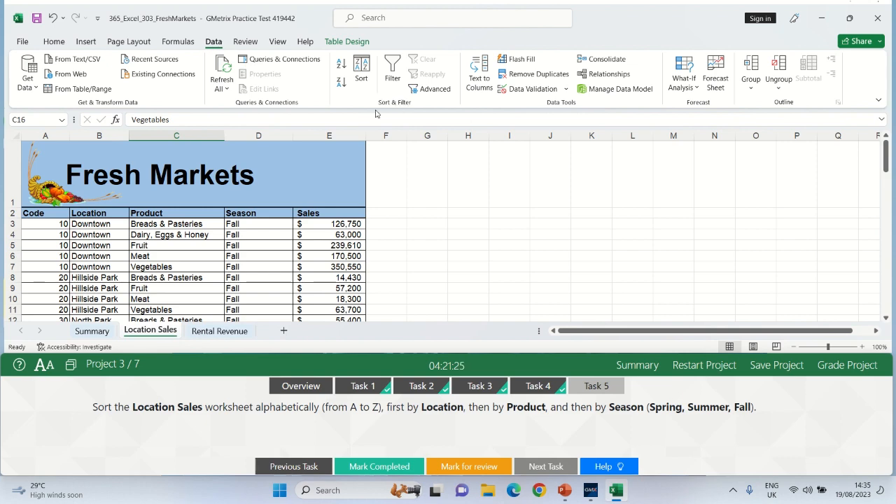
{"action": "left_click", "coordinate": [361, 70]}
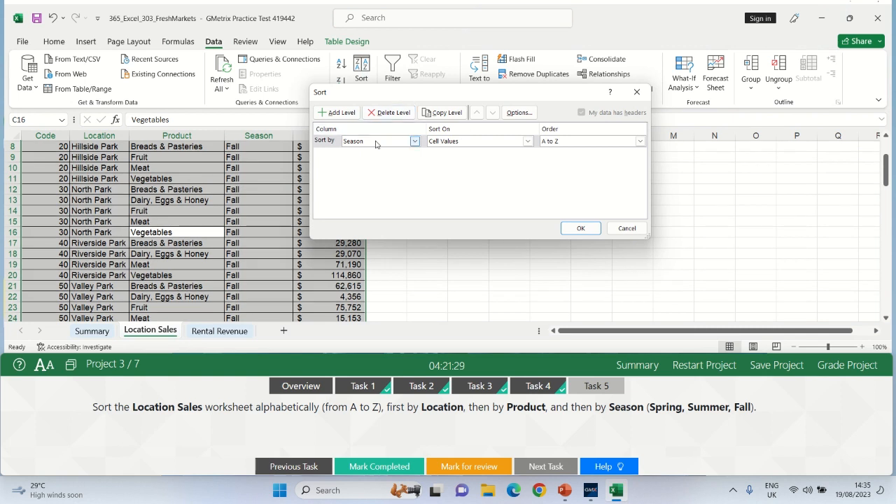
{"action": "left_click", "coordinate": [414, 142]}
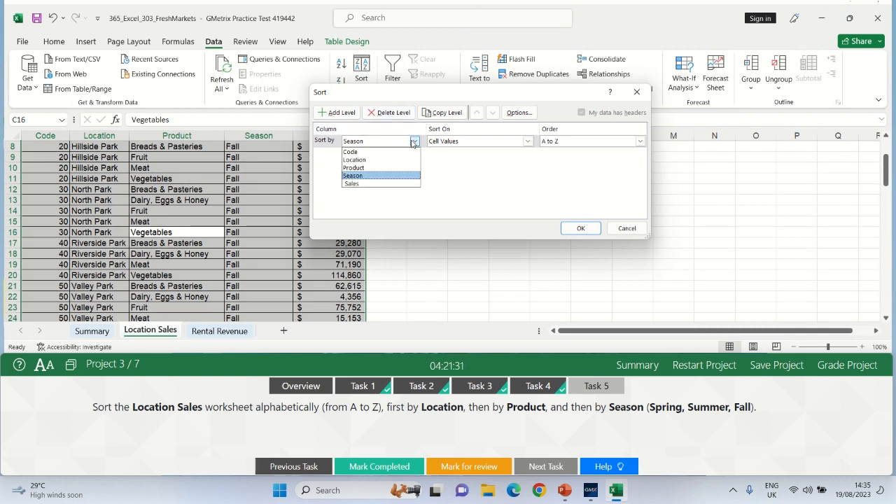
{"action": "left_click", "coordinate": [374, 159]}
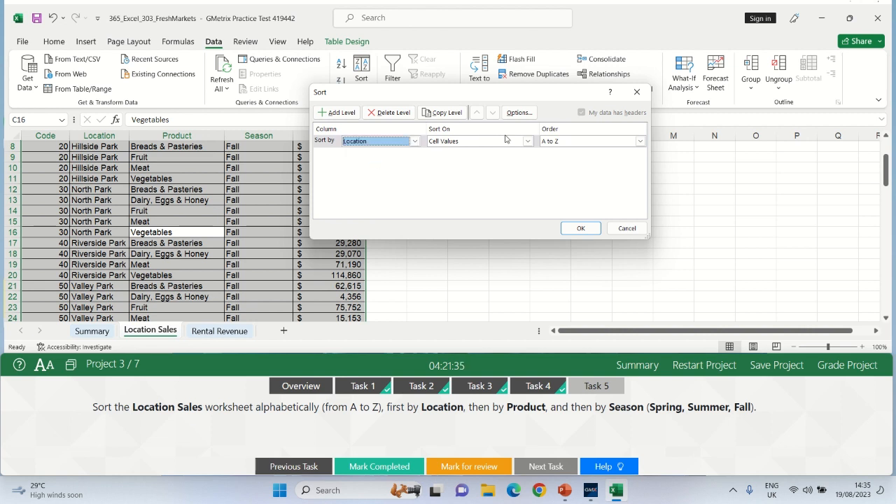
{"action": "left_click", "coordinate": [527, 141]}
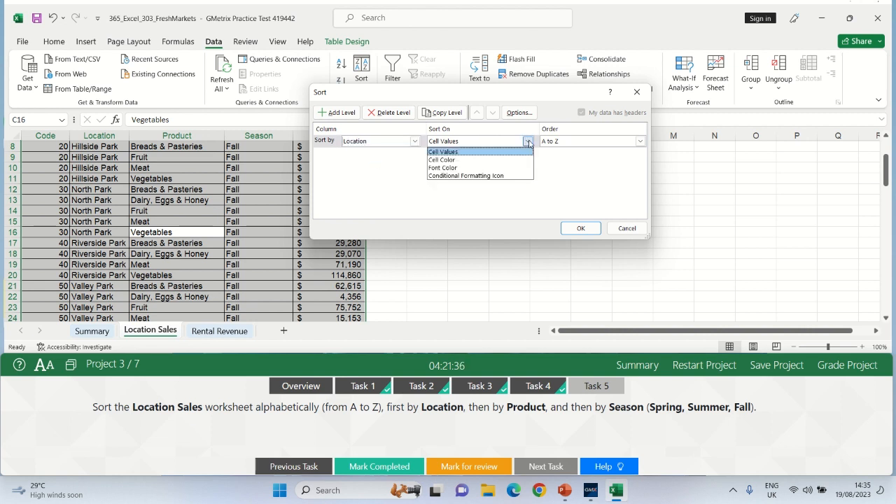
{"action": "left_click", "coordinate": [468, 152]}
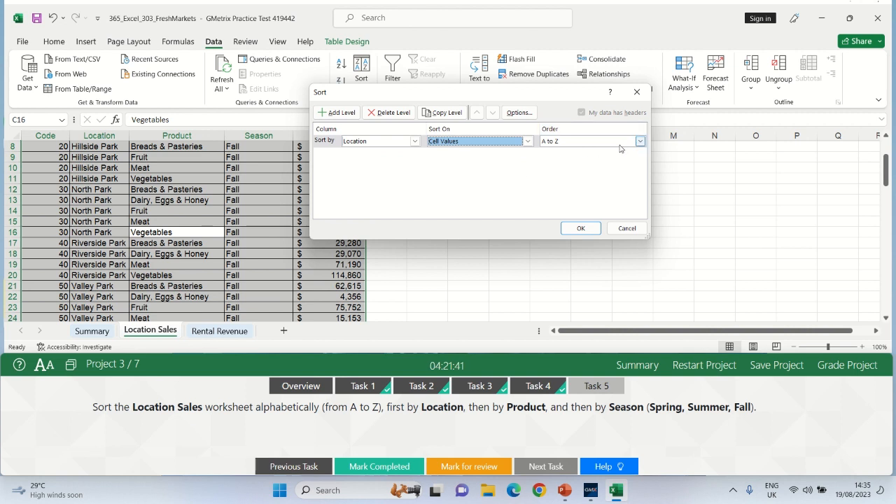
Add two further sort levels below Location: Product as the second and Season as the third.
{"action": "left_click", "coordinate": [337, 112]}
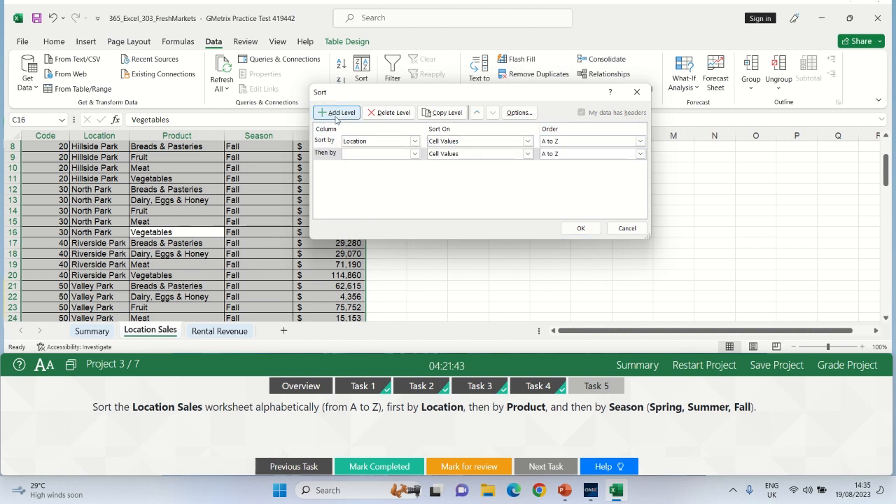
{"action": "left_click", "coordinate": [359, 156]}
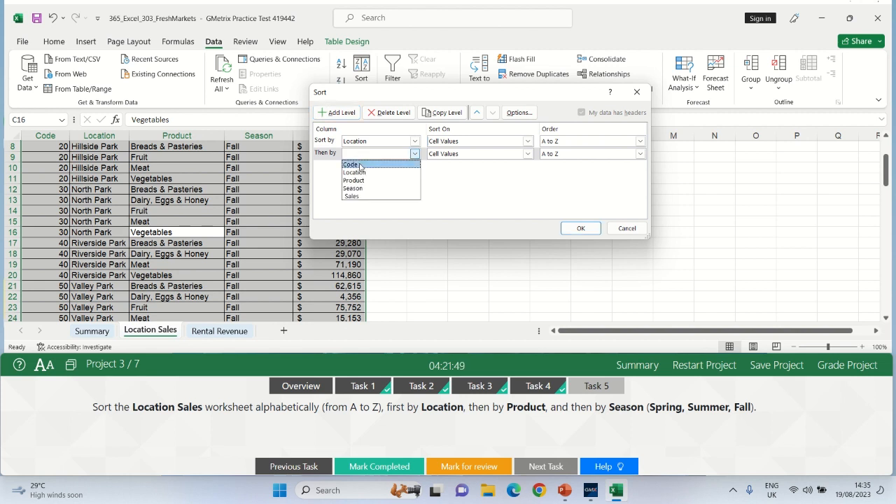
{"action": "left_click", "coordinate": [356, 180]}
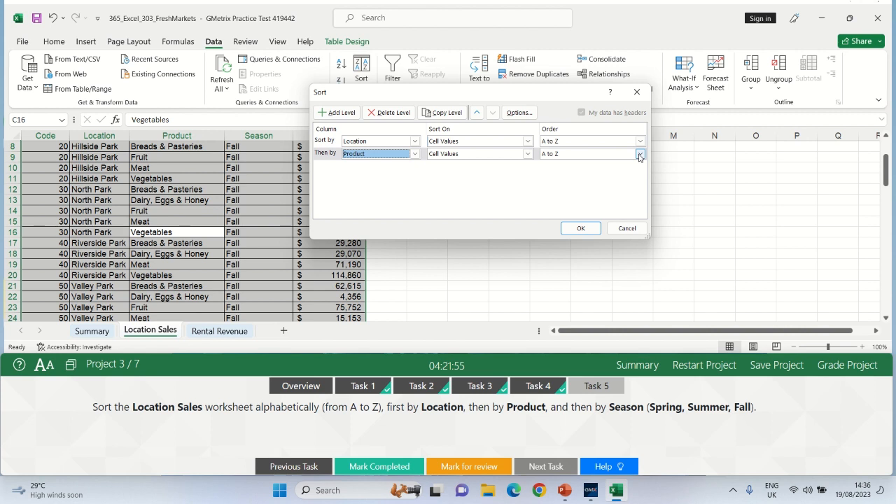
{"action": "left_click", "coordinate": [333, 114]}
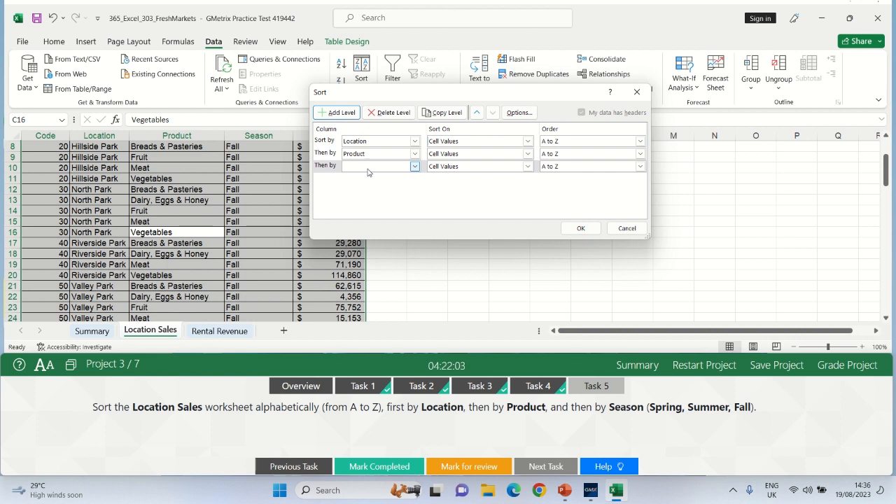
{"action": "left_click", "coordinate": [414, 165]}
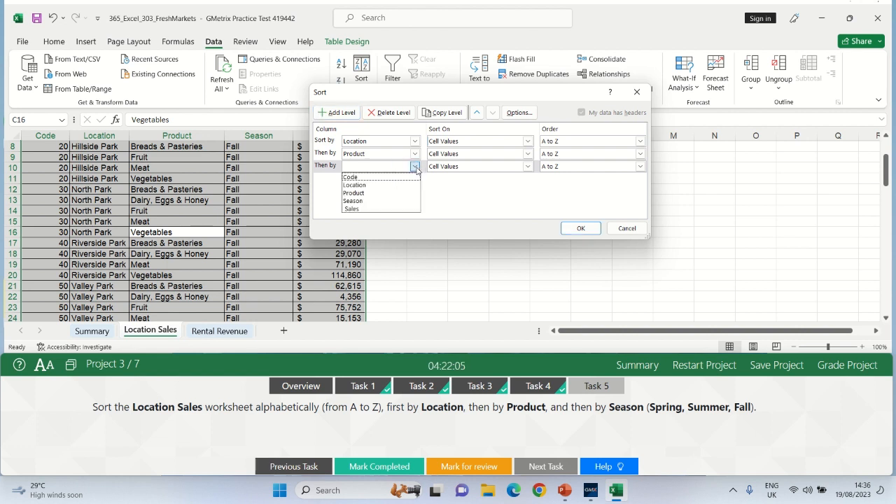
{"action": "left_click", "coordinate": [370, 200]}
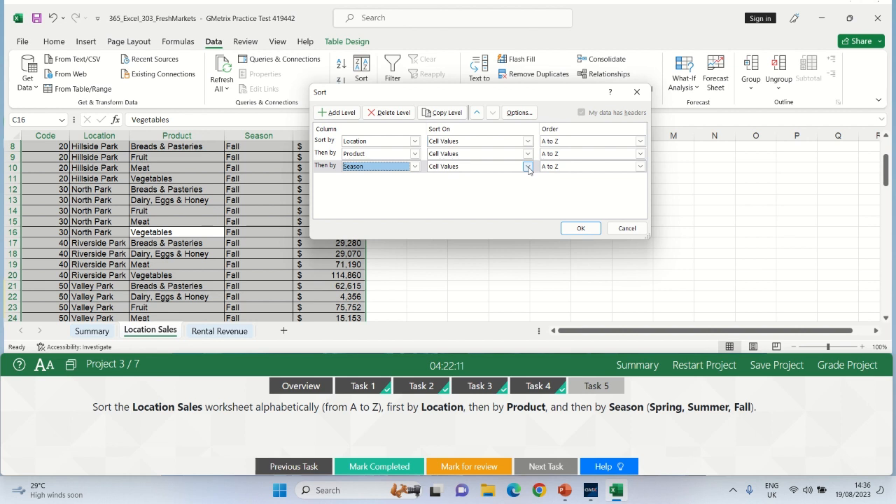
Order the Season level by a new custom list with the entries Spring, Summer, Fall.
{"action": "left_click", "coordinate": [639, 166]}
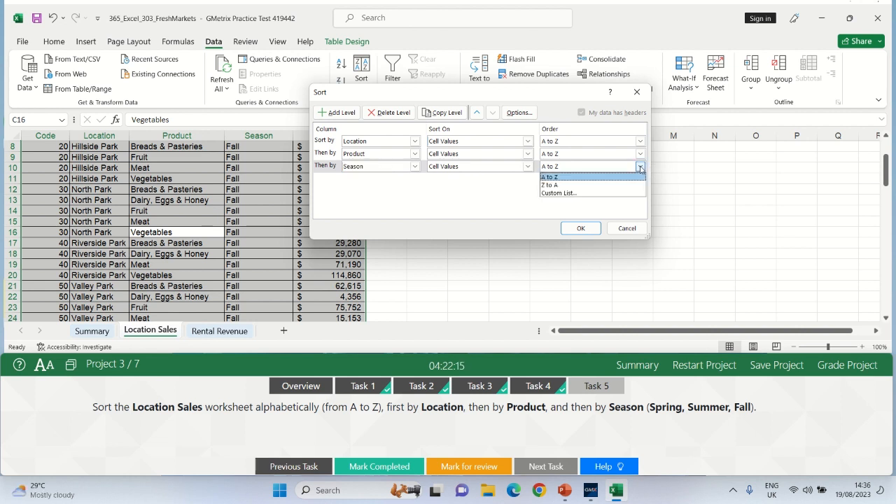
{"action": "left_click", "coordinate": [565, 200]}
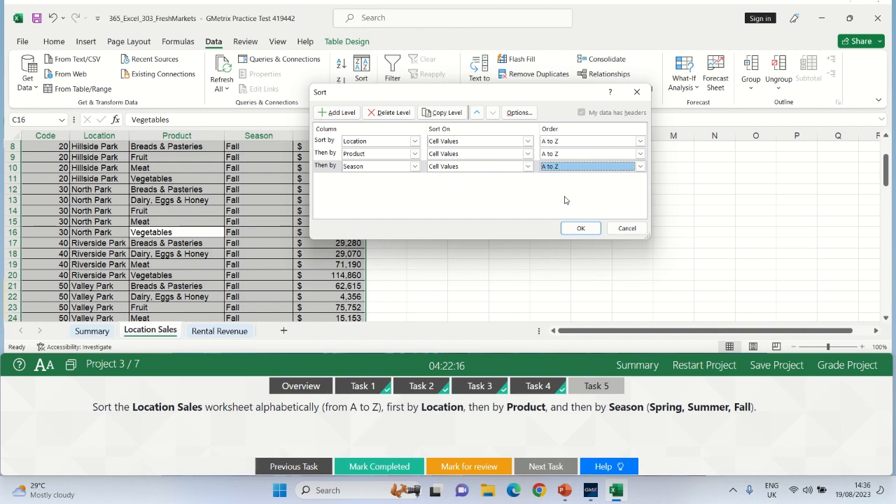
{"action": "left_click", "coordinate": [640, 167]}
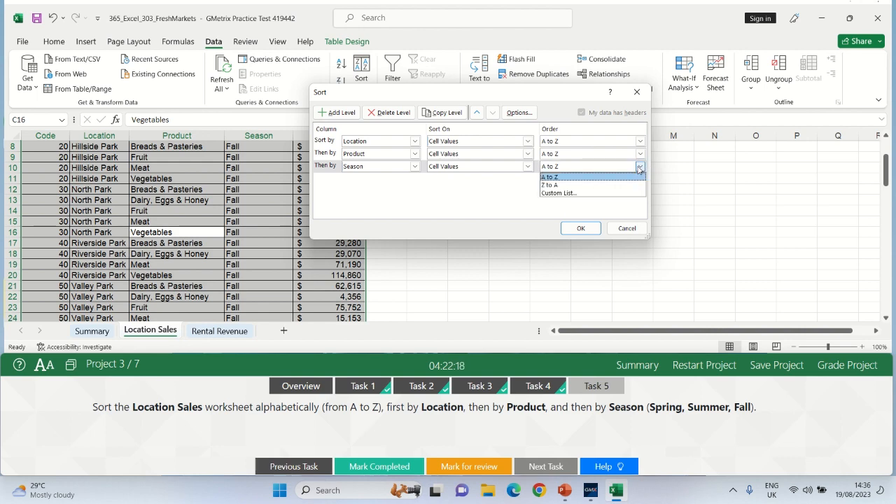
{"action": "left_click", "coordinate": [565, 193]}
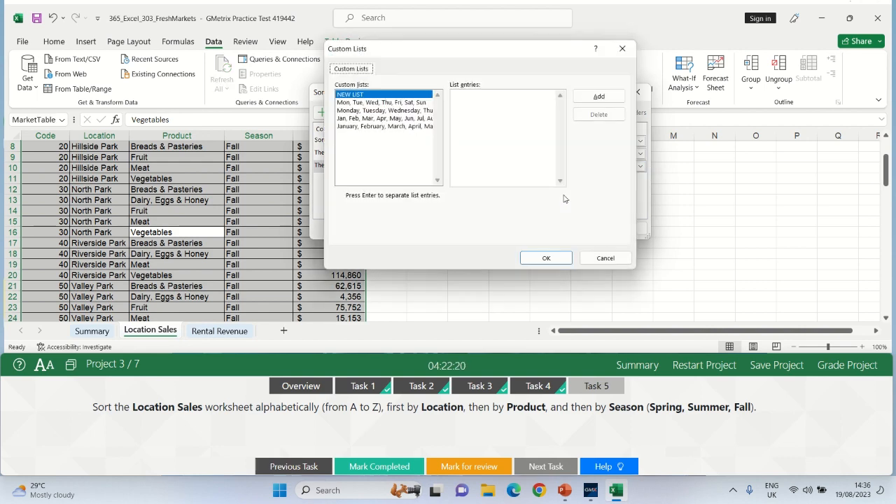
{"action": "left_click", "coordinate": [459, 97]}
{"action": "type", "text": "Sprin"}
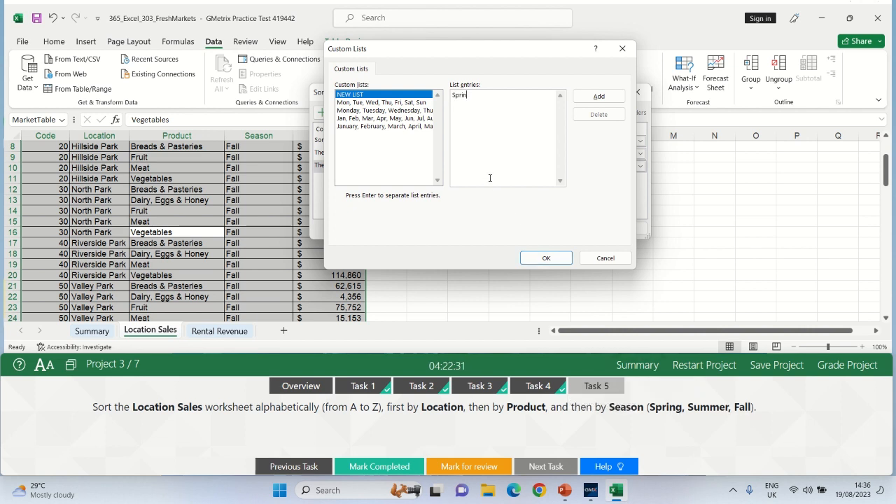
{"action": "type", "text": "g, Summer, Fall"}
{"action": "left_click", "coordinate": [600, 96]}
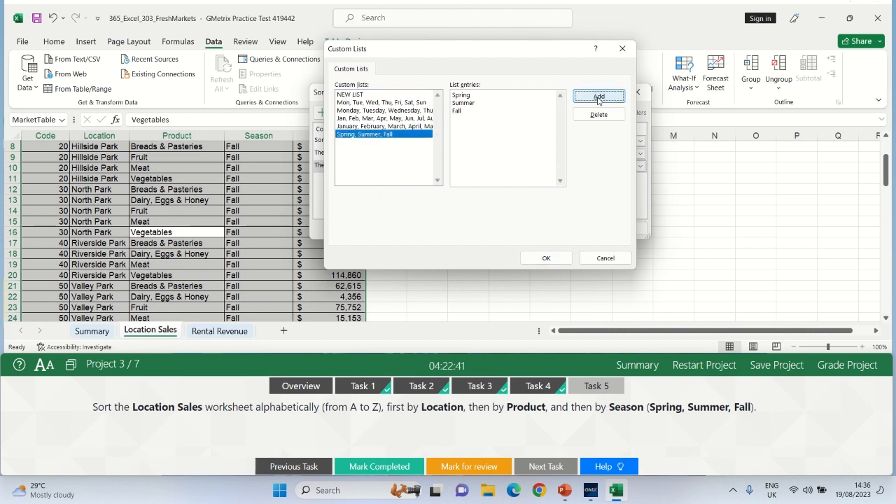
{"action": "left_click", "coordinate": [545, 258]}
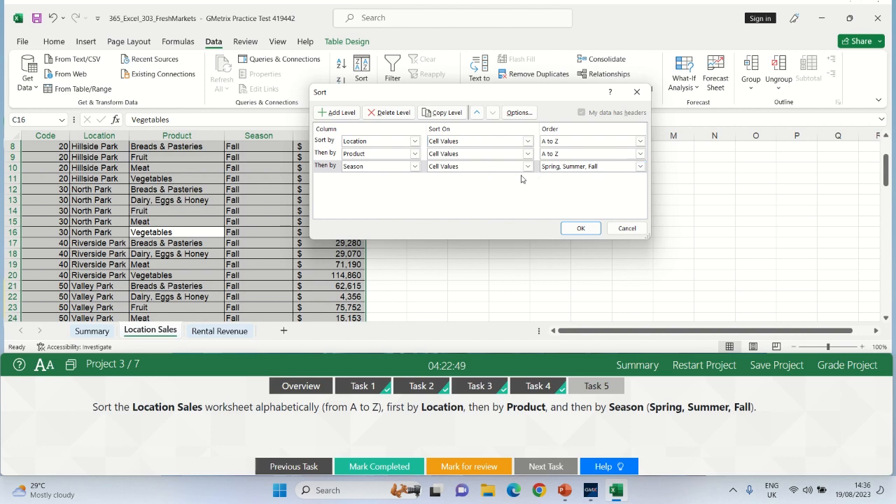
Apply the three-level sort to the Location Sales table and mark Task 5 completed.
{"action": "left_click", "coordinate": [580, 228]}
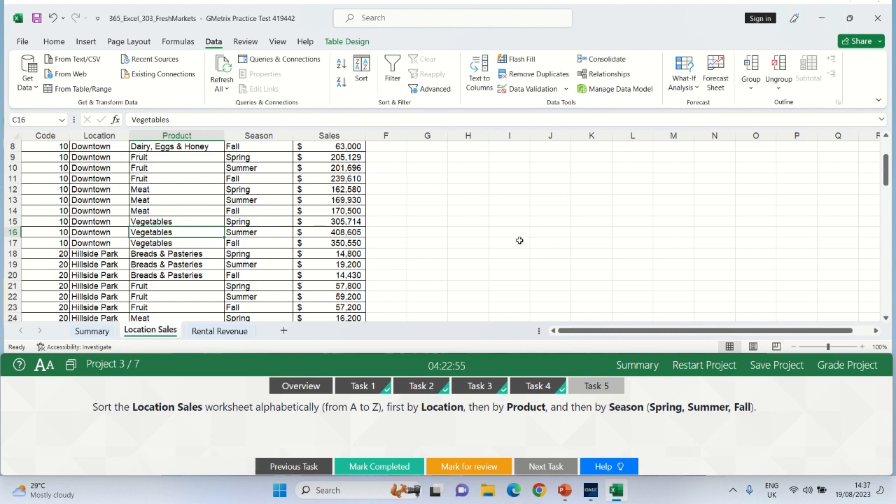
{"action": "left_click", "coordinate": [495, 245]}
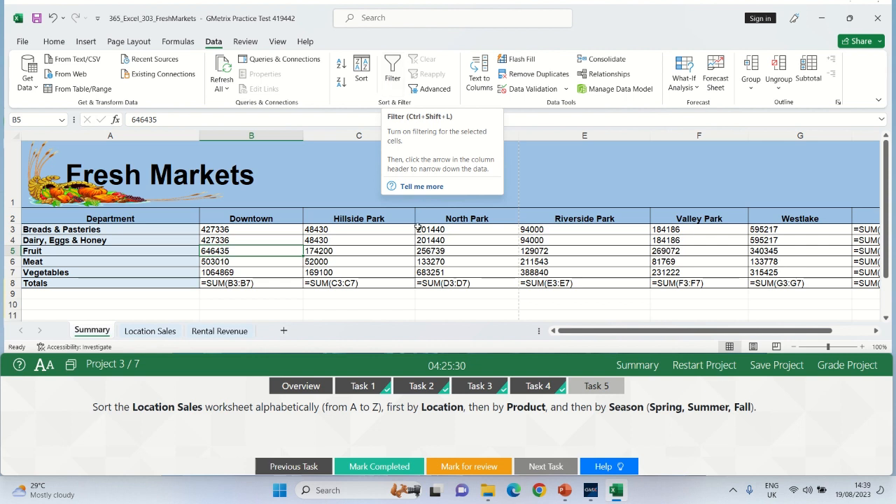
{"action": "left_click", "coordinate": [603, 388]}
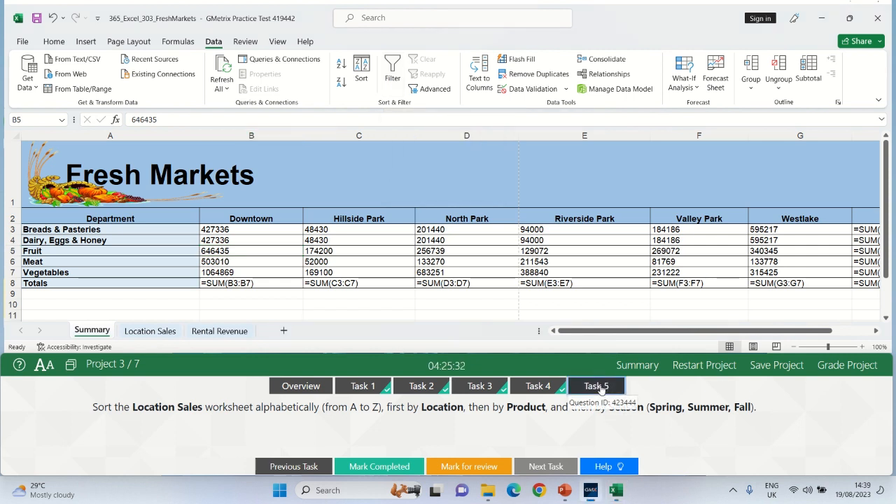
{"action": "left_click", "coordinate": [373, 469]}
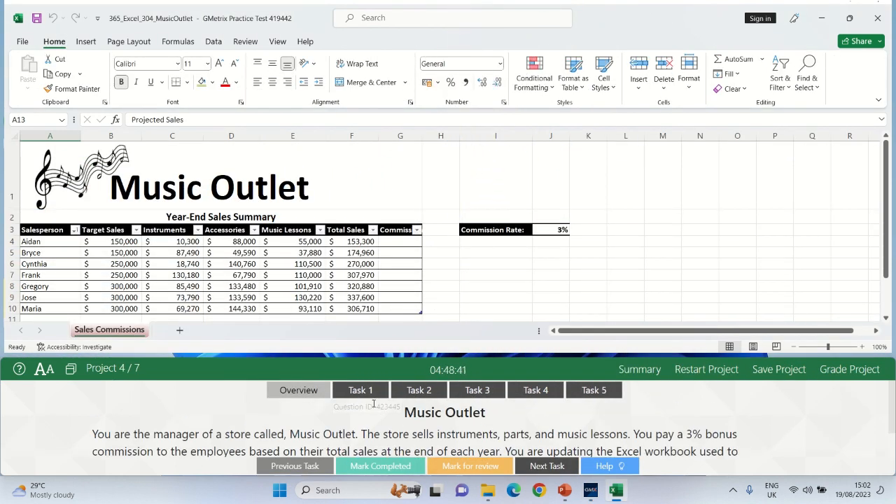
Open Task 1 of the Music Outlet project and set the width of column G to 14, deselecting the column at the end.
{"action": "left_click", "coordinate": [358, 391]}
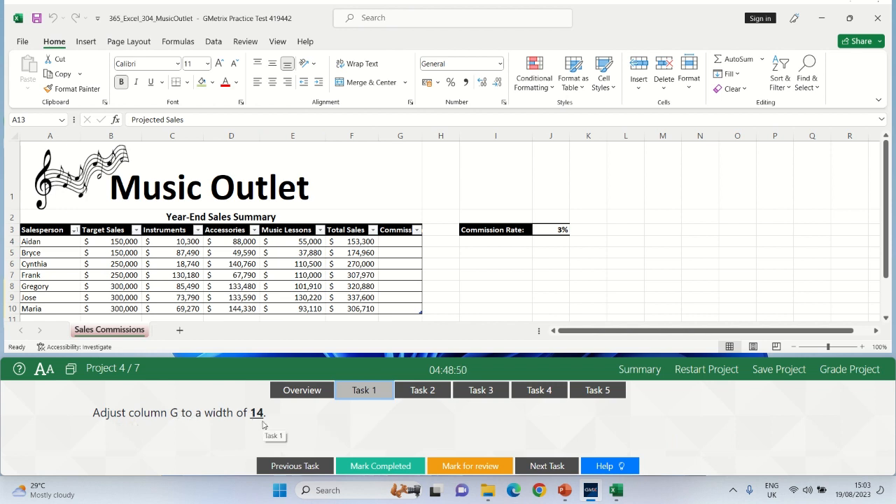
{"action": "left_click", "coordinate": [397, 135]}
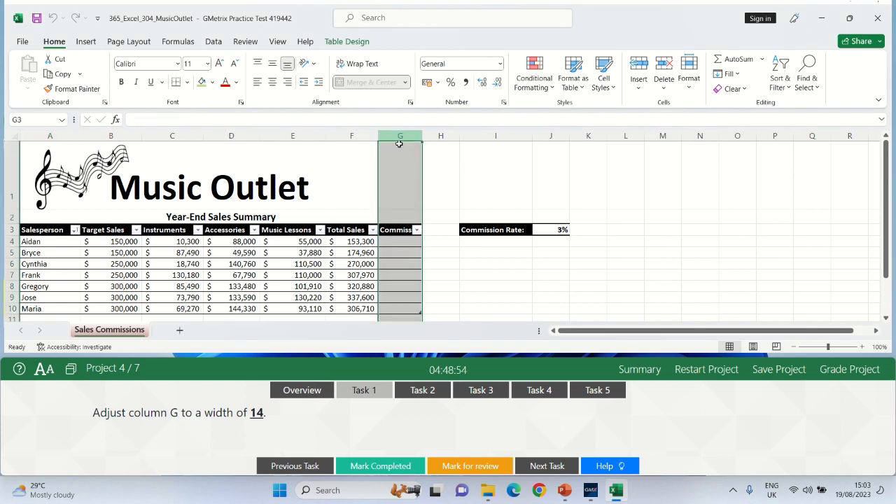
{"action": "right_click", "coordinate": [393, 271]}
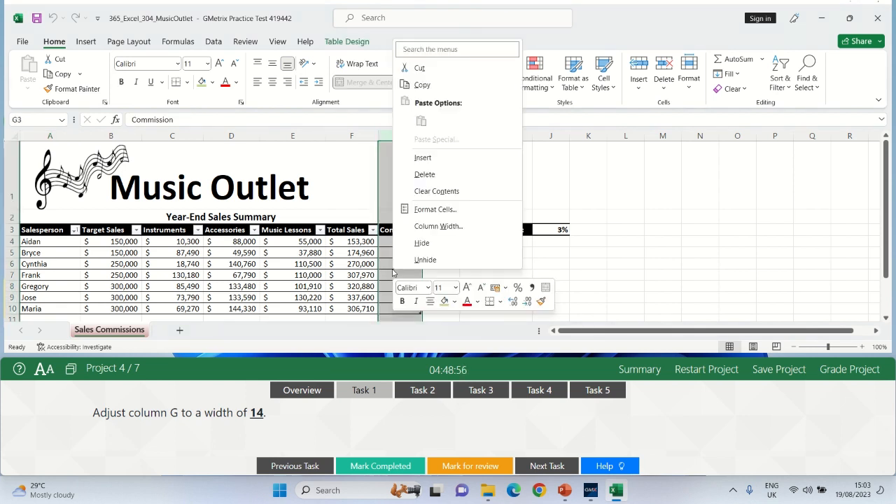
{"action": "left_click", "coordinate": [423, 227]}
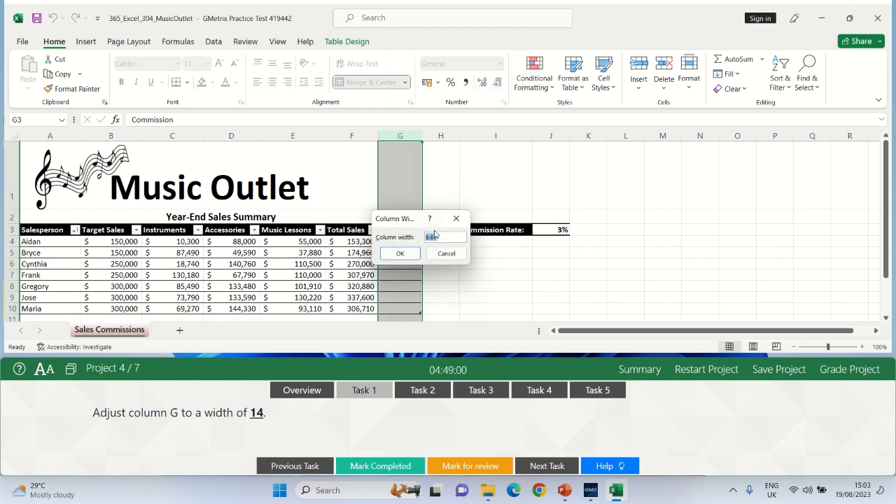
{"action": "type", "text": "14"}
{"action": "left_click", "coordinate": [410, 252]}
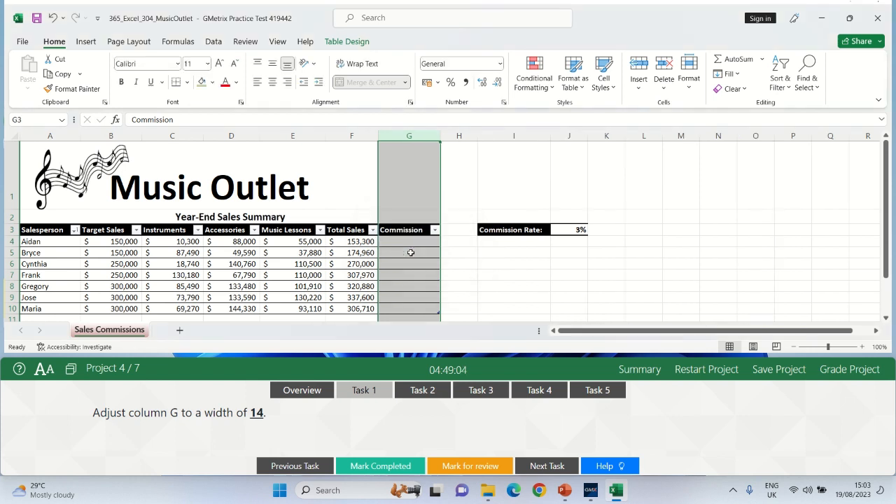
{"action": "left_click", "coordinate": [466, 273]}
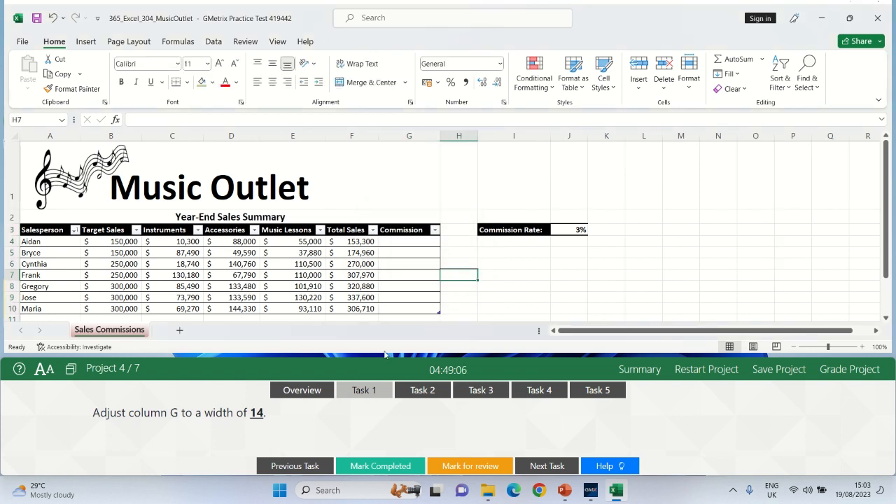
Mark Task 1 of the Music Outlet project completed and open Task 2.
{"action": "left_click", "coordinate": [380, 466]}
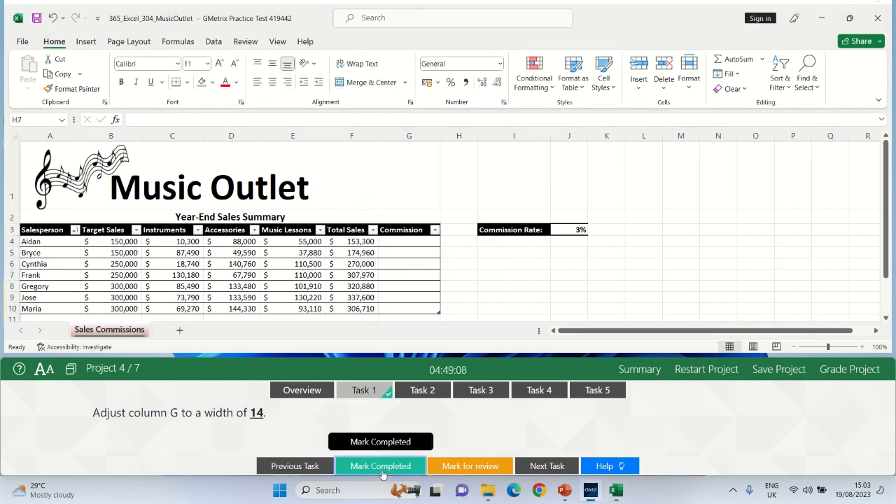
{"action": "left_click", "coordinate": [432, 390]}
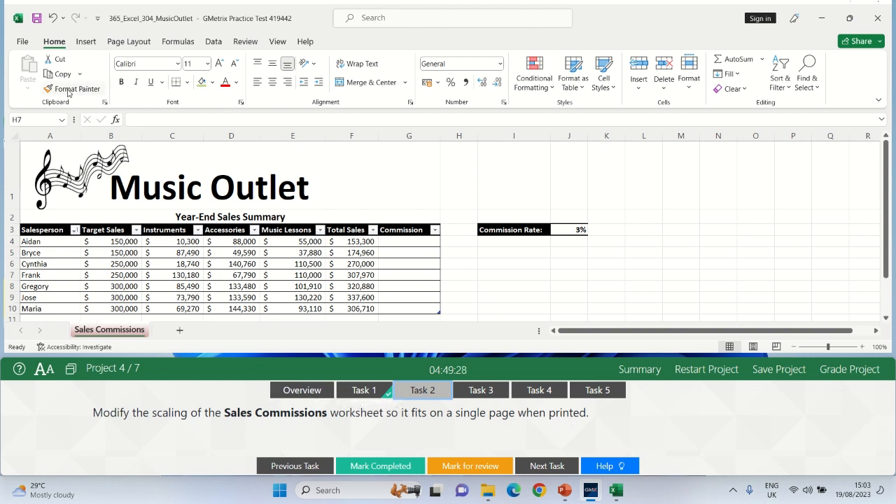
Set the print scaling of the Sales Commissions worksheet to Fit Sheet on One Page and mark Task 2 completed.
{"action": "left_click", "coordinate": [24, 43]}
{"action": "left_click", "coordinate": [24, 43]}
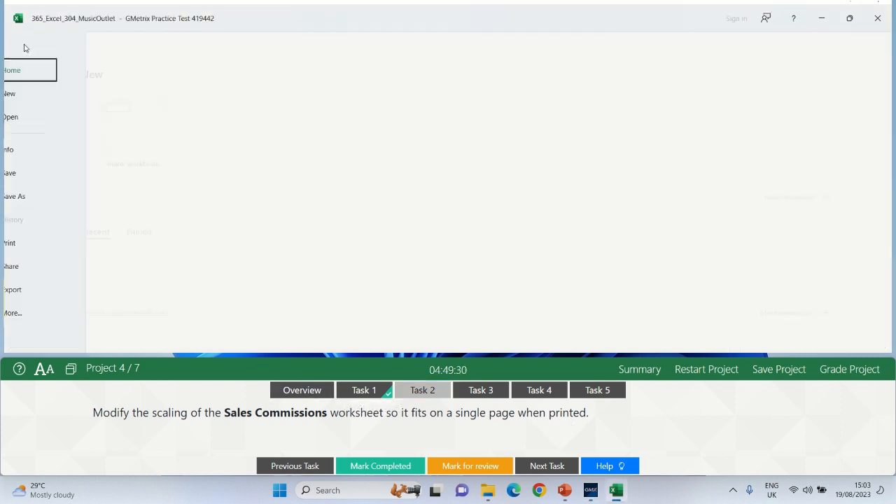
{"action": "left_click", "coordinate": [37, 242]}
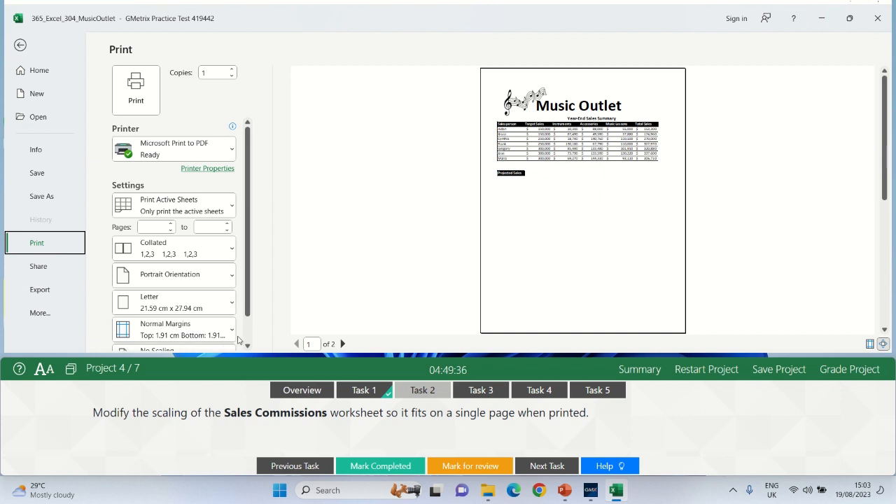
{"action": "scroll", "coordinate": [231, 341], "scroll_direction": "down", "scroll_amount": 2}
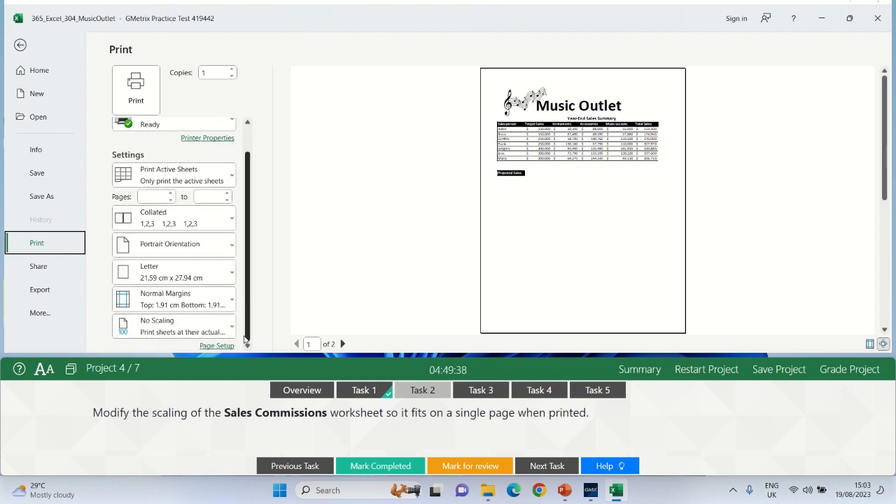
{"action": "left_click", "coordinate": [196, 327]}
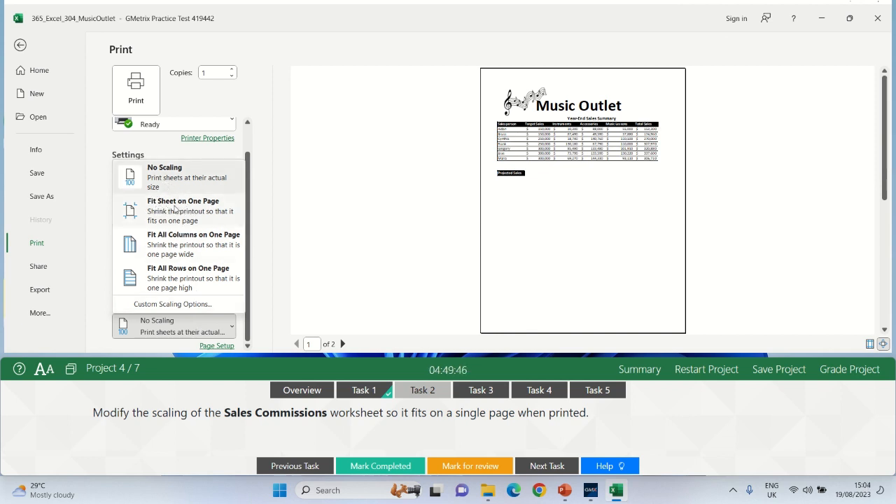
{"action": "left_click", "coordinate": [183, 208]}
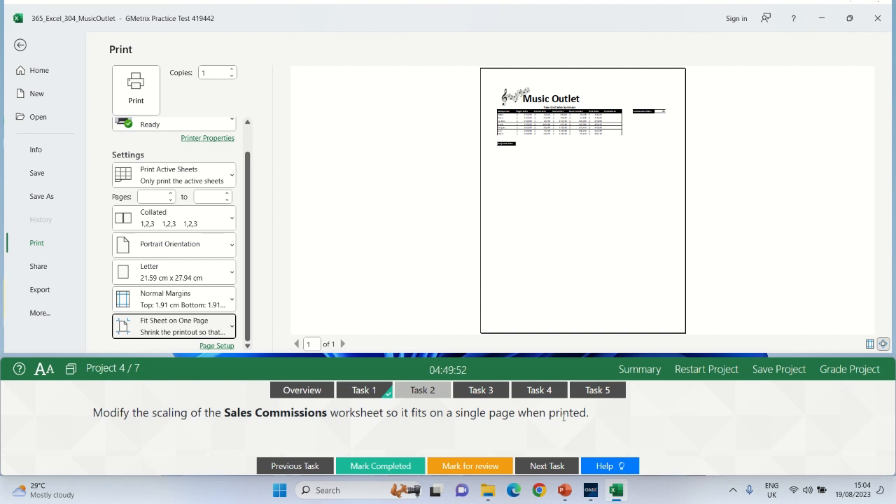
{"action": "left_click", "coordinate": [25, 47]}
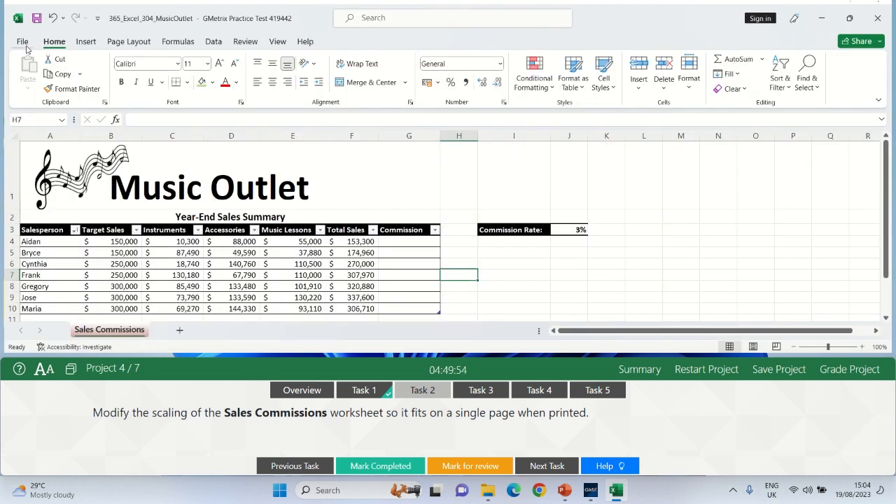
{"action": "left_click", "coordinate": [375, 469]}
For Task 3, delete the Projected Sales cell A13 below the table, shifting cells left, and mark the task completed.
{"action": "left_click", "coordinate": [488, 395]}
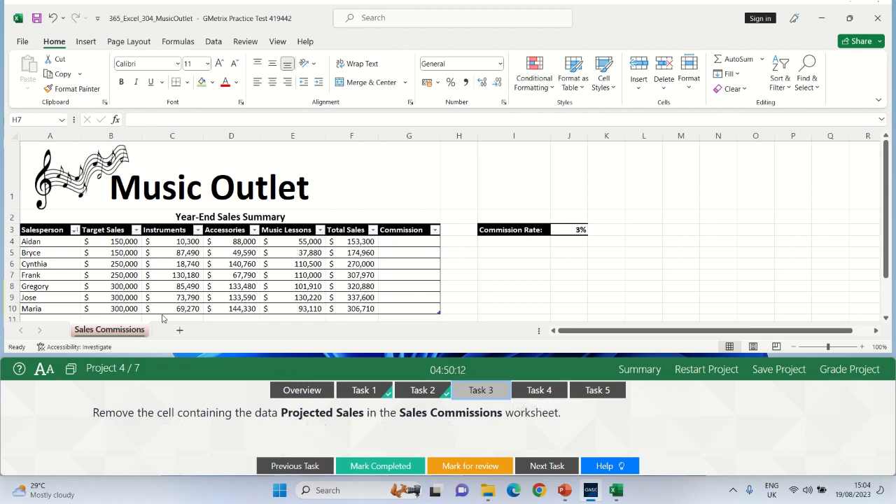
{"action": "left_click", "coordinate": [469, 299]}
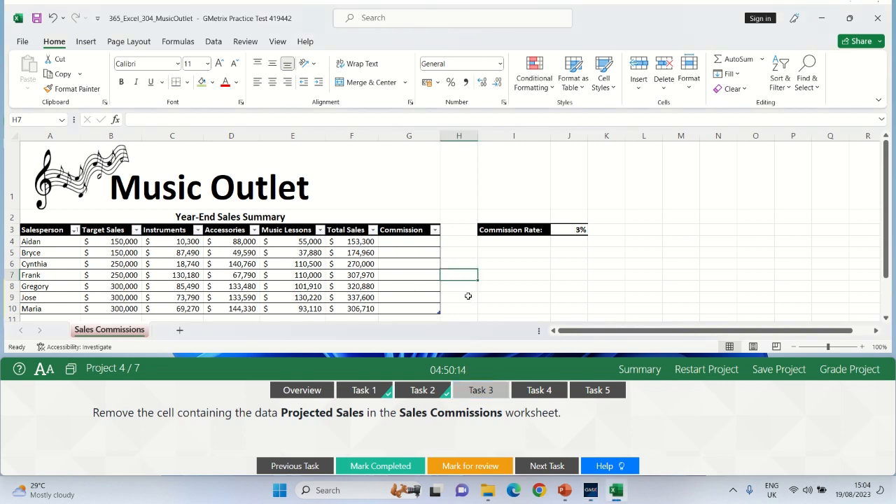
{"action": "key", "text": "BackSpace"}
{"action": "key", "text": "Down"}
{"action": "key", "text": "Down"}
{"action": "key", "text": "Down"}
{"action": "key", "text": "Down"}
{"action": "key", "text": "Down"}
{"action": "key", "text": "Down"}
{"action": "key", "text": "Down"}
{"action": "key", "text": "Down"}
{"action": "key", "text": "Down"}
{"action": "key", "text": "Down"}
{"action": "key", "text": "Down"}
{"action": "key", "text": "Down"}
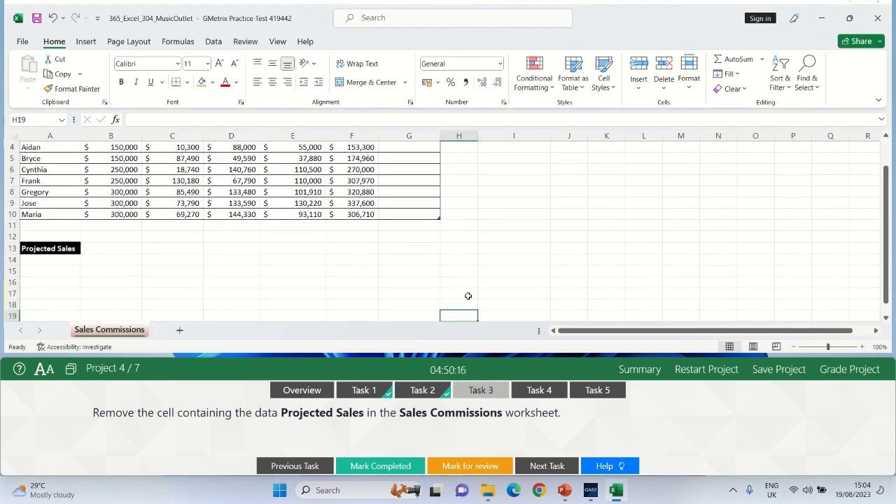
{"action": "left_click", "coordinate": [50, 249]}
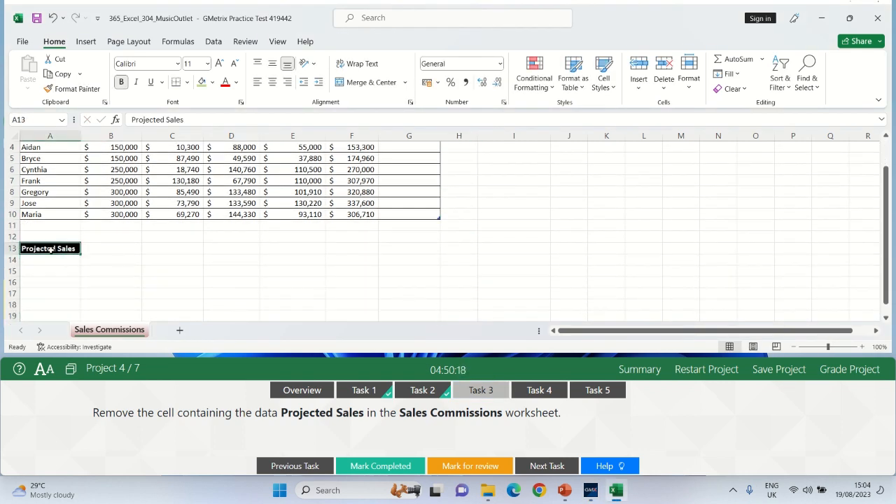
{"action": "right_click", "coordinate": [52, 248]}
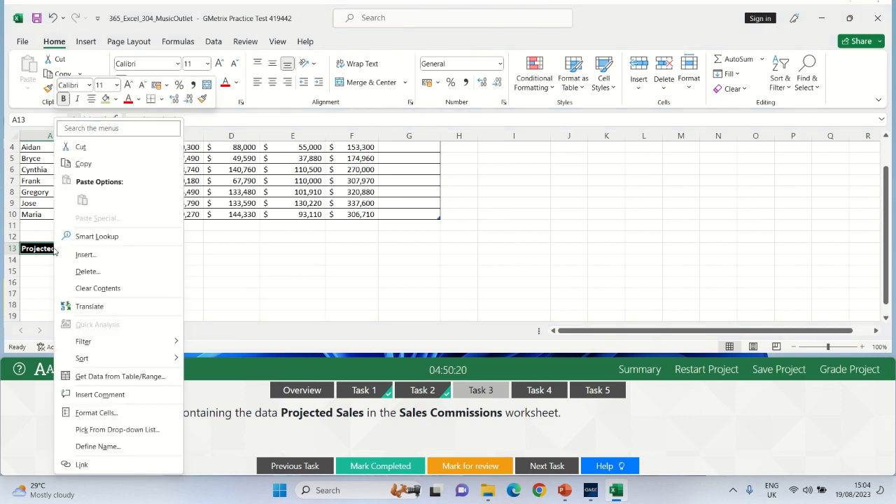
{"action": "left_click", "coordinate": [87, 272]}
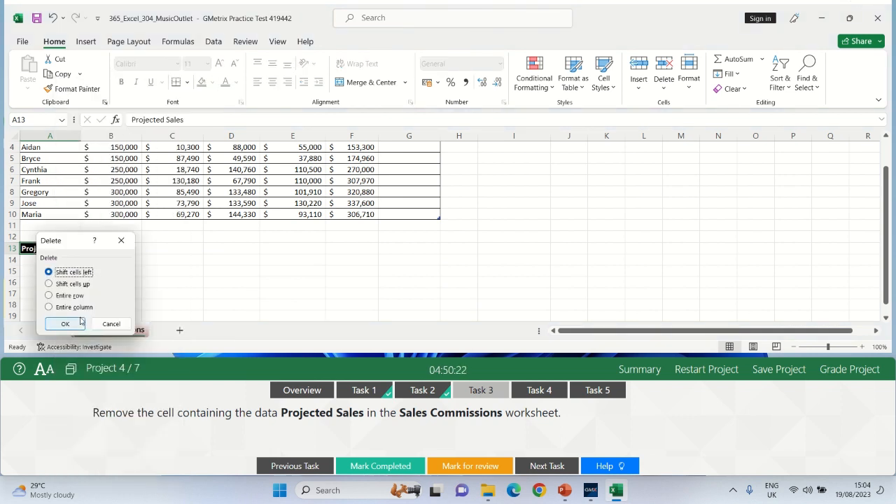
{"action": "left_click", "coordinate": [73, 322]}
{"action": "left_click", "coordinate": [249, 261]}
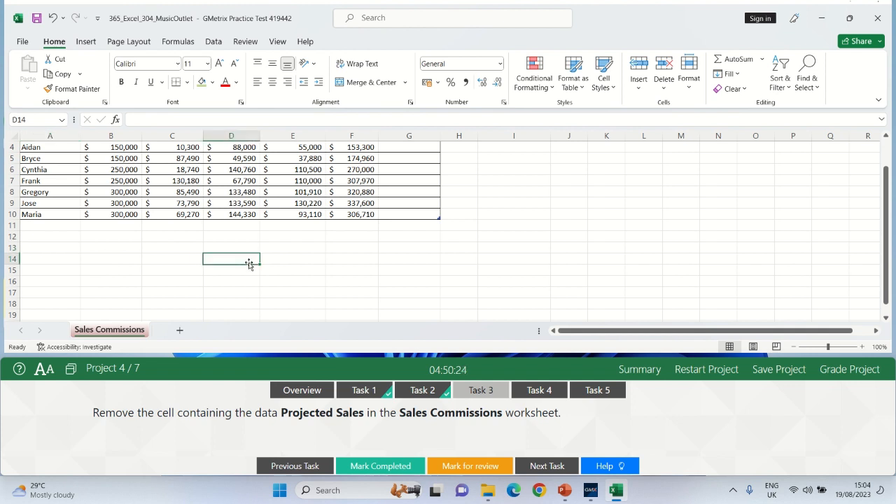
{"action": "left_click", "coordinate": [358, 465]}
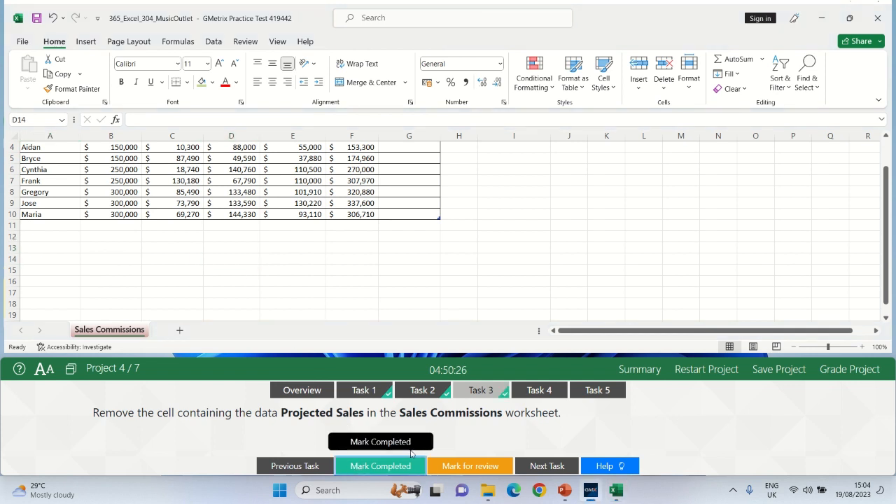
For Task 4, apply Orange Gradient Fill Data Bars to the Total Sales values in F4:F10 and mark the task completed.
{"action": "left_click", "coordinate": [553, 391]}
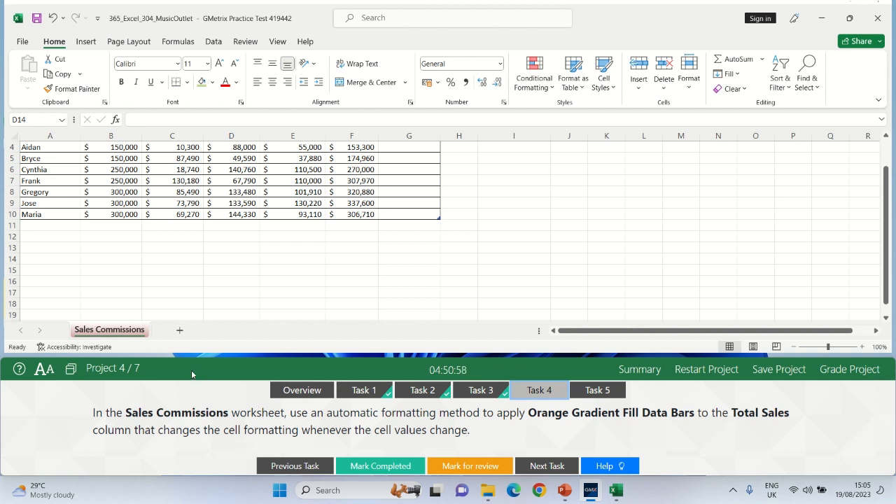
{"action": "left_click", "coordinate": [116, 333]}
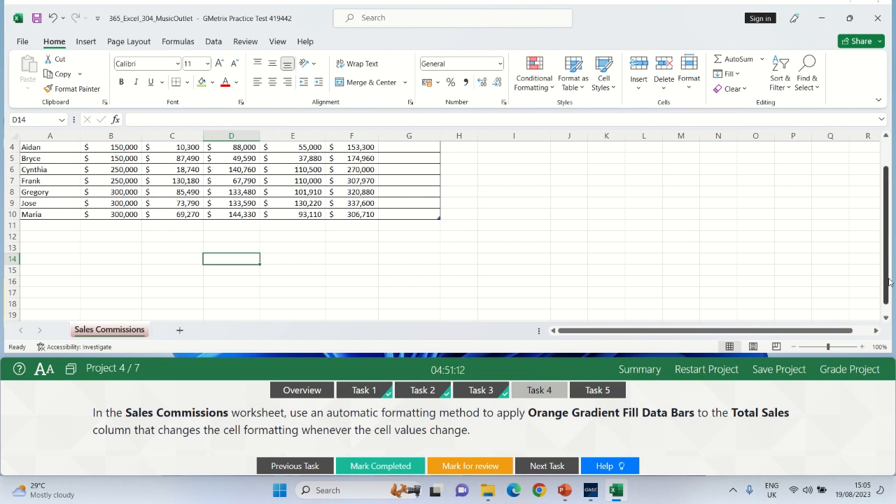
{"action": "left_click_drag", "start_coordinate": [886, 282], "coordinate": [881, 254]}
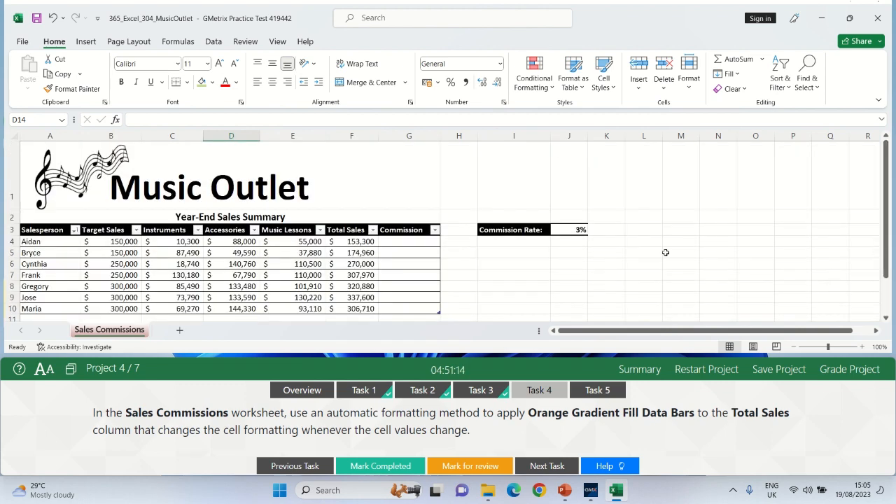
{"action": "left_click_drag", "start_coordinate": [370, 242], "coordinate": [353, 309]}
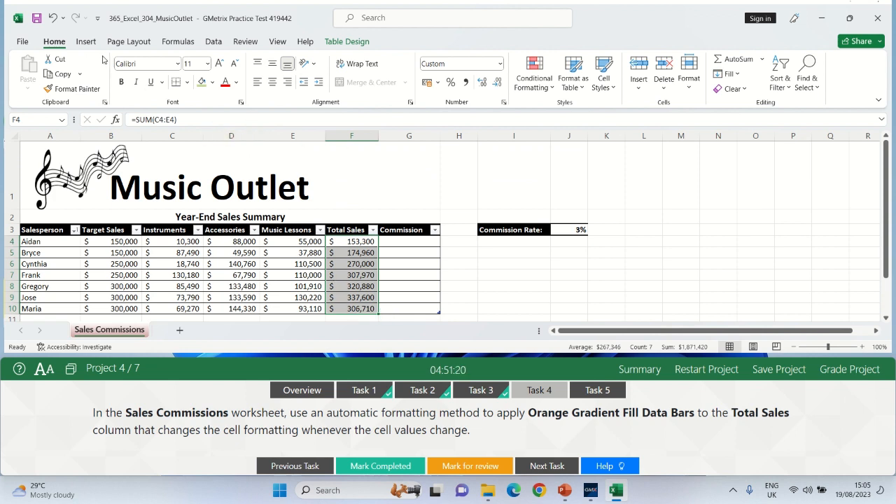
{"action": "left_click", "coordinate": [548, 88]}
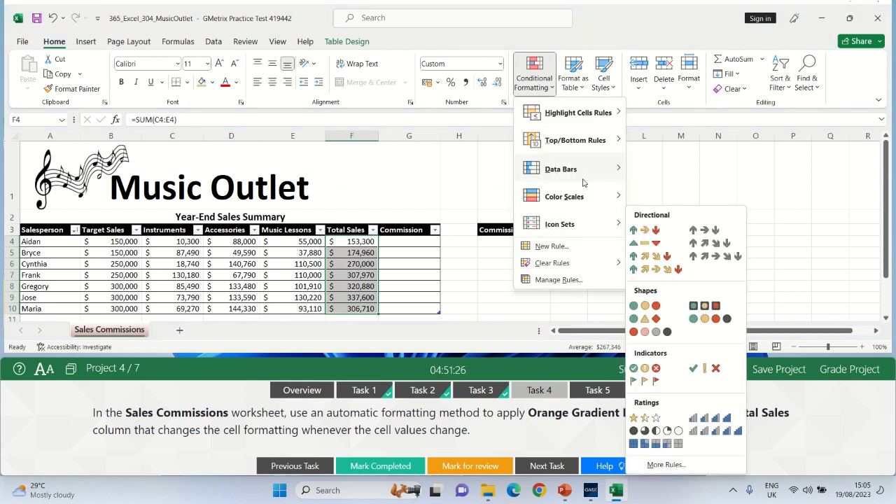
{"action": "mouse_move", "coordinate": [580, 173]}
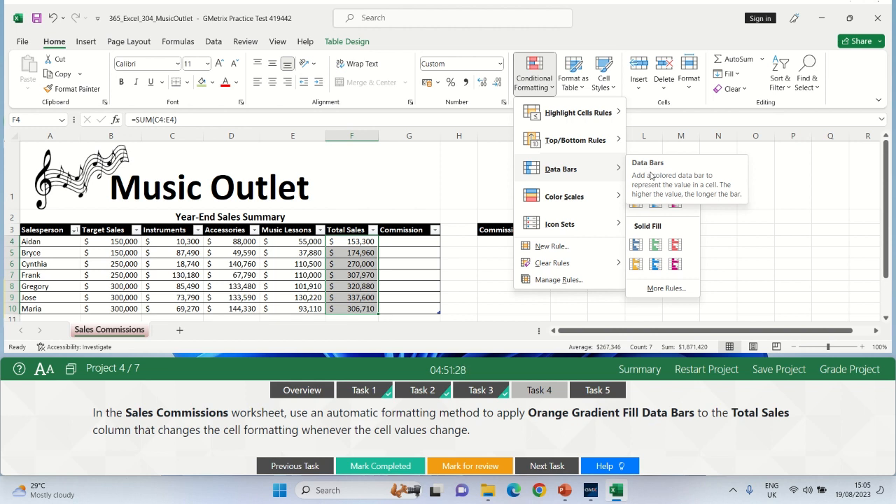
{"action": "left_click", "coordinate": [635, 203]}
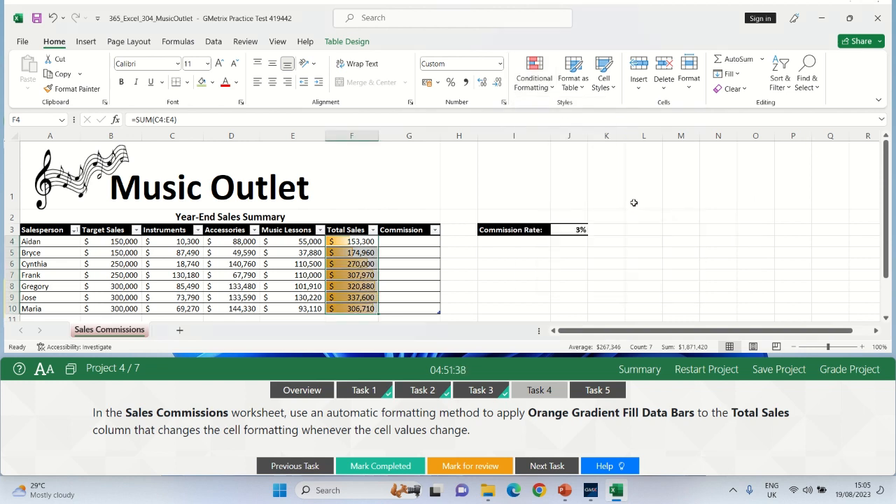
{"action": "left_click", "coordinate": [543, 282]}
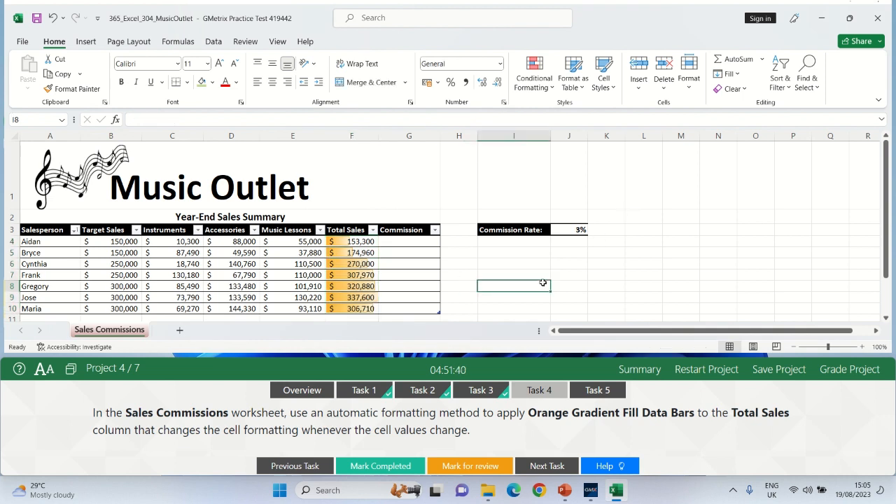
{"action": "left_click", "coordinate": [376, 466]}
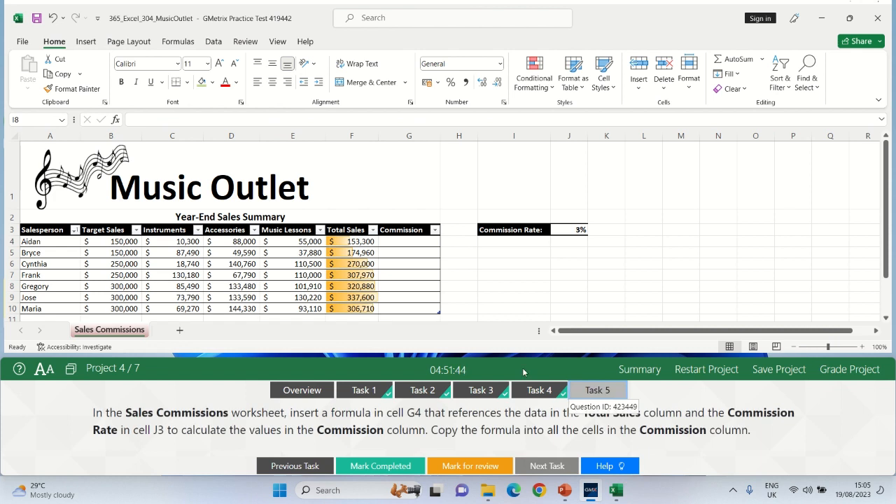
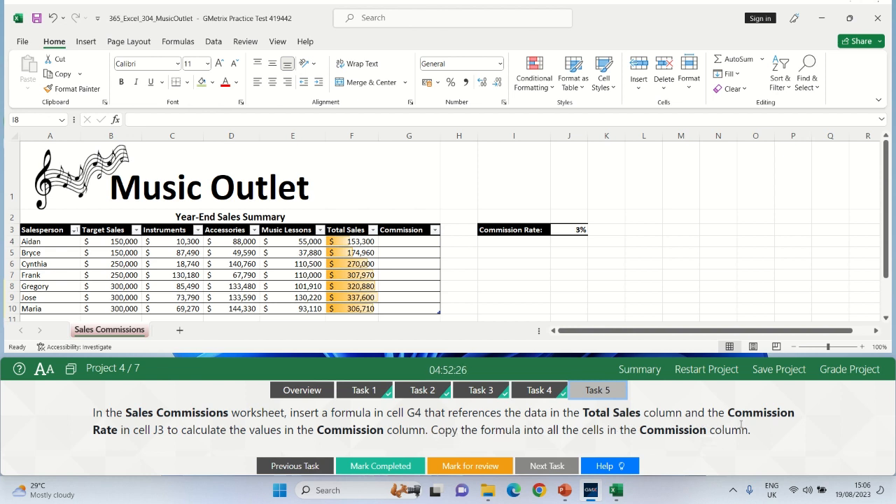
Fill the Commission column from G4 with the formula =[@[Total Sales]]*J$3 and mark Task 5 completed.
{"action": "left_click", "coordinate": [402, 243]}
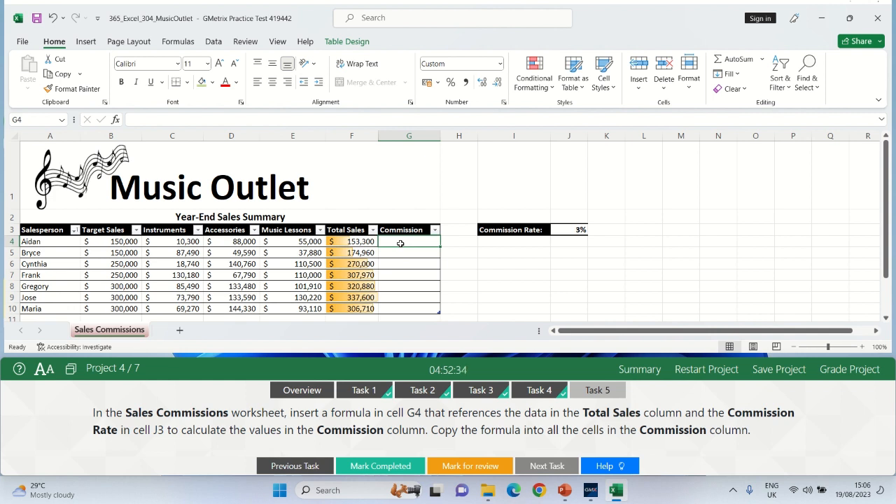
{"action": "type", "text": "="}
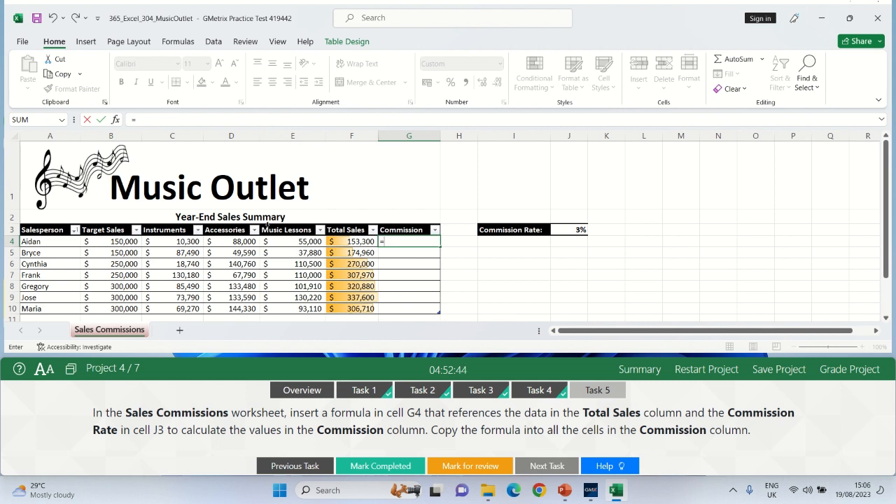
{"action": "left_click", "coordinate": [346, 243]}
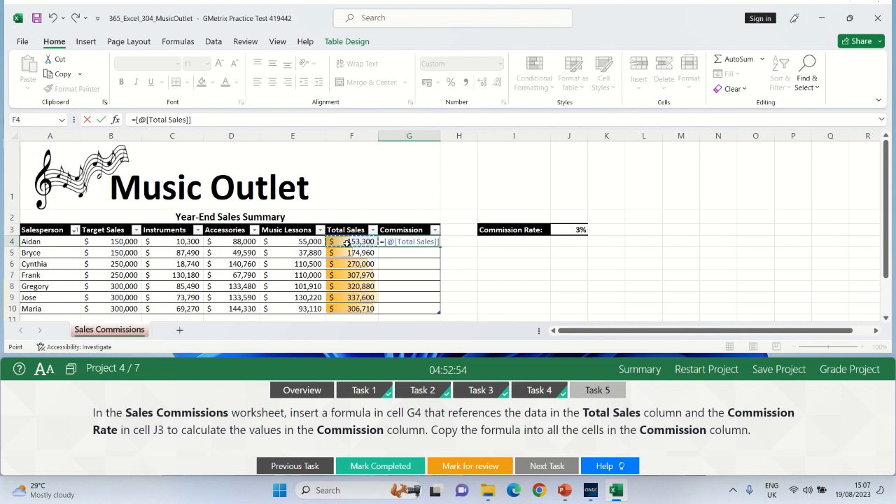
{"action": "type", "text": "*"}
{"action": "left_click", "coordinate": [571, 230]}
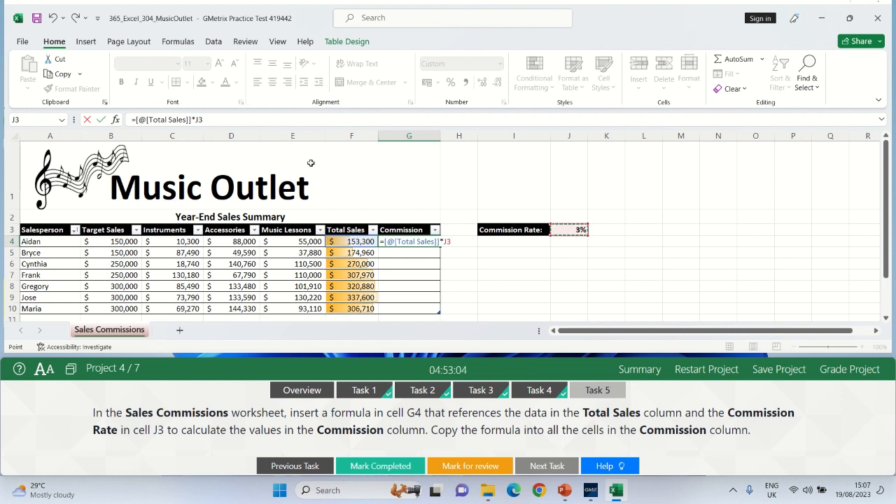
{"action": "left_click", "coordinate": [201, 119]}
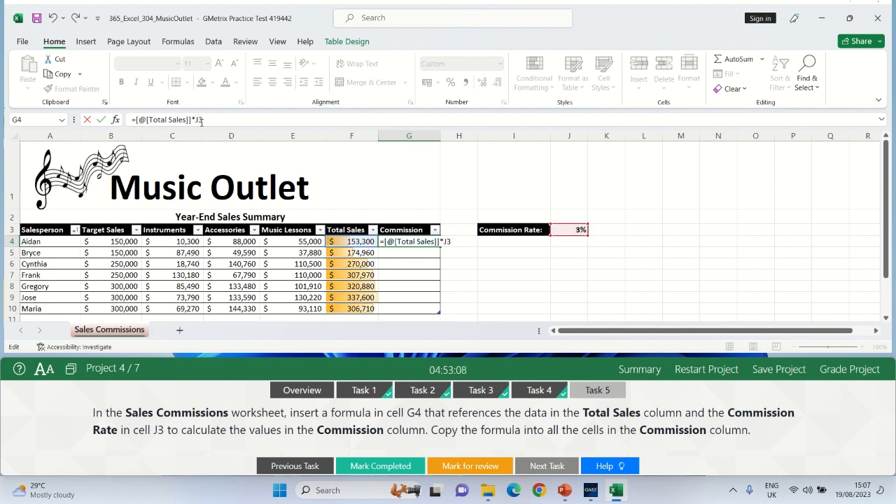
{"action": "type", "text": "$"}
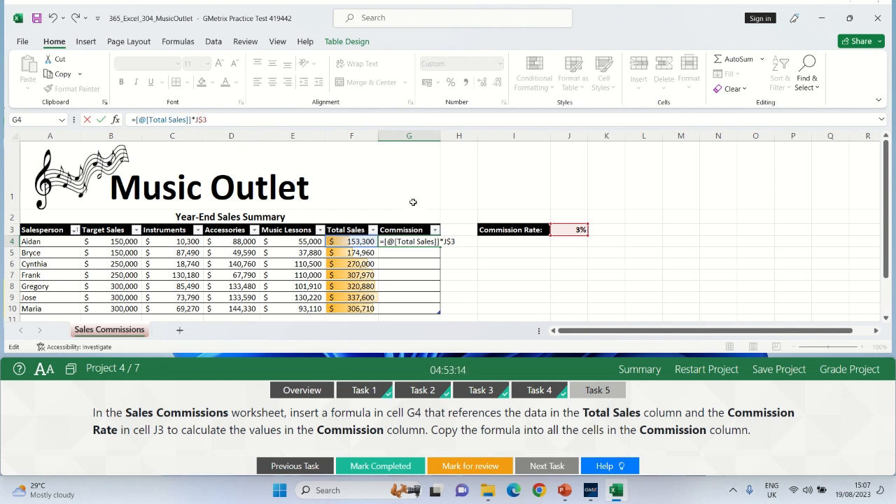
{"action": "key", "text": "Return"}
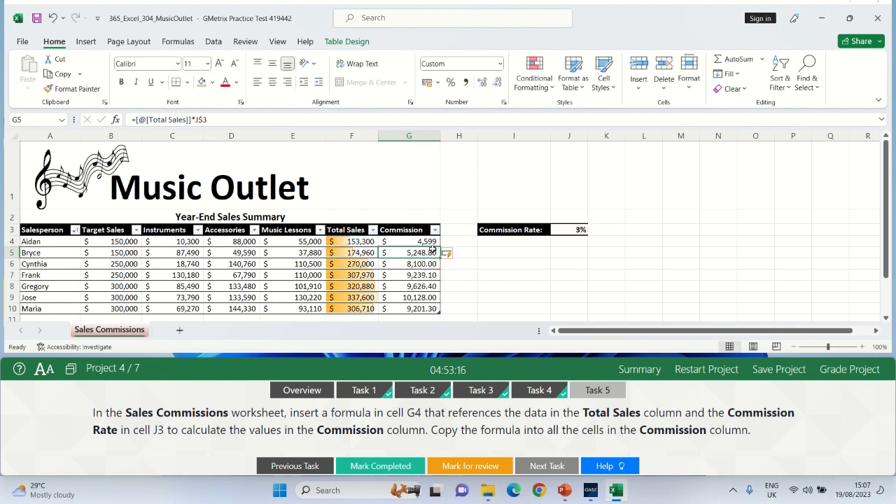
{"action": "left_click", "coordinate": [520, 288]}
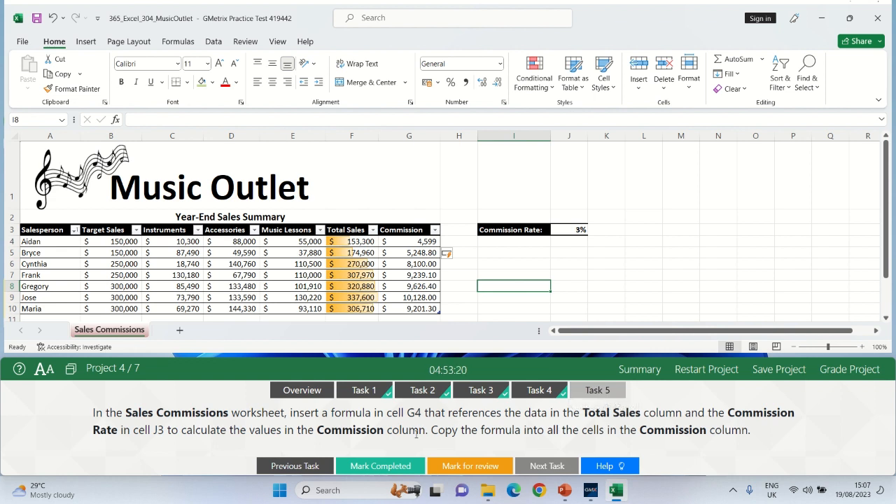
{"action": "left_click", "coordinate": [391, 463]}
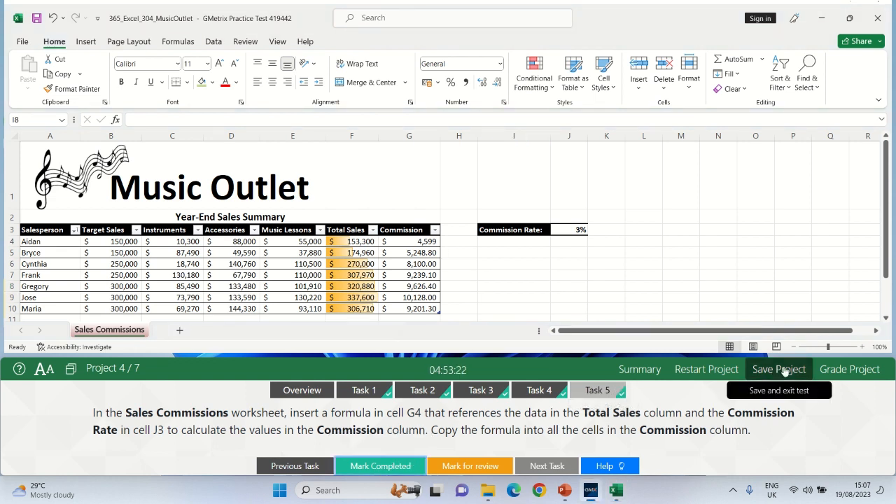
Submit the Music Outlet project for grading and open Task 1 of the Top Producers project.
{"action": "left_click", "coordinate": [827, 368]}
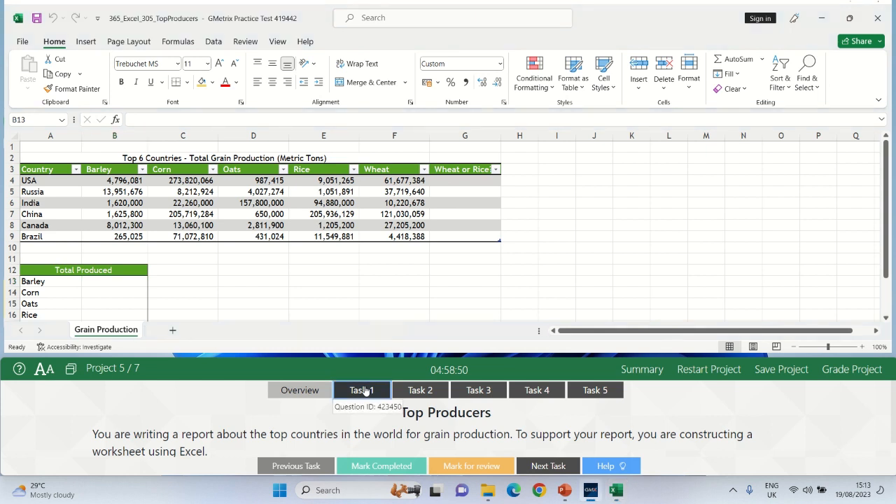
{"action": "left_click", "coordinate": [360, 390]}
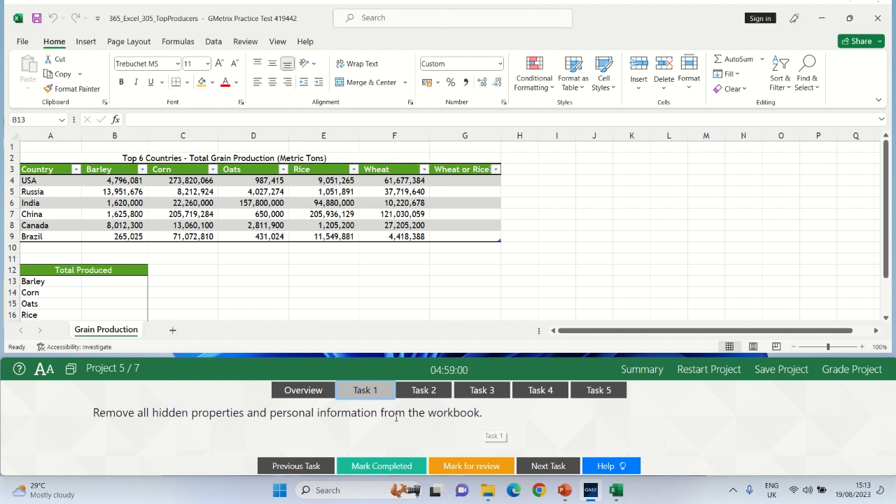
For Task 1, inspect the workbook with Document Inspector, remove all document properties and personal information, and mark the task completed.
{"action": "left_click", "coordinate": [21, 44]}
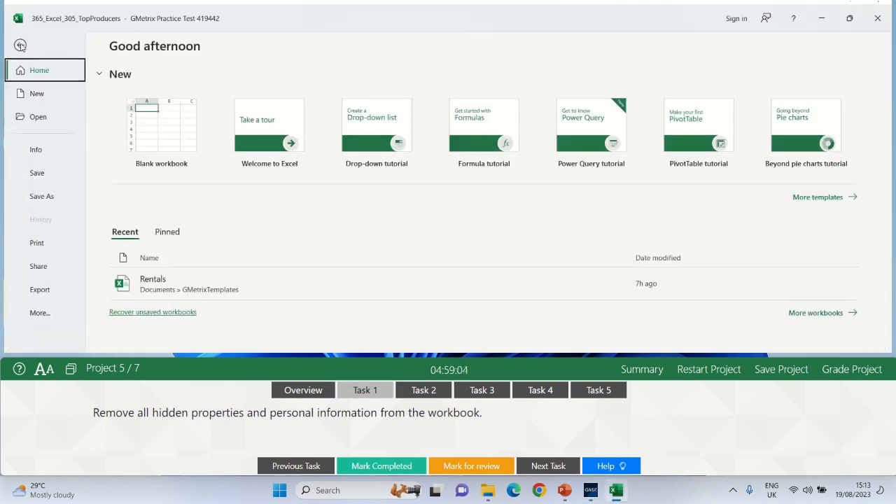
{"action": "left_click", "coordinate": [39, 154]}
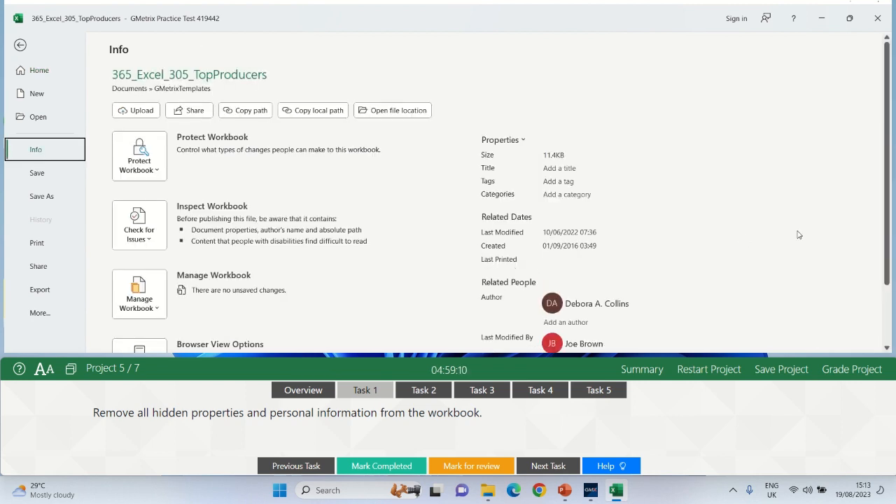
{"action": "scroll", "coordinate": [888, 244], "scroll_direction": "down", "scroll_amount": 1}
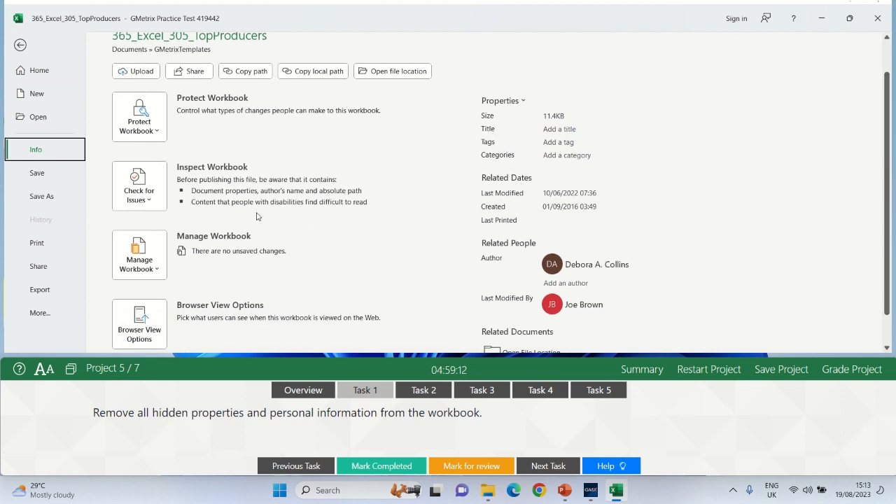
{"action": "left_click", "coordinate": [137, 197]}
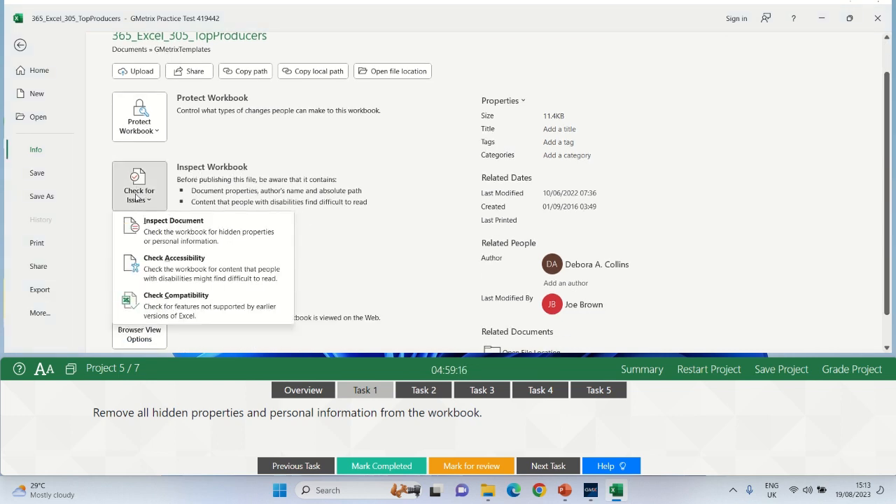
{"action": "left_click", "coordinate": [156, 238]}
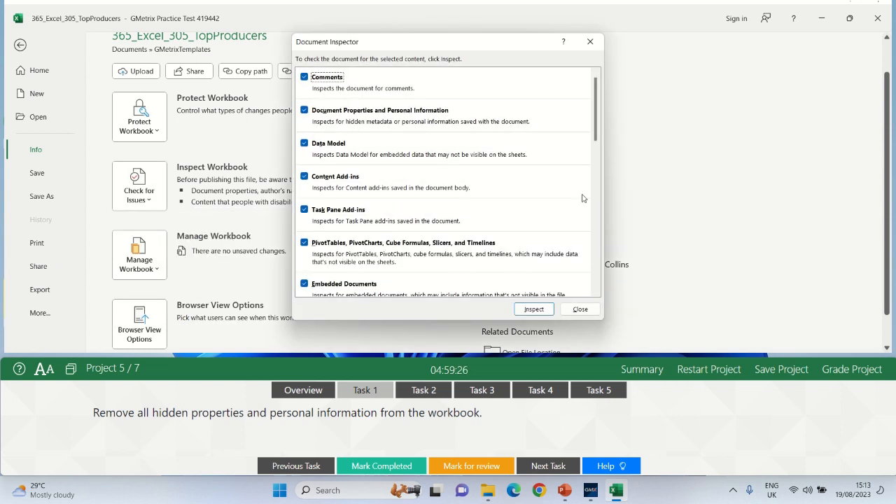
{"action": "left_click", "coordinate": [534, 309]}
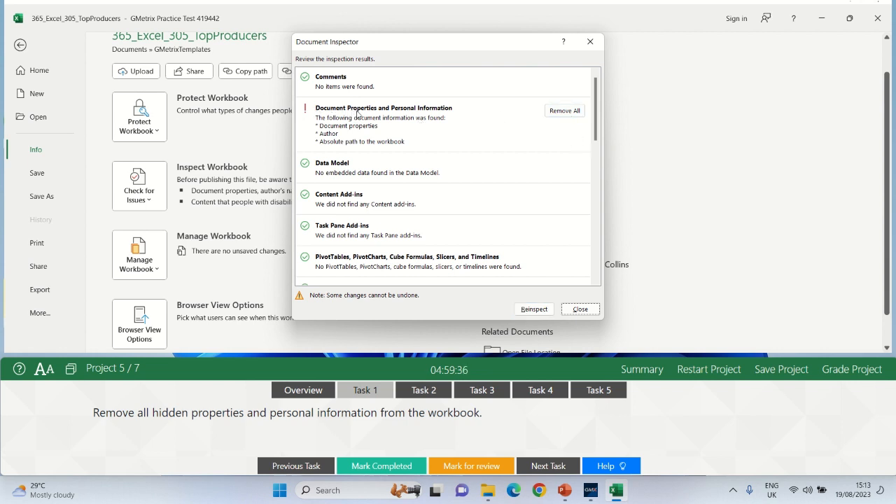
{"action": "left_click", "coordinate": [571, 112]}
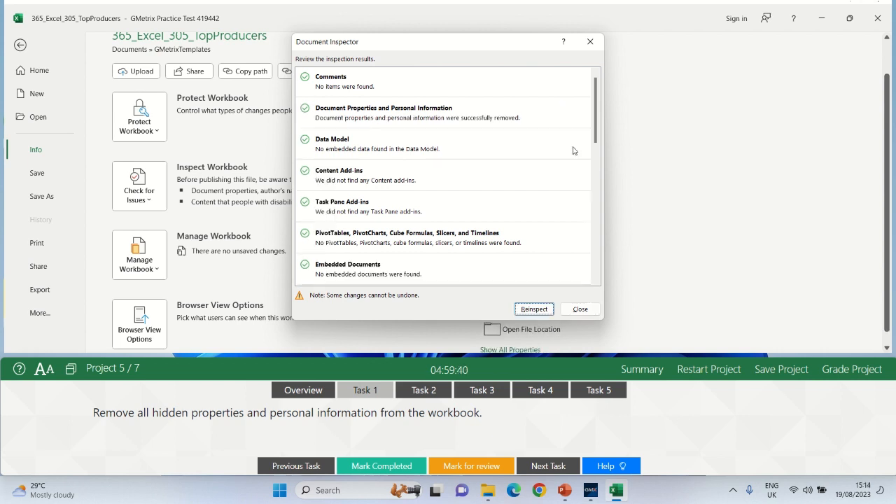
{"action": "left_click", "coordinate": [580, 310]}
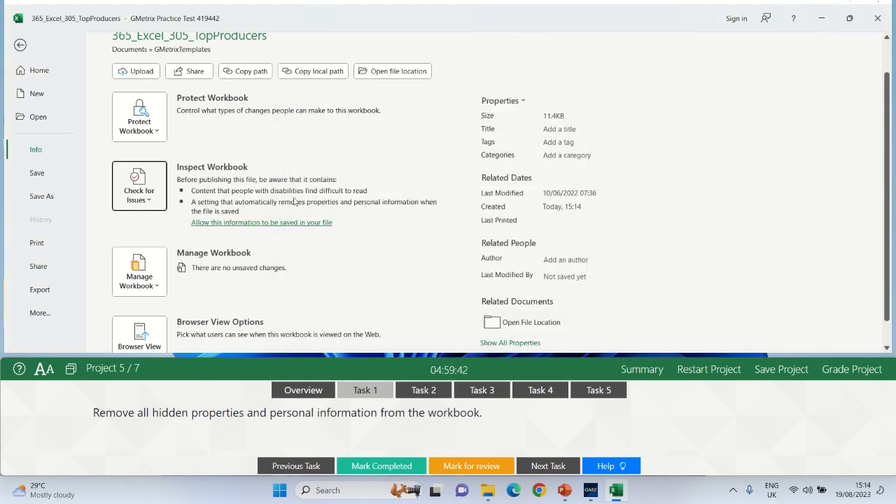
{"action": "left_click", "coordinate": [21, 46]}
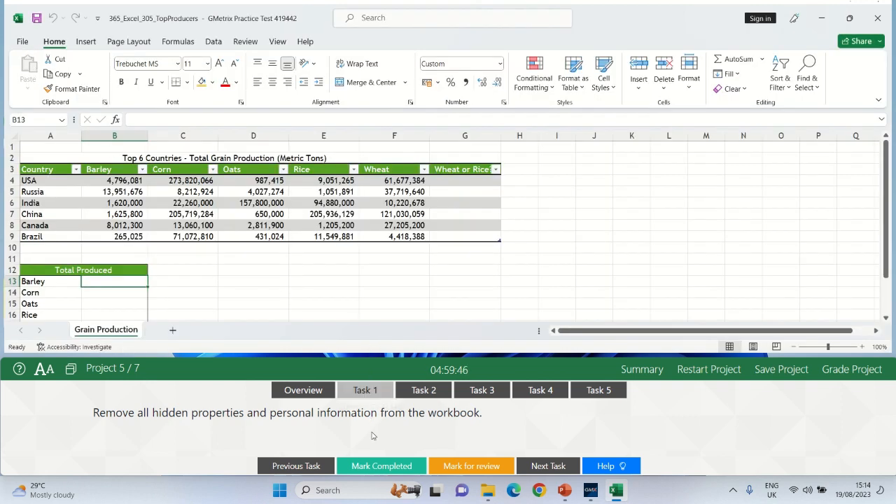
{"action": "left_click", "coordinate": [371, 466]}
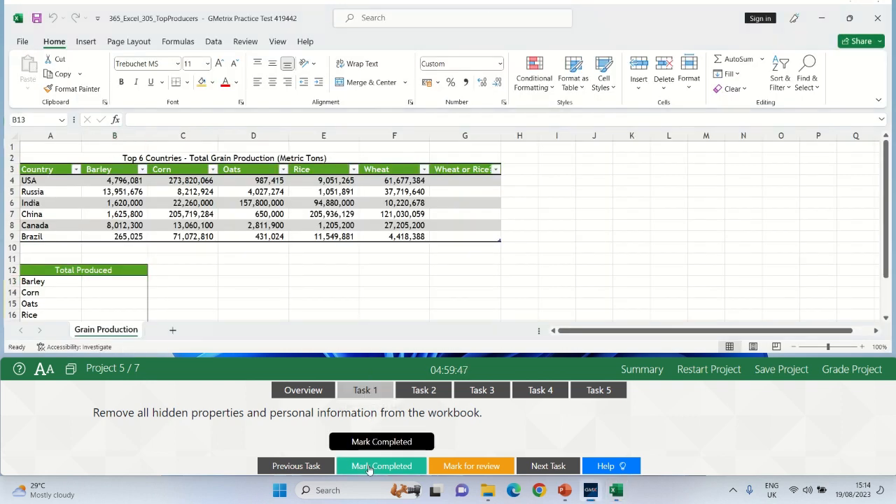
For Task 2, apply the Title cell style to cell A2 of the Grain Production worksheet and mark the task completed.
{"action": "left_click", "coordinate": [422, 393]}
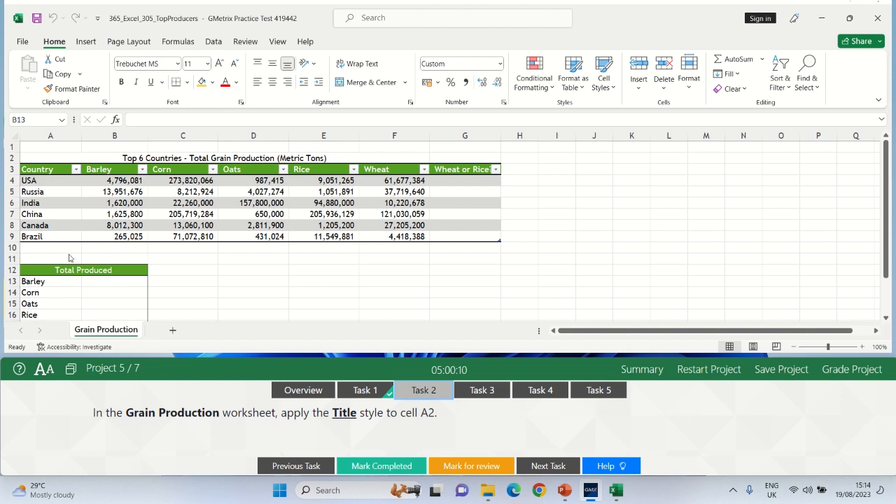
{"action": "left_click", "coordinate": [37, 157]}
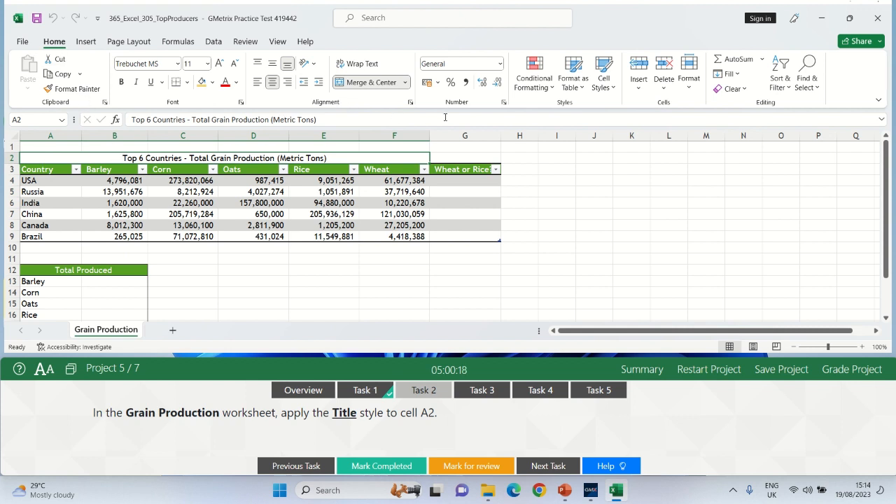
{"action": "left_click", "coordinate": [601, 92]}
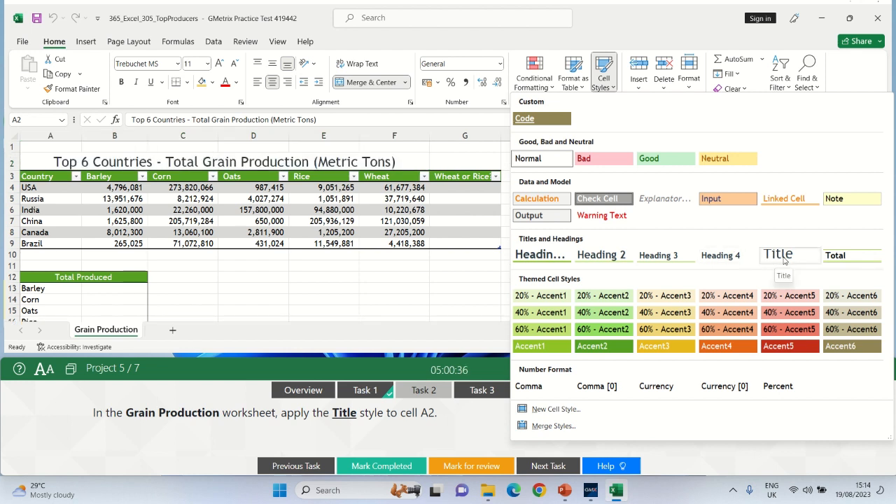
{"action": "left_click", "coordinate": [782, 259]}
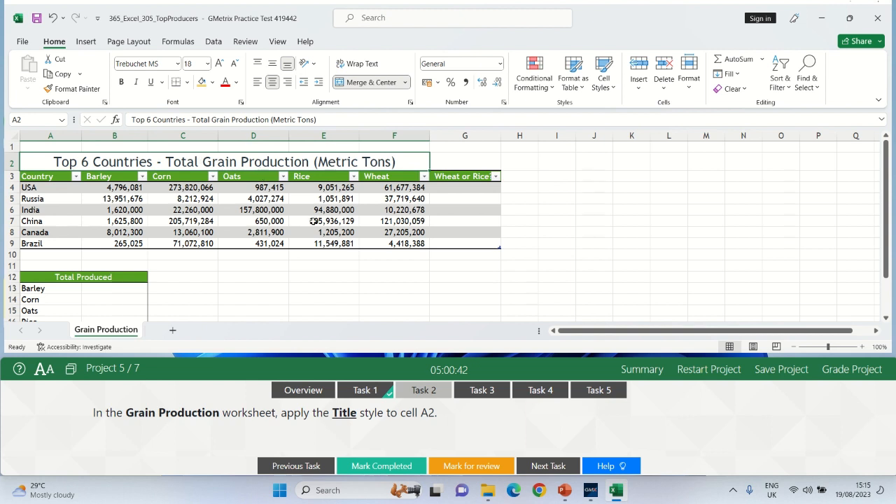
{"action": "left_click", "coordinate": [350, 468]}
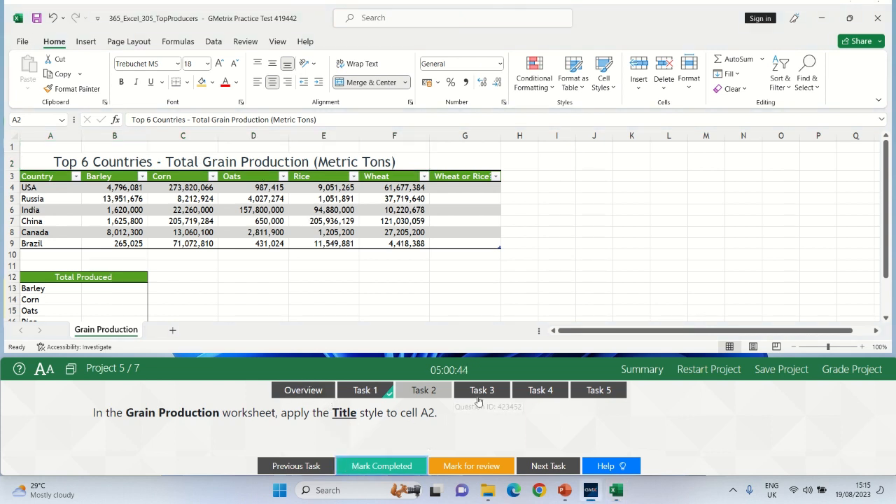
For Task 3, turn off Banded Rows for the grain production table and mark the task completed.
{"action": "left_click", "coordinate": [481, 392]}
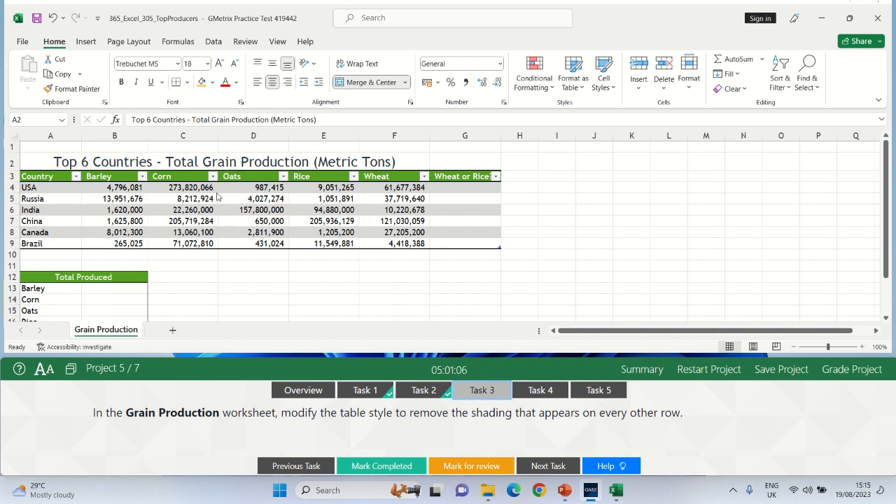
{"action": "left_click", "coordinate": [238, 199]}
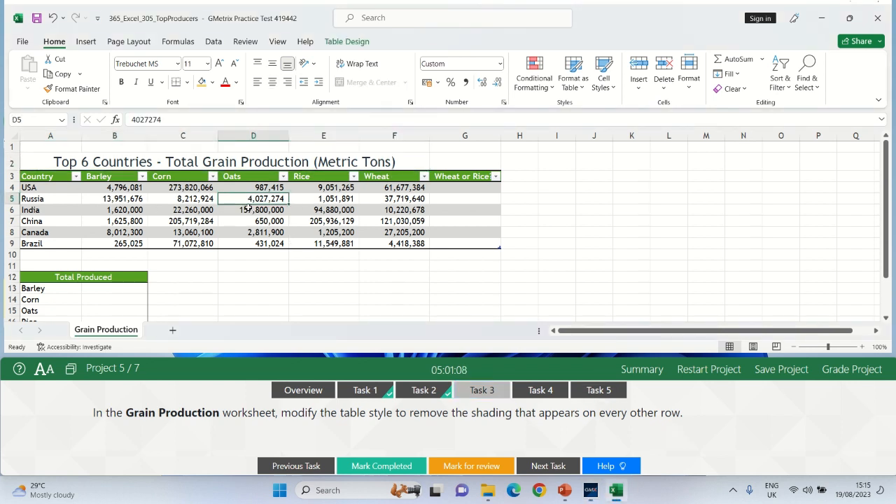
{"action": "left_click", "coordinate": [346, 42]}
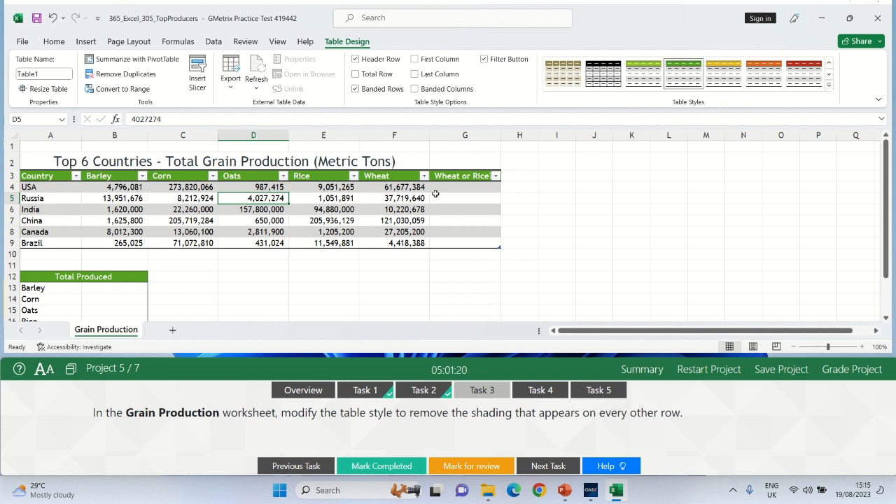
{"action": "left_click", "coordinate": [355, 88]}
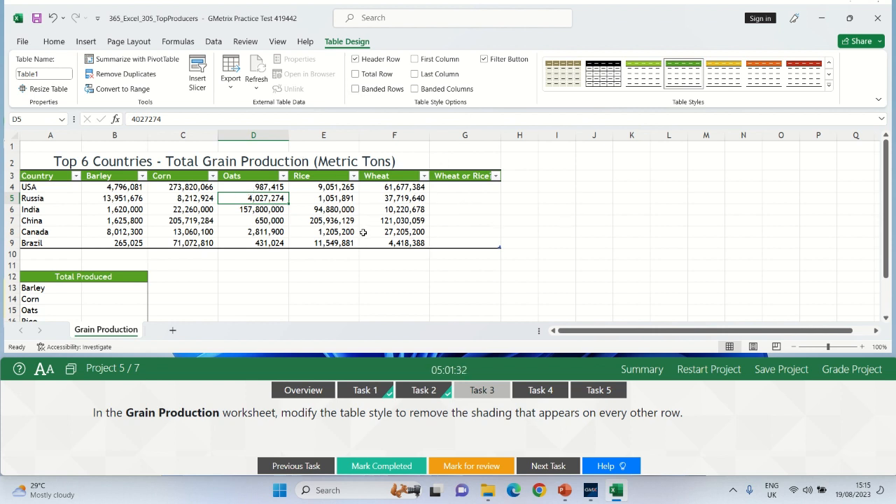
{"action": "left_click", "coordinate": [396, 466]}
{"action": "left_click", "coordinate": [540, 393]}
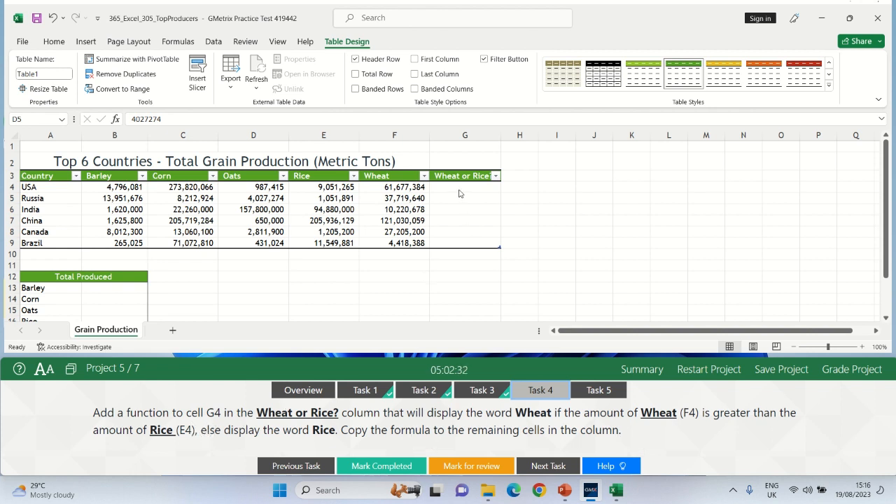
{"action": "key", "text": "F2"}
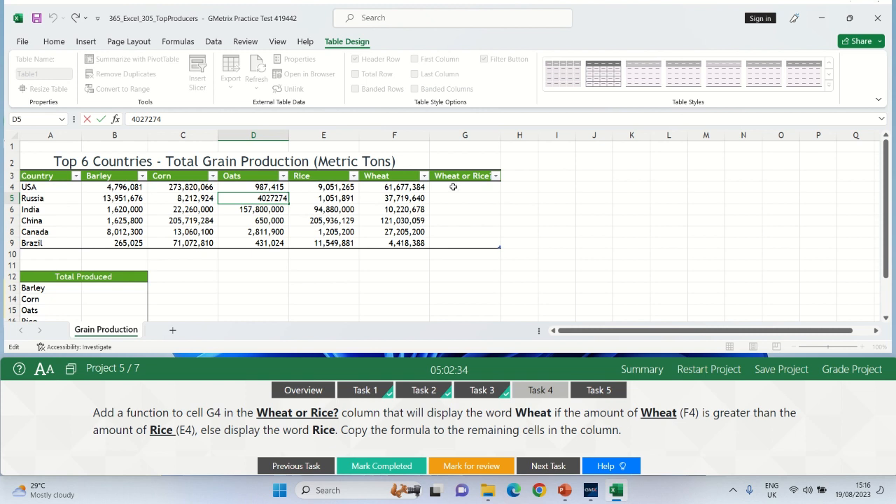
{"action": "left_click", "coordinate": [452, 187]}
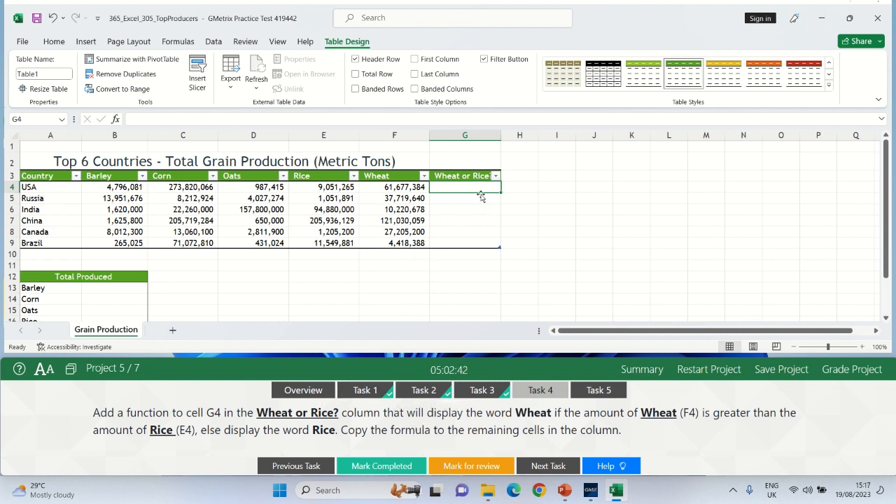
{"action": "type", "text": "="}
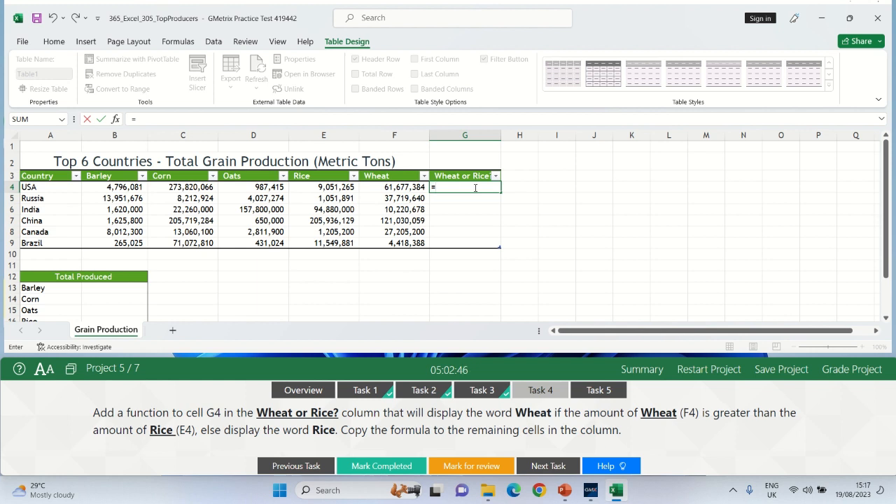
{"action": "type", "text": "IF"}
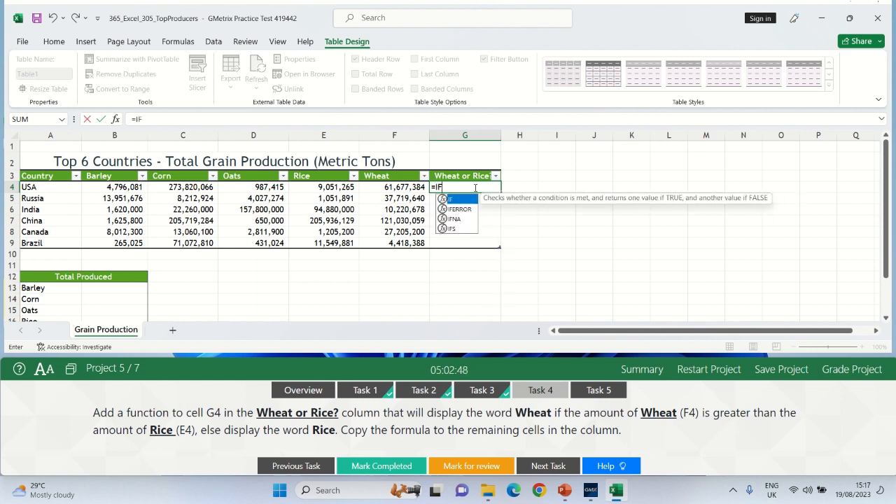
{"action": "double_click", "coordinate": [452, 200]}
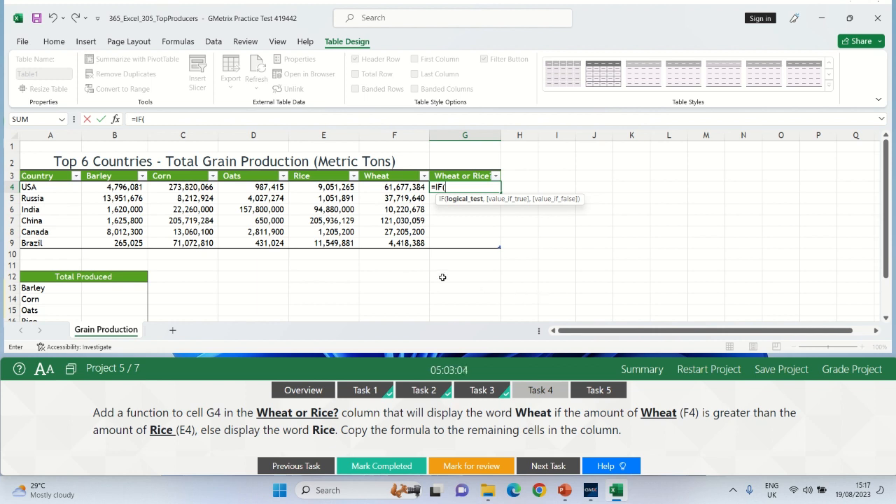
{"action": "left_click", "coordinate": [393, 188]}
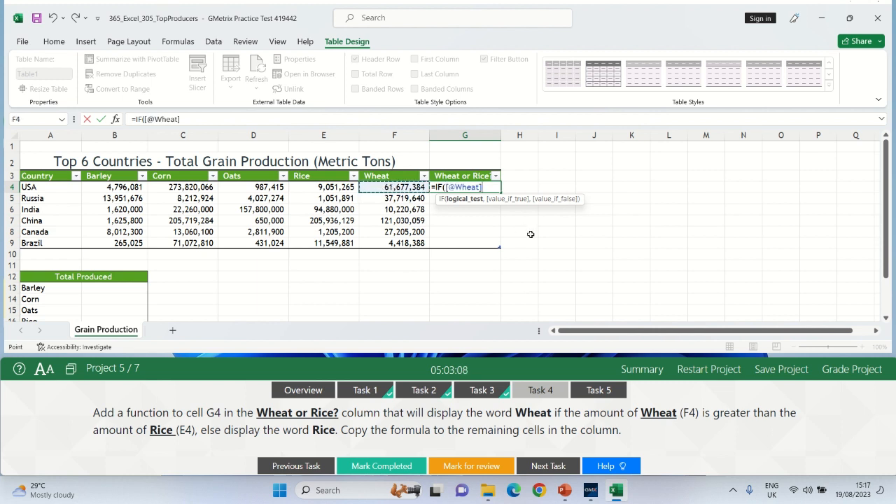
{"action": "type", "text": ">"}
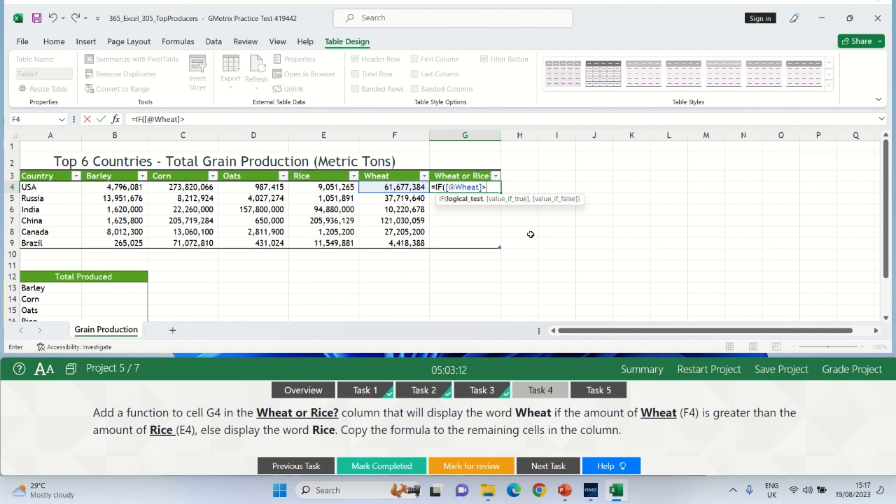
{"action": "left_click", "coordinate": [317, 187]}
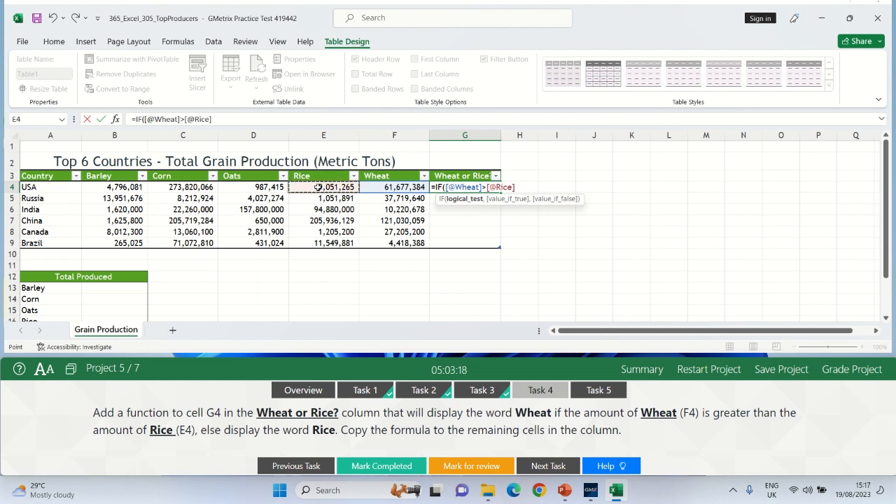
{"action": "type", "text": ",\"w"}
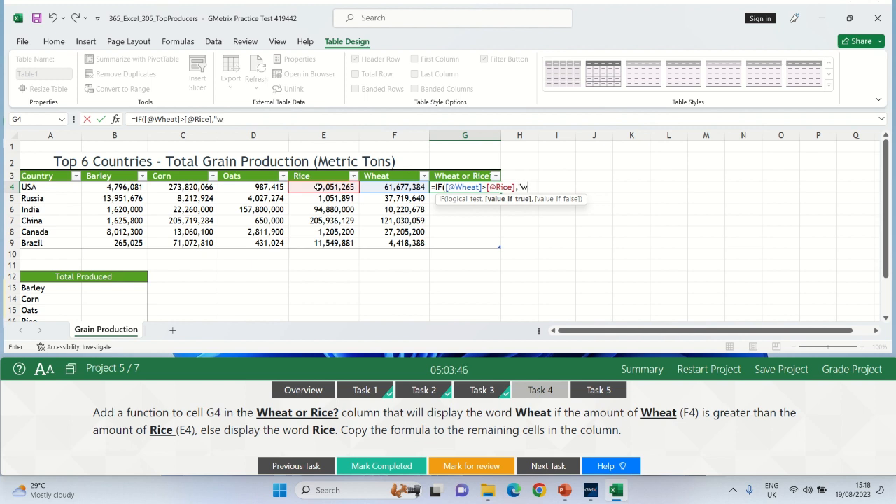
{"action": "type", "text": "Wheat\","}
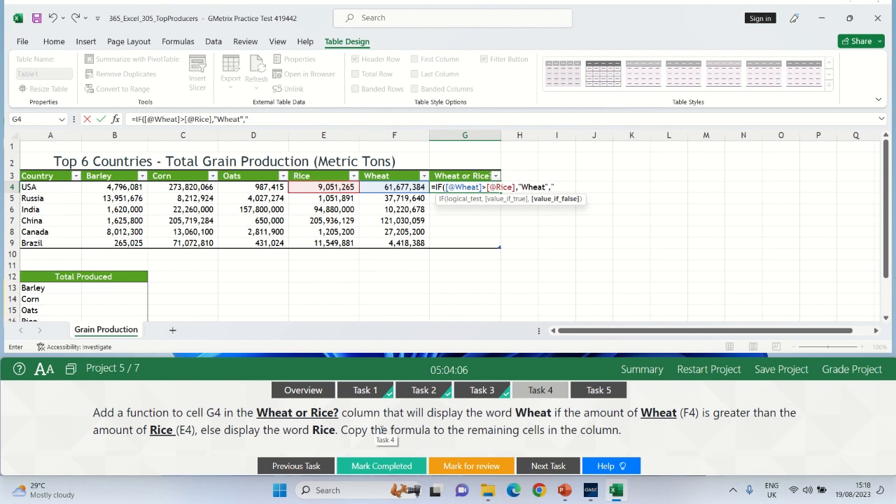
{"action": "type", "text": "Rice\")"}
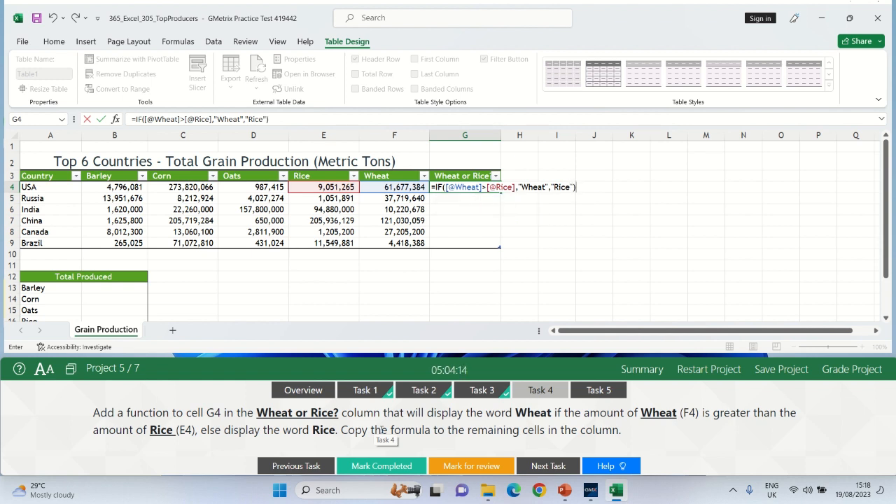
{"action": "key", "text": "Return"}
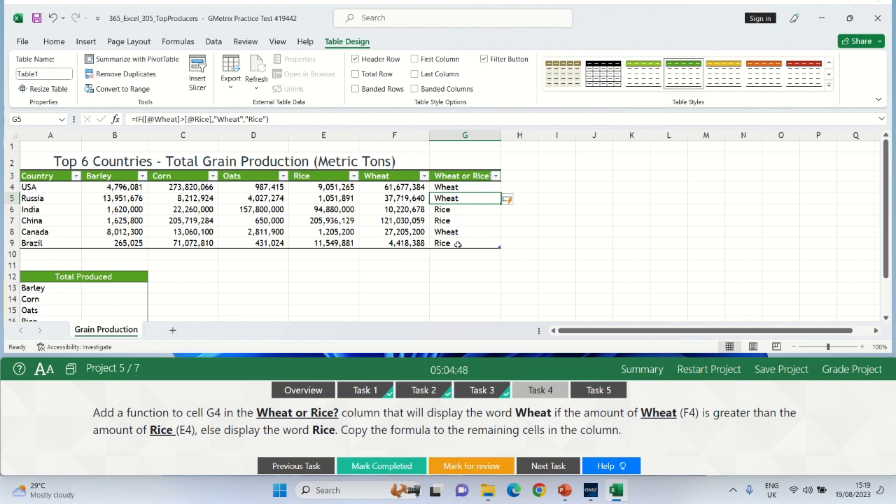
{"action": "left_click", "coordinate": [543, 247]}
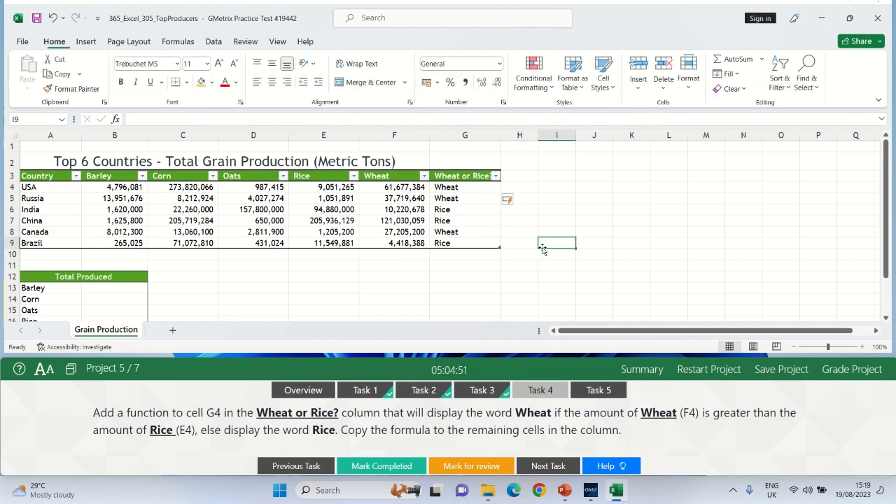
Mark Task 4 completed and, for Task 5, enter the formula =SUM(Barley) in cell B13.
{"action": "left_click", "coordinate": [384, 462]}
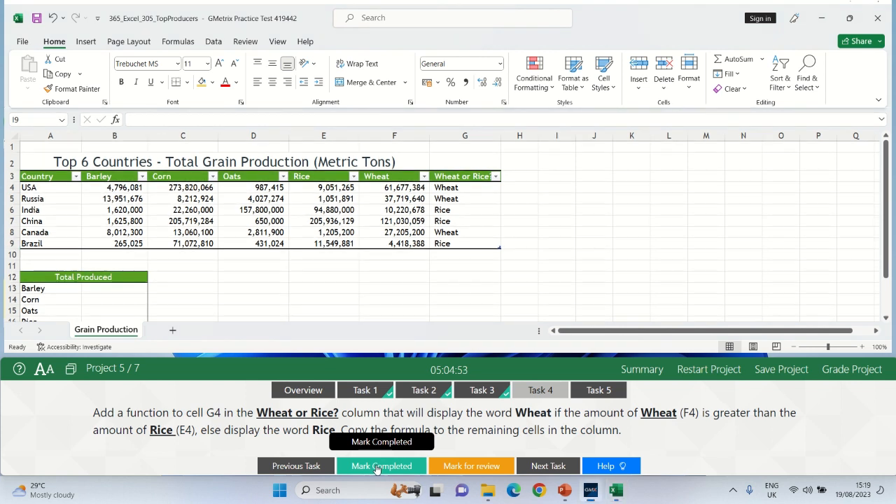
{"action": "left_click", "coordinate": [593, 393]}
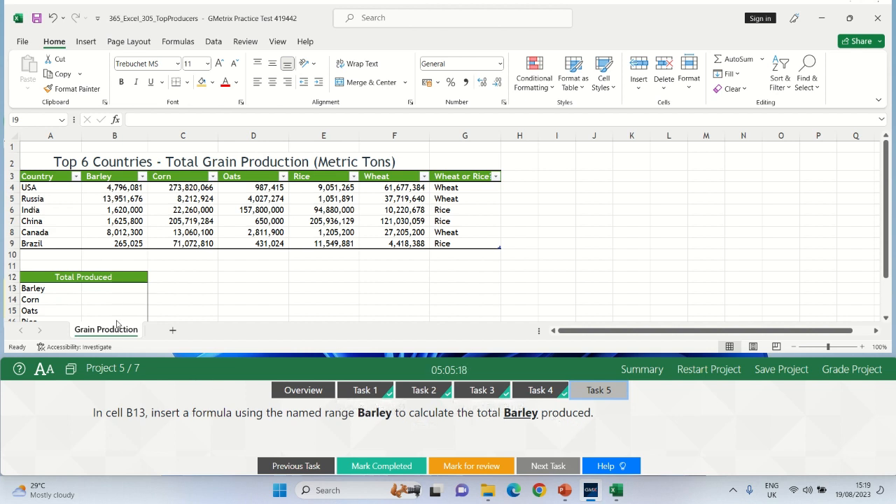
{"action": "left_click", "coordinate": [93, 289]}
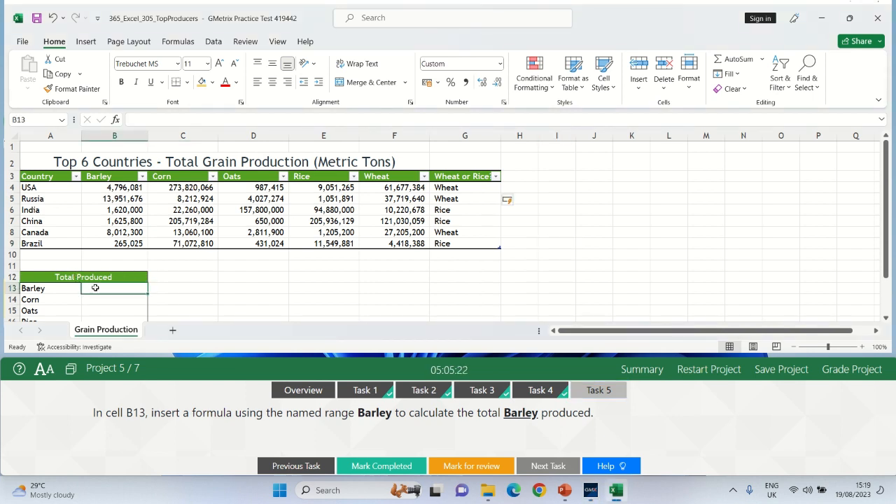
{"action": "type", "text": "="}
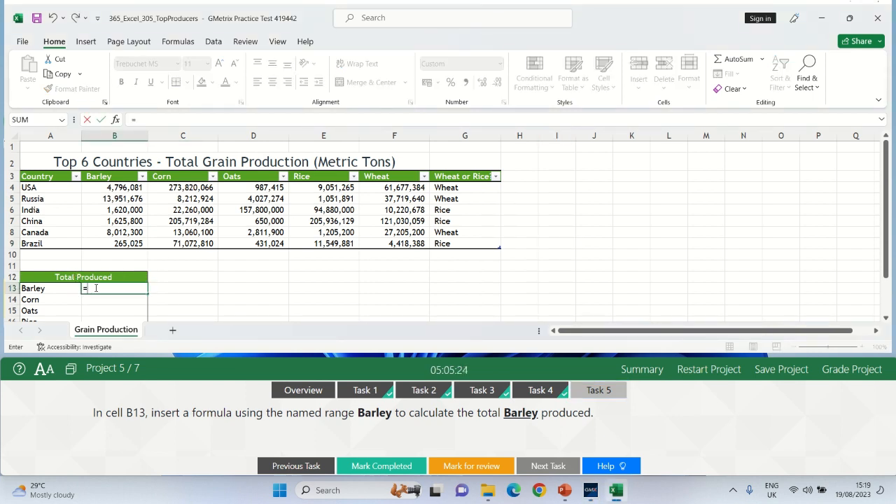
{"action": "type", "text": "Su"}
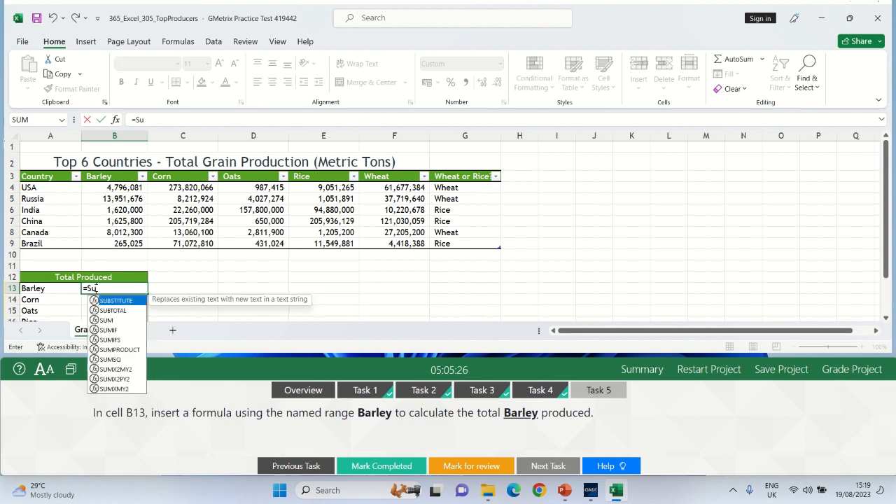
{"action": "key", "text": "BackSpace"}
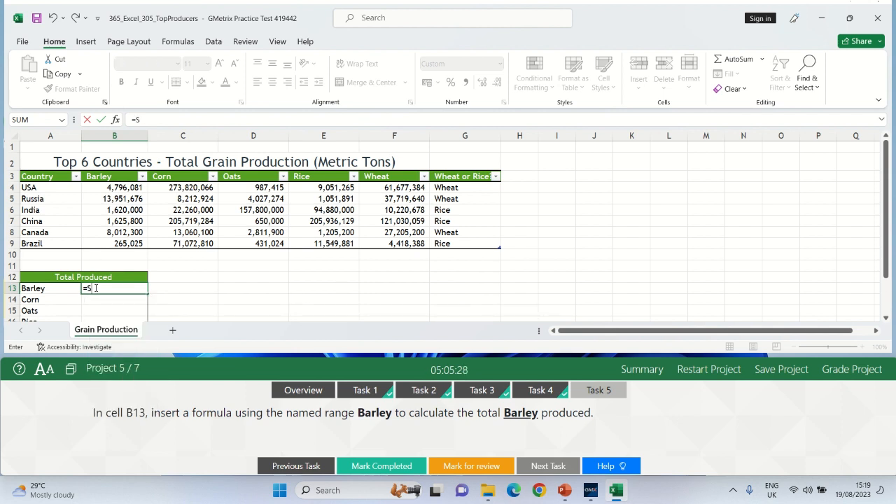
{"action": "type", "text": "UM"}
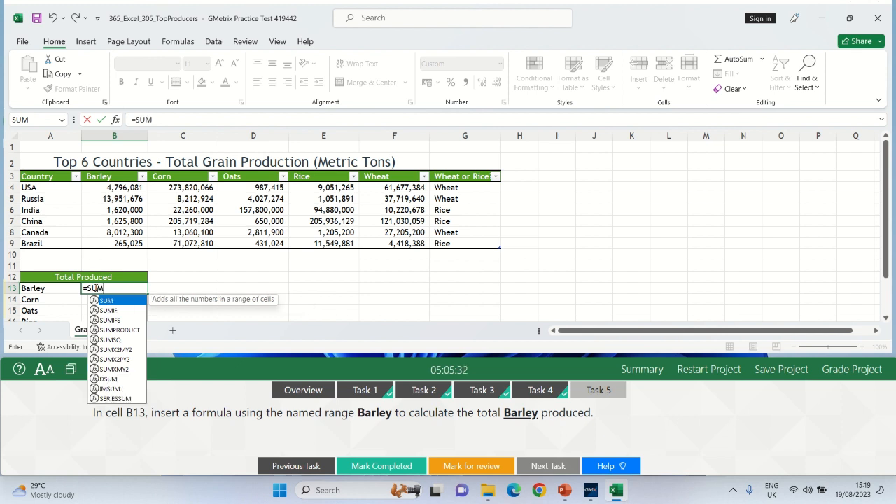
{"action": "type", "text": "("}
{"action": "left_click", "coordinate": [100, 300]}
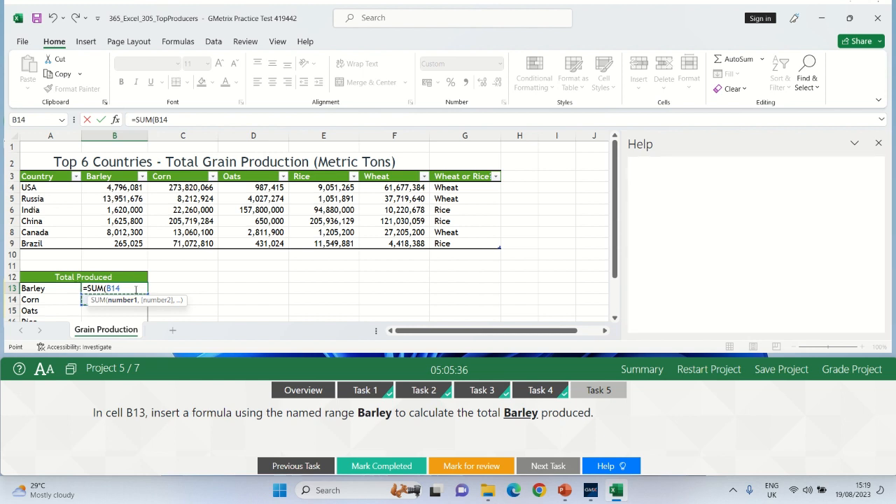
{"action": "key", "text": "BackSpace"}
{"action": "key", "text": "BackSpace"}
{"action": "key", "text": "BackSpace"}
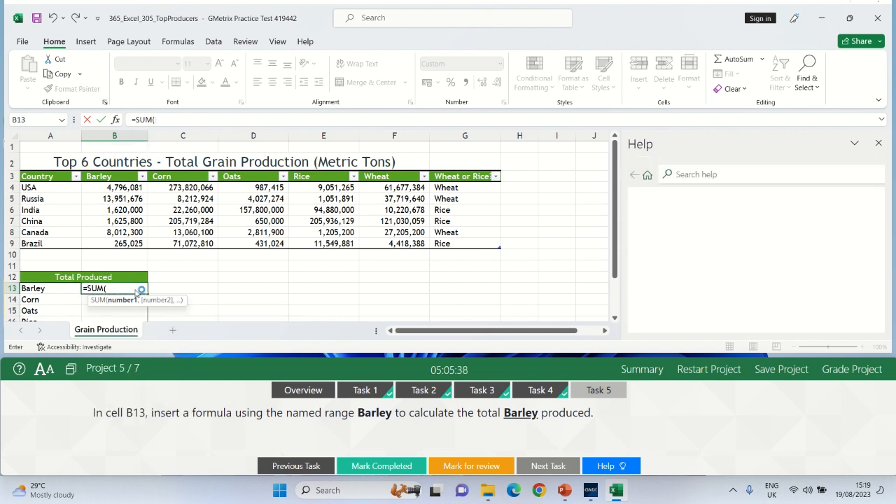
{"action": "type", "text": "BA"}
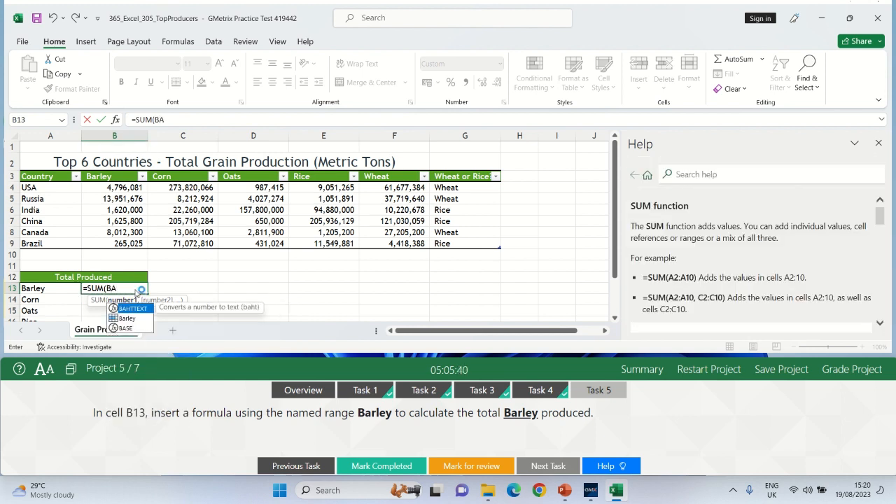
{"action": "left_click", "coordinate": [123, 319]}
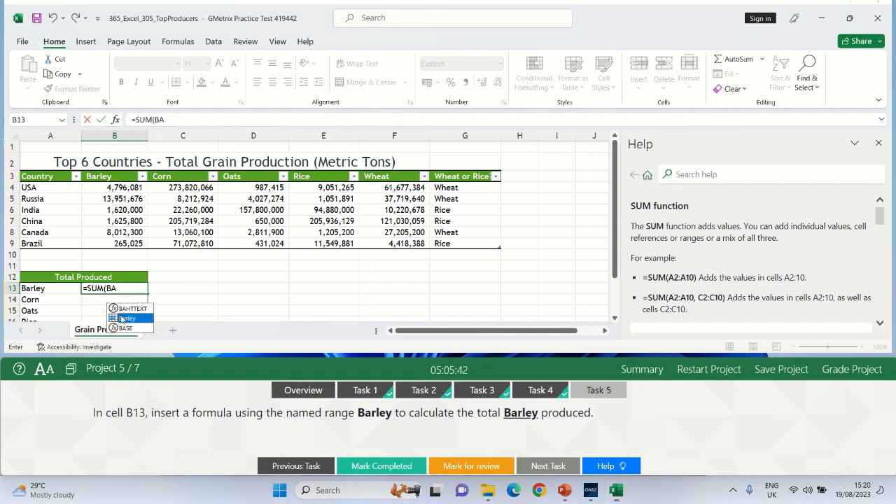
{"action": "double_click", "coordinate": [123, 319]}
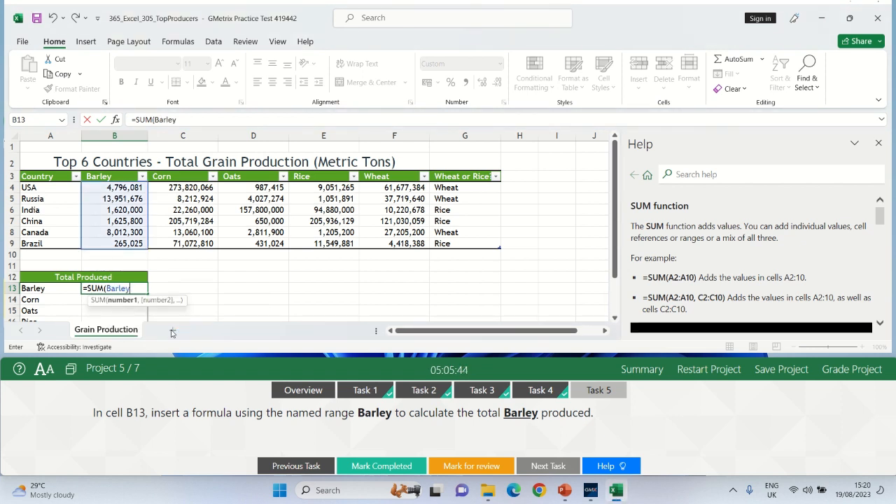
{"action": "type", "text": ")"}
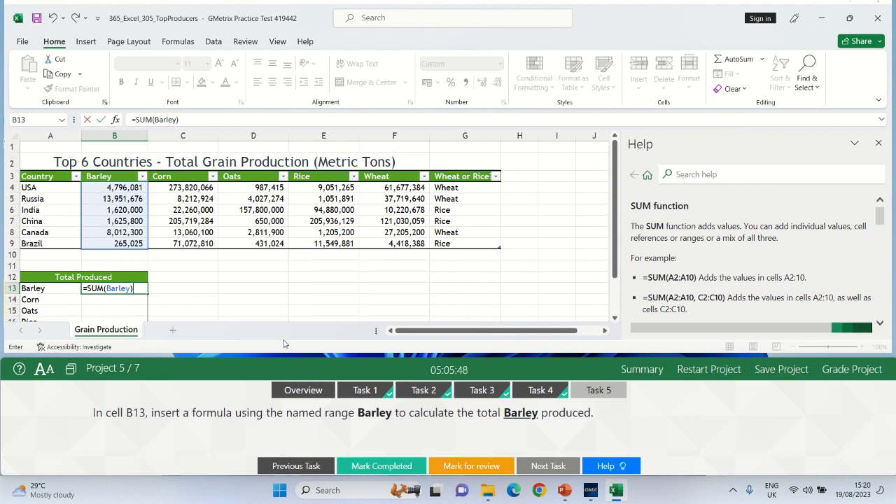
{"action": "key", "text": "Return"}
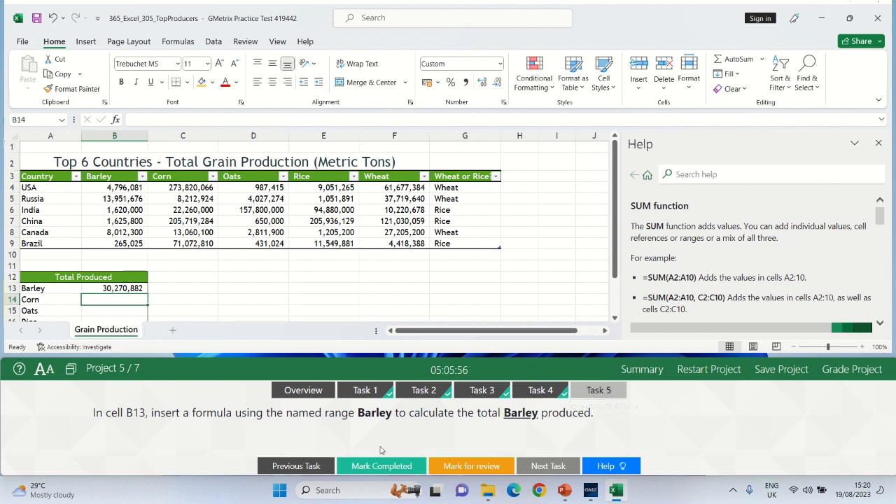
Mark Task 5 completed and grade the Top Producers project after closing the SUM function help.
{"action": "left_click", "coordinate": [362, 466]}
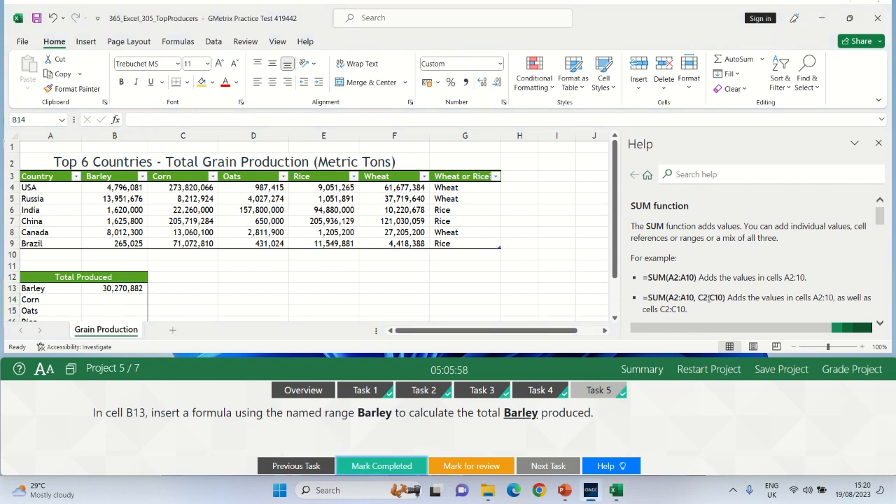
{"action": "left_click", "coordinate": [878, 146]}
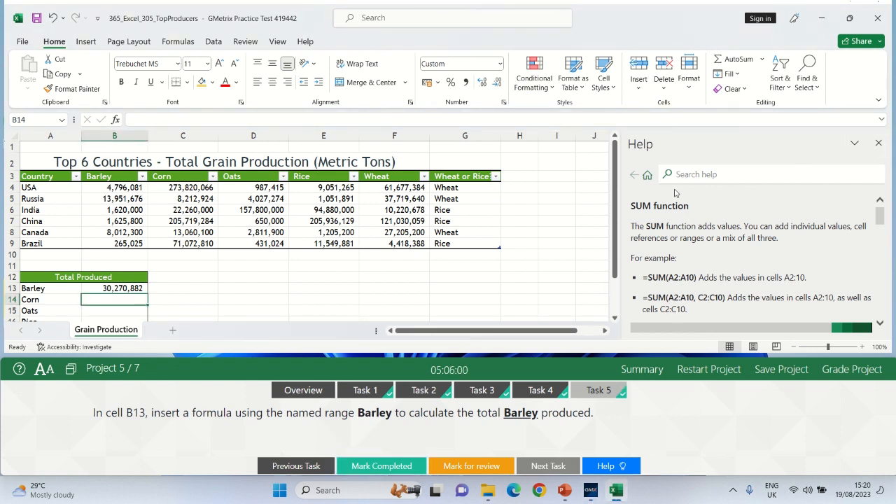
{"action": "left_click", "coordinate": [878, 145]}
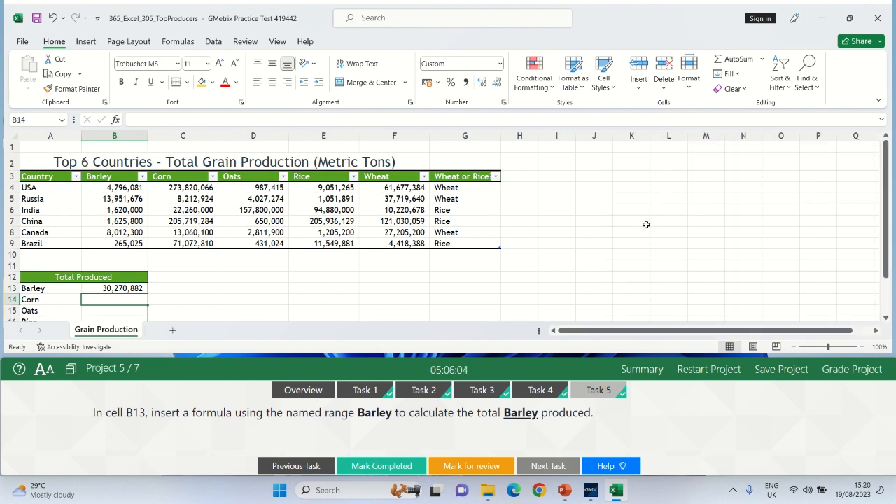
{"action": "left_click", "coordinate": [851, 369]}
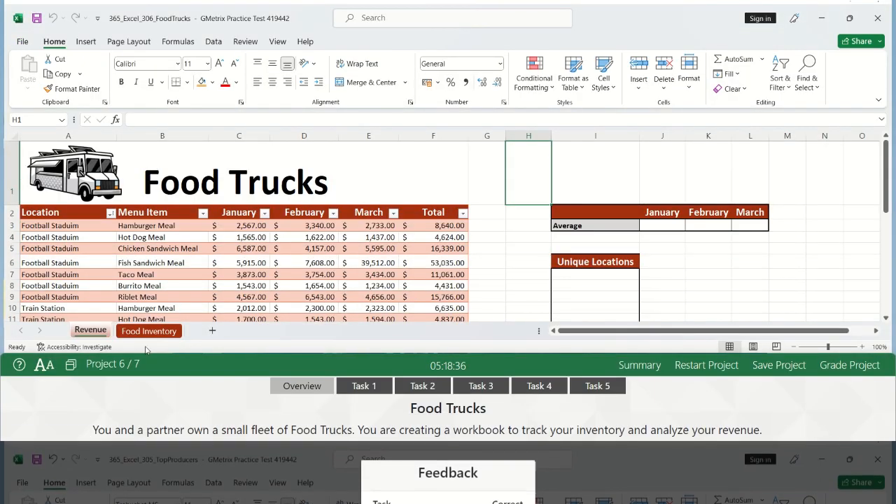
For Task 1 of Food Trucks, apply Dark Red, Table Style Medium 16 to the Food Inventory worksheet's table and mark the task completed.
{"action": "left_click", "coordinate": [344, 385]}
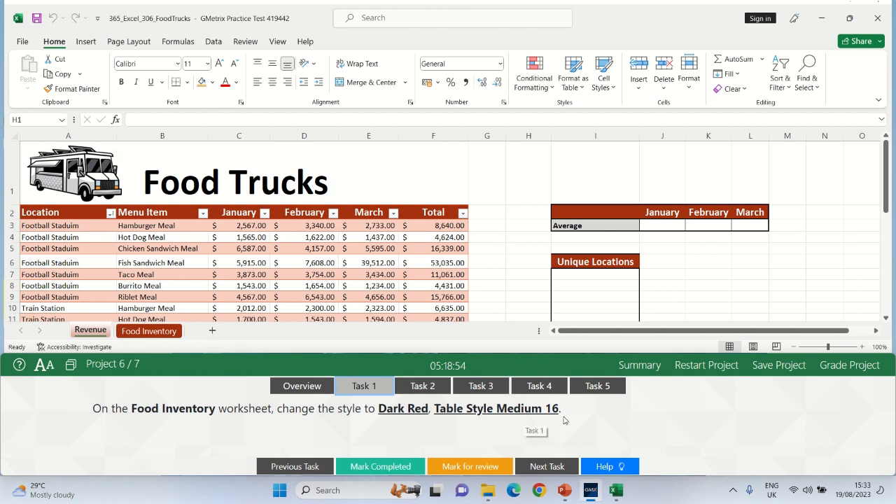
{"action": "left_click", "coordinate": [159, 336]}
{"action": "left_click", "coordinate": [160, 335]}
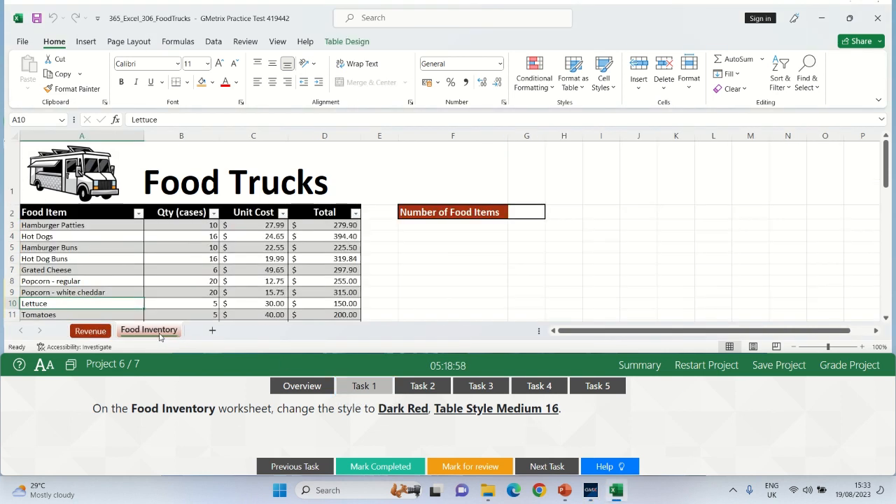
{"action": "left_click", "coordinate": [116, 248]}
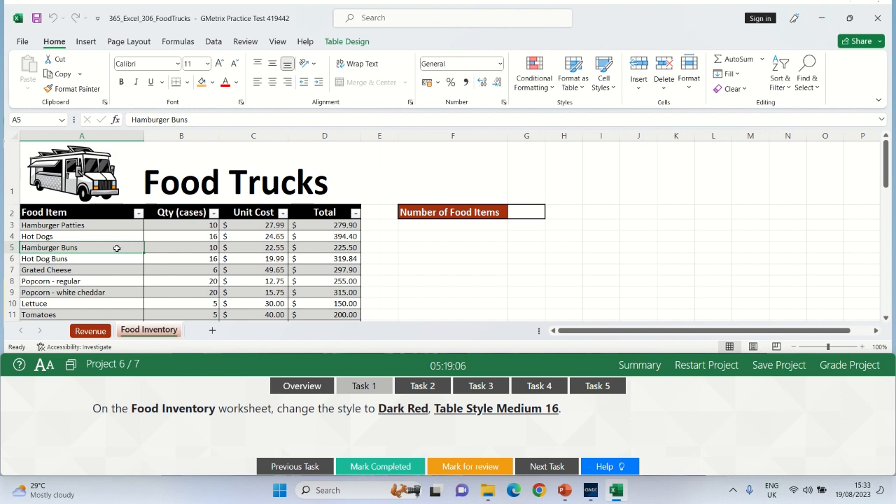
{"action": "left_click", "coordinate": [173, 249]}
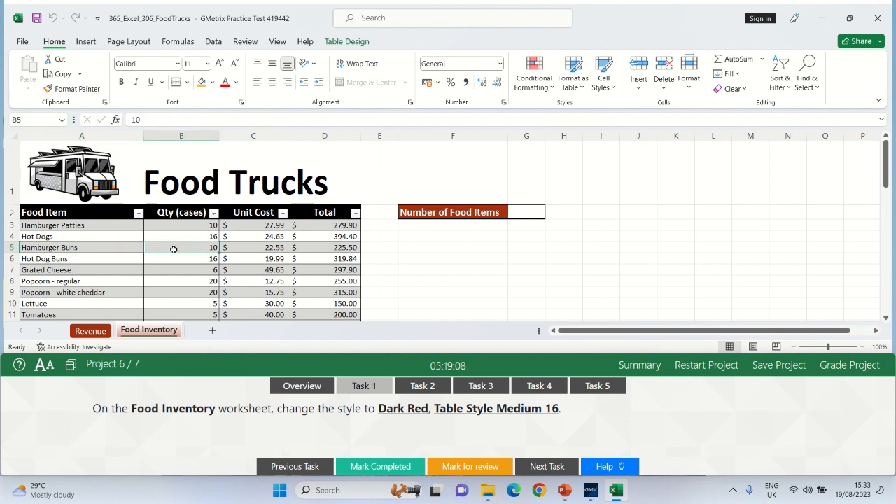
{"action": "left_click", "coordinate": [353, 43]}
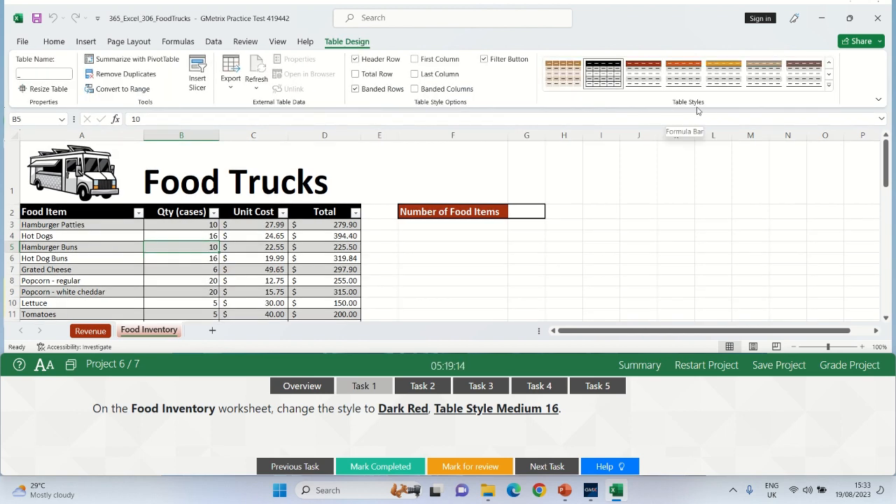
{"action": "left_click", "coordinate": [829, 85]}
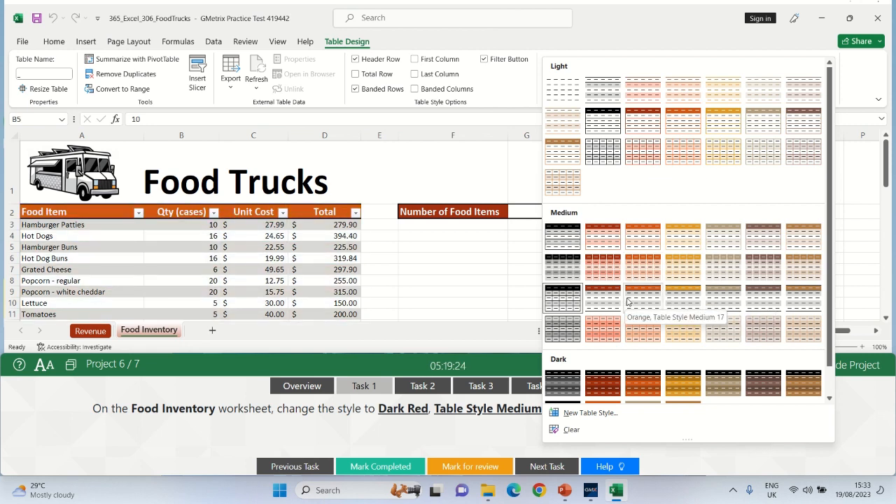
{"action": "left_click", "coordinate": [517, 432]}
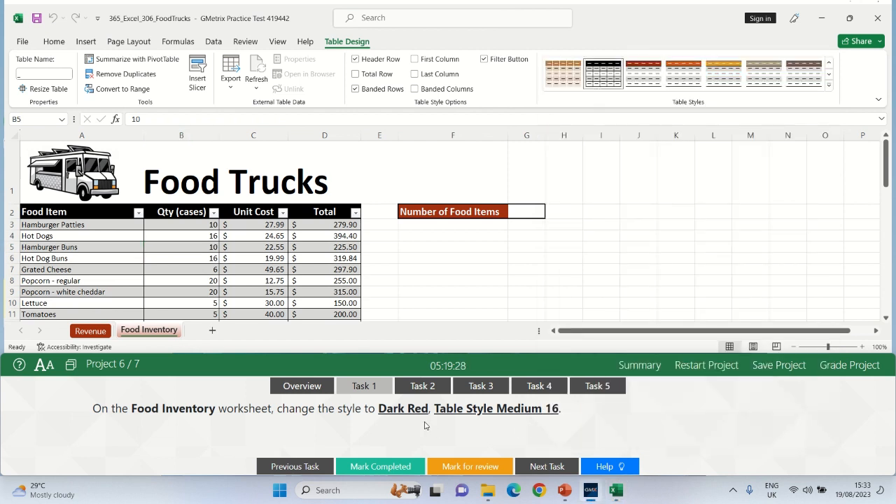
{"action": "left_click", "coordinate": [830, 90]}
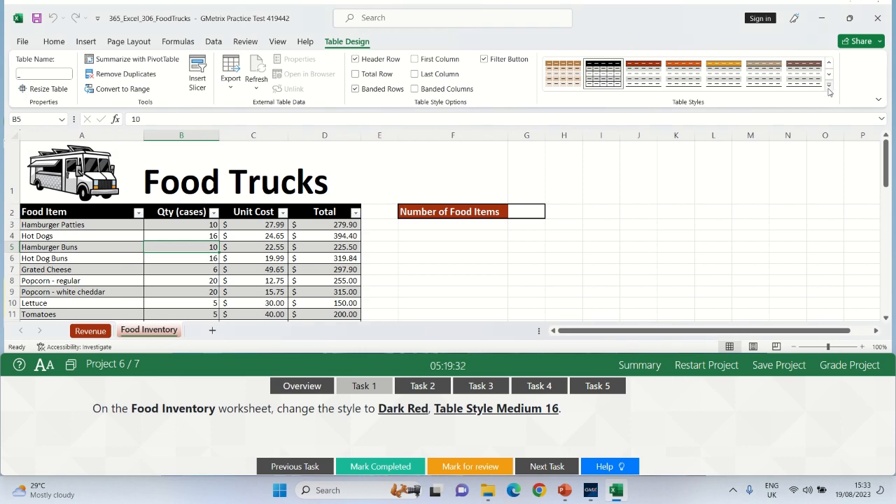
{"action": "left_click", "coordinate": [828, 87]}
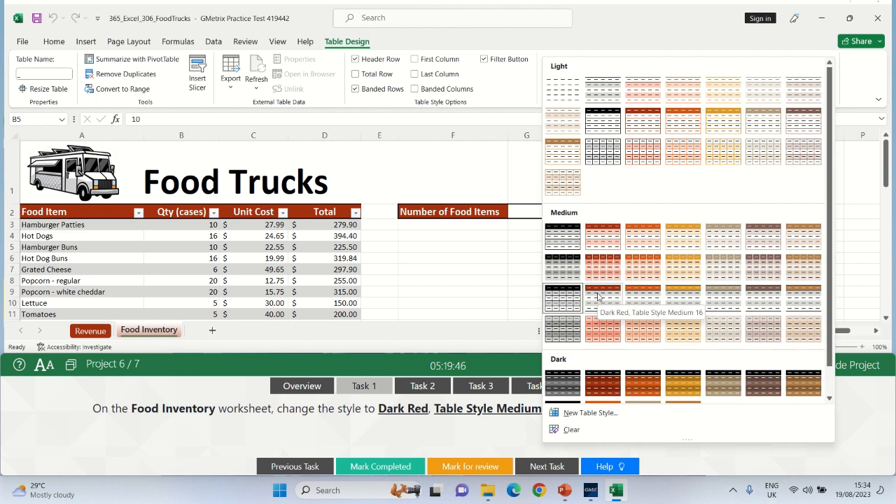
{"action": "left_click", "coordinate": [597, 297]}
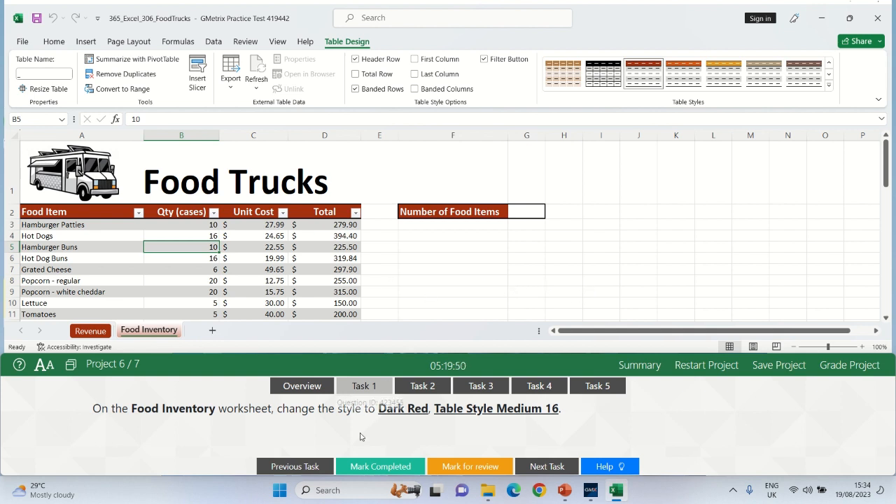
{"action": "left_click", "coordinate": [369, 464]}
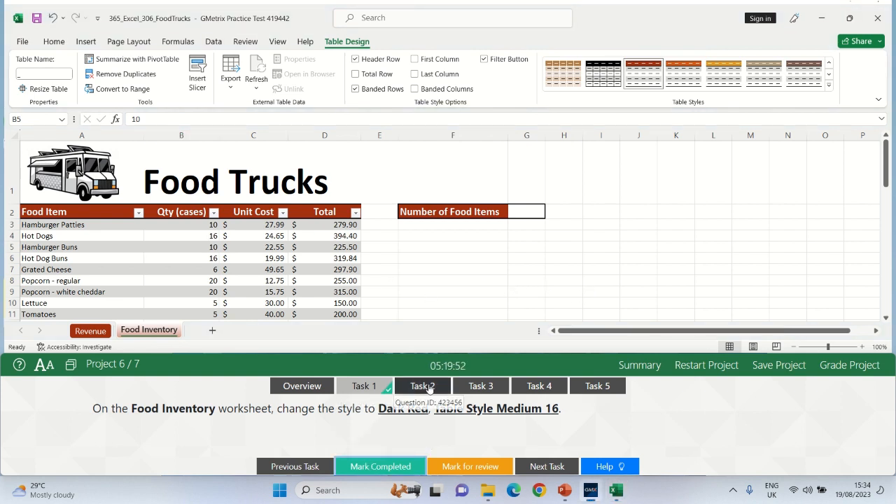
For Task 2, enter the formula =COUNTA(_[Food Item]) in cell G2 of the Food Inventory worksheet and mark the task completed.
{"action": "left_click", "coordinate": [429, 387]}
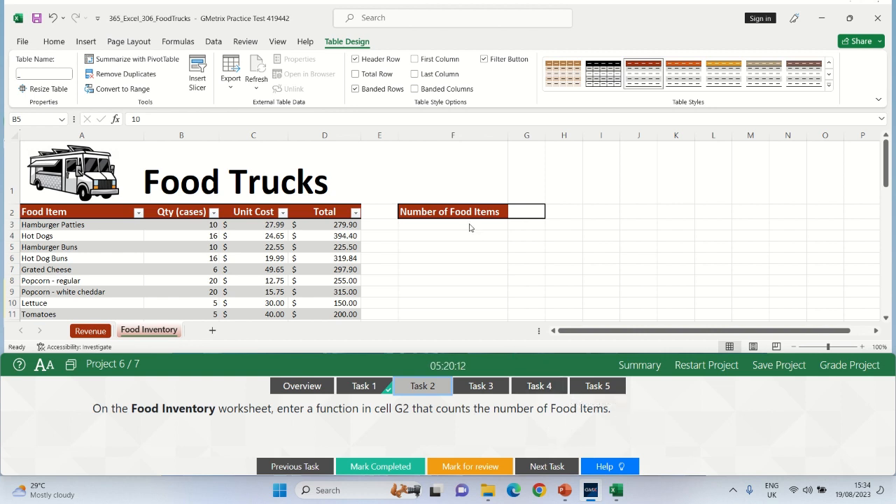
{"action": "key", "text": "F2"}
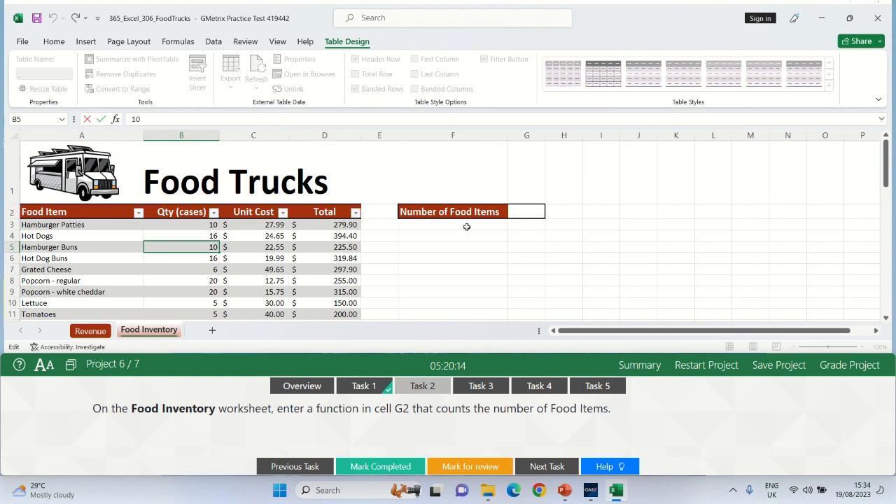
{"action": "left_click", "coordinate": [527, 212]}
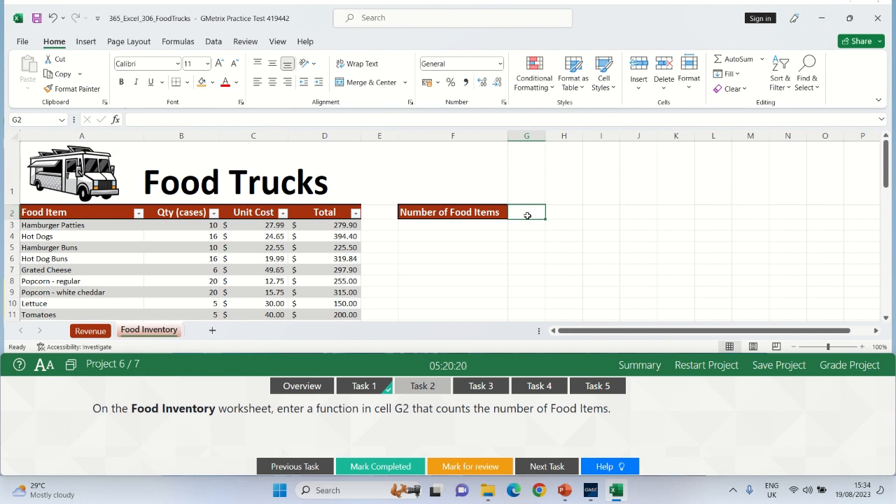
{"action": "type", "text": "=CO"}
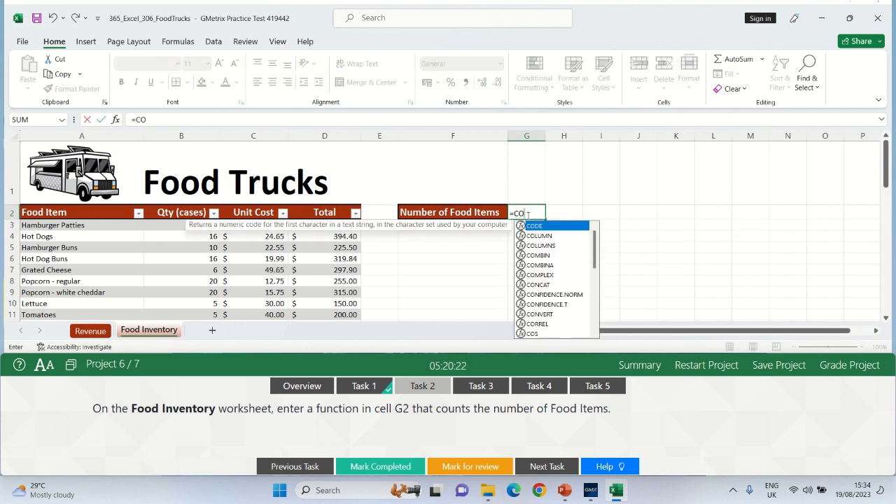
{"action": "type", "text": "UNTA"}
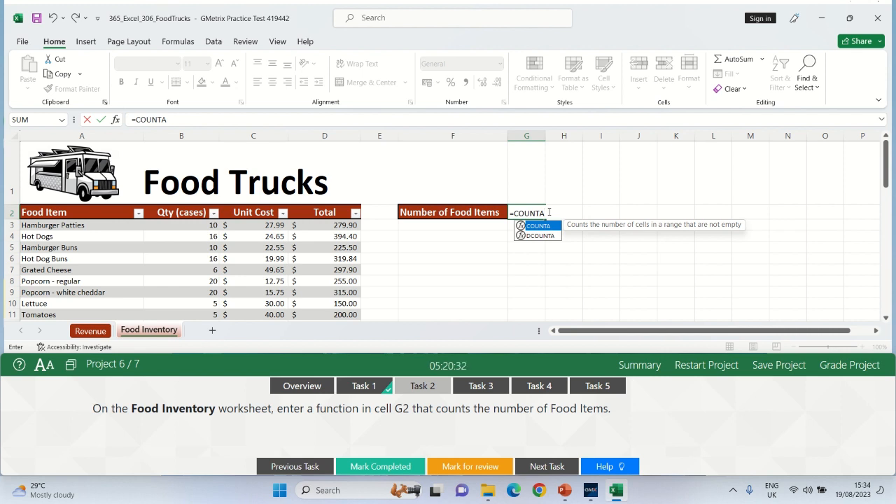
{"action": "type", "text": "("}
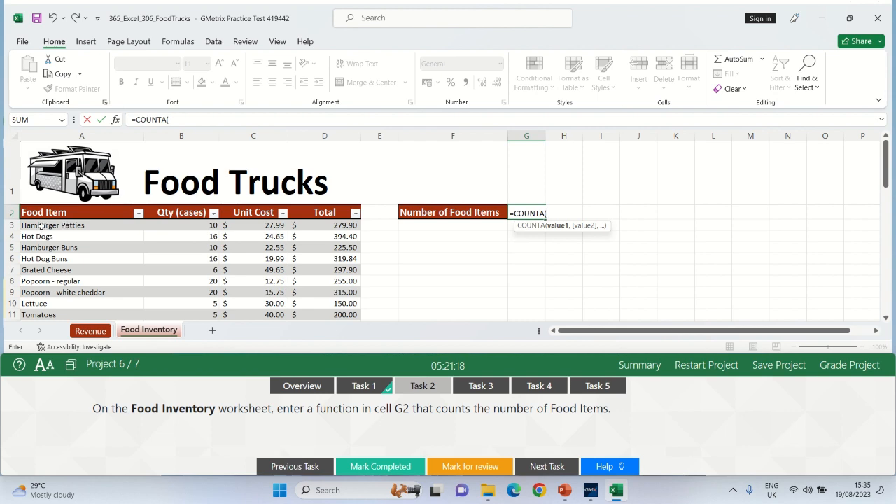
{"action": "left_click_drag", "start_coordinate": [45, 225], "coordinate": [49, 306]}
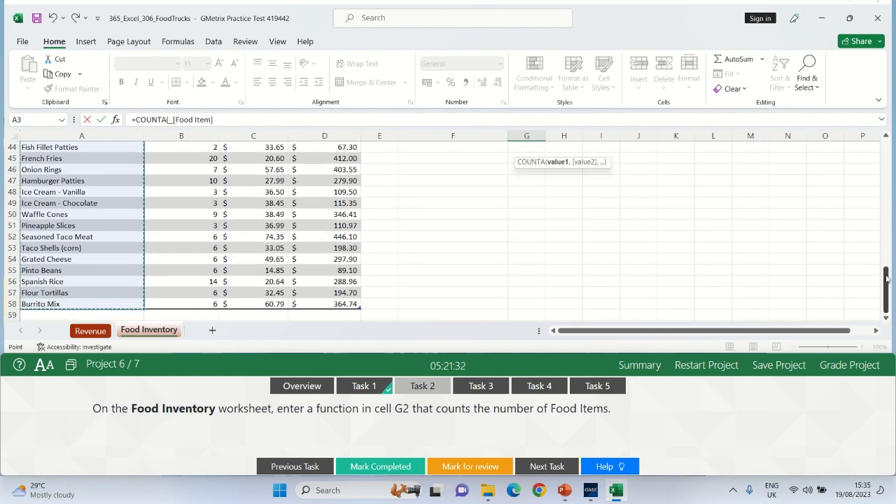
{"action": "left_click_drag", "start_coordinate": [886, 274], "coordinate": [851, 142]}
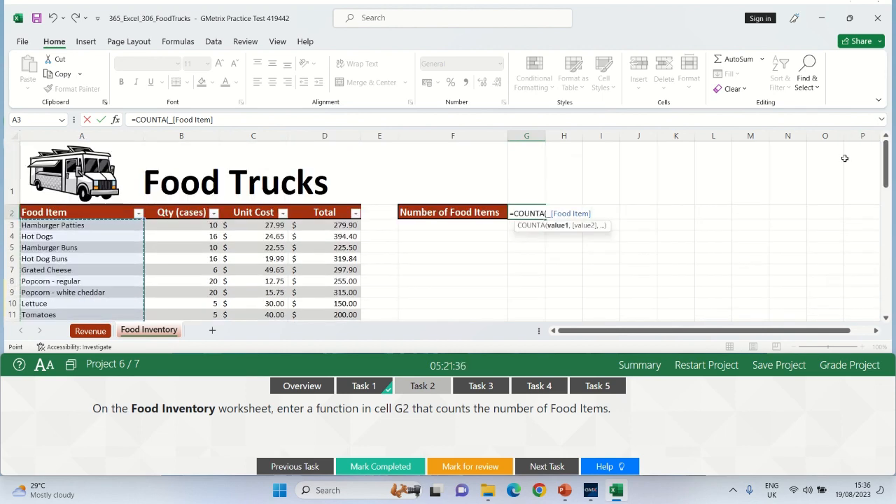
{"action": "type", "text": ")"}
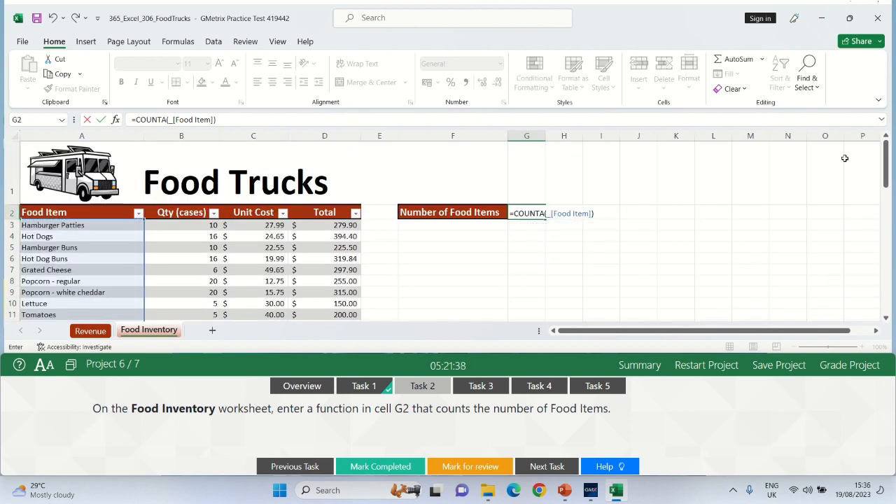
{"action": "key", "text": "Return"}
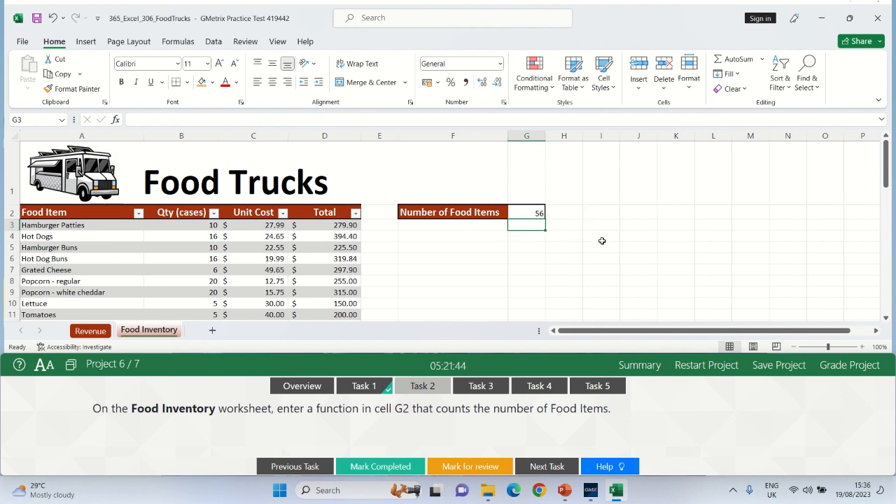
{"action": "left_click", "coordinate": [390, 465]}
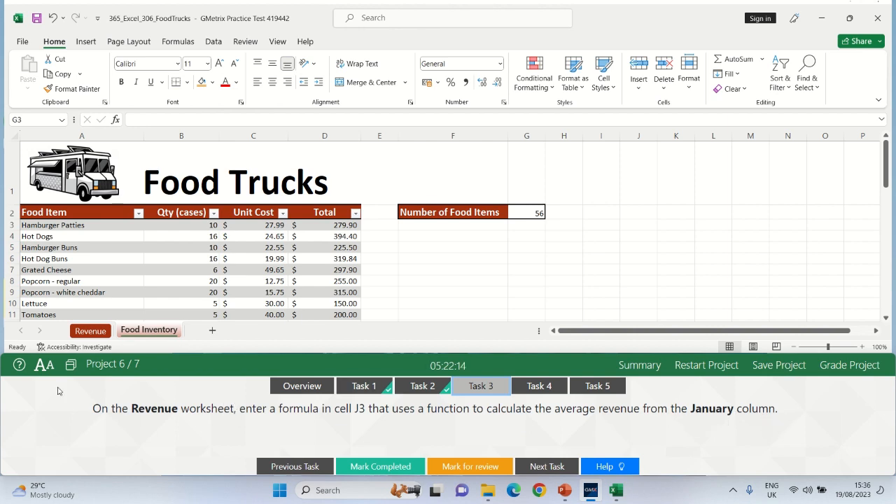
For Task 3, enter the formula =AVERAGE(Table1[January]) in cell J3 of the Revenue worksheet and mark the task completed.
{"action": "left_click", "coordinate": [90, 333]}
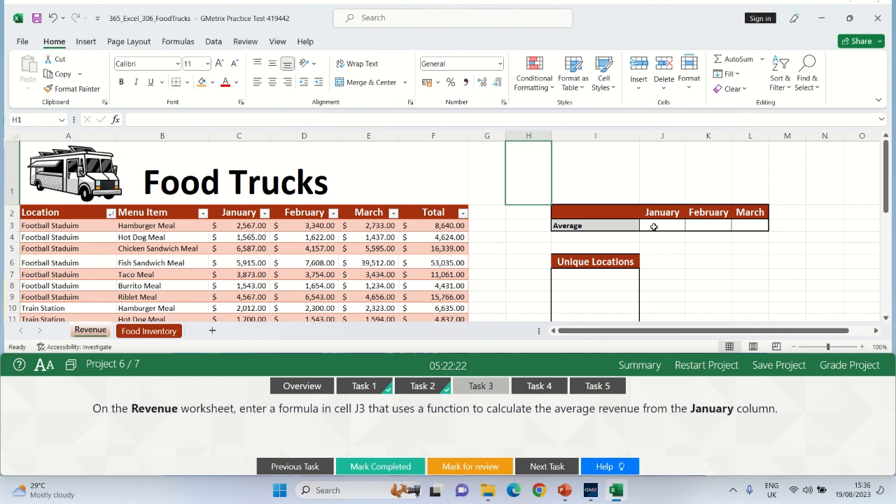
{"action": "left_click", "coordinate": [653, 226]}
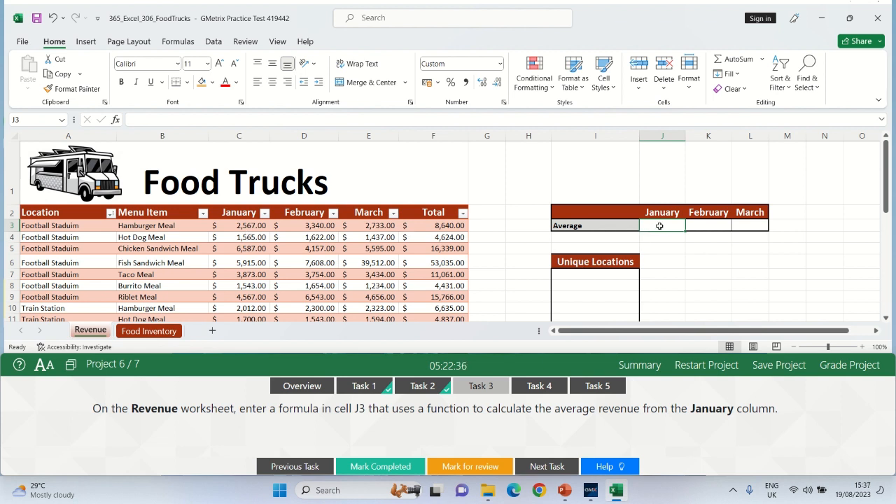
{"action": "type", "text": "="}
{"action": "type", "text": "AVERA"}
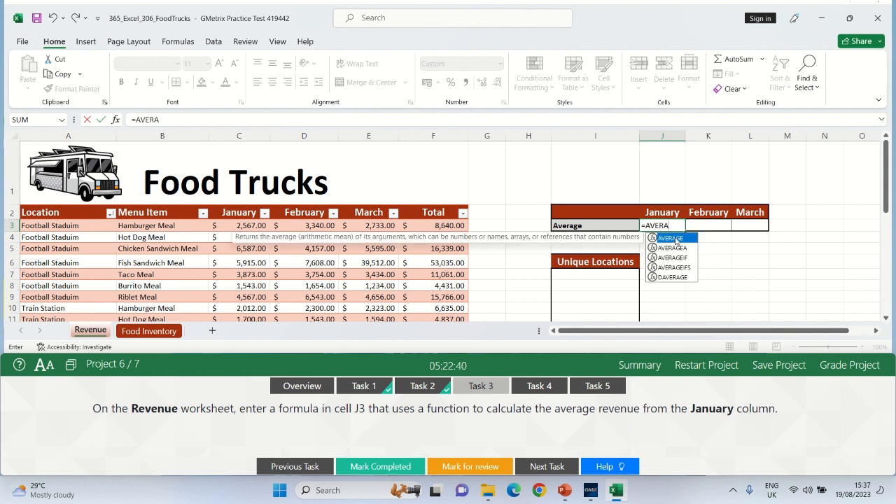
{"action": "double_click", "coordinate": [676, 238]}
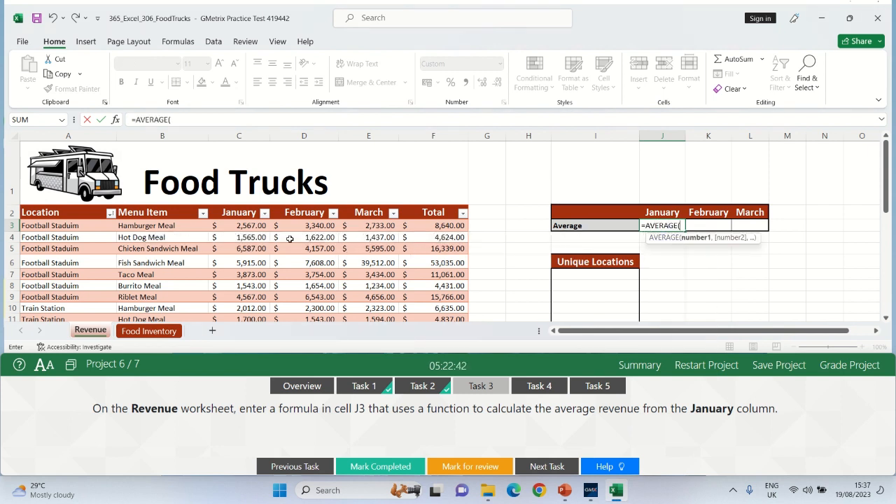
{"action": "left_click_drag", "start_coordinate": [242, 225], "coordinate": [235, 296]}
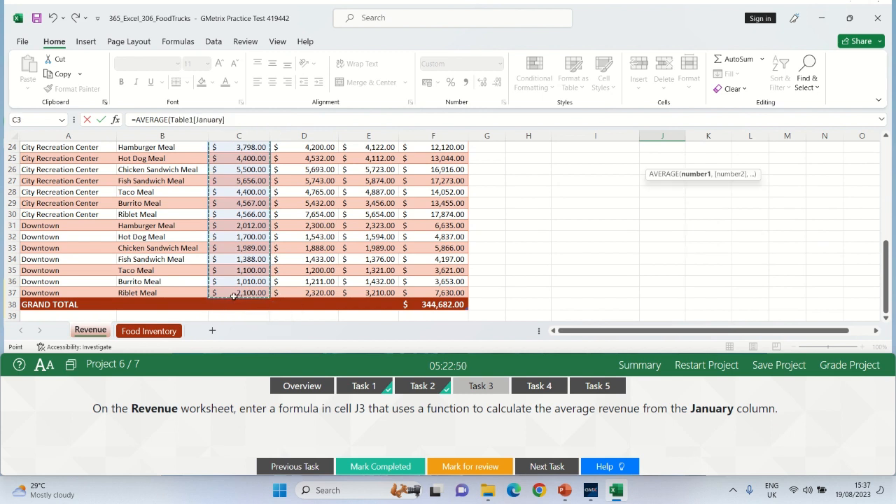
{"action": "type", "text": ")"}
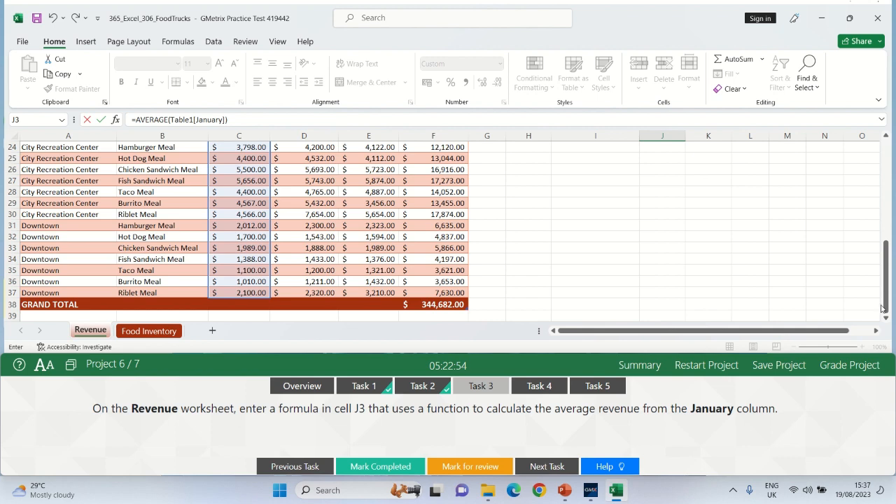
{"action": "left_click_drag", "start_coordinate": [884, 308], "coordinate": [861, 203]}
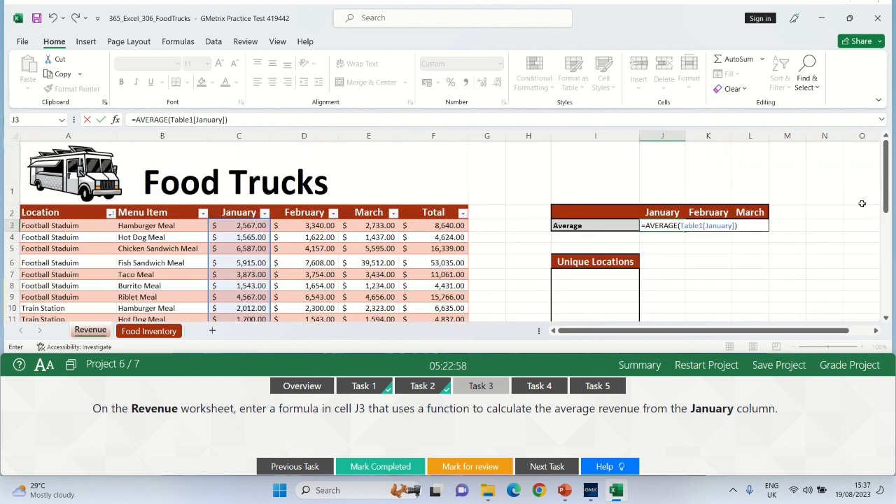
{"action": "key", "text": "Return"}
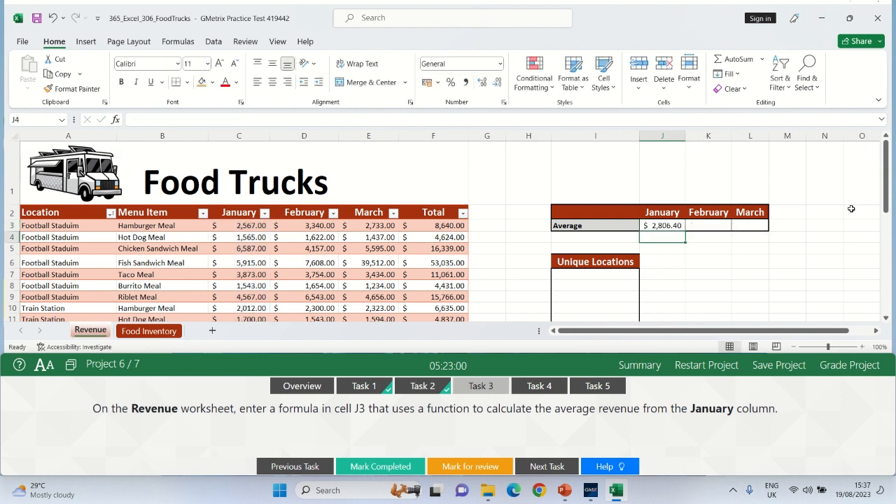
{"action": "left_click", "coordinate": [371, 468]}
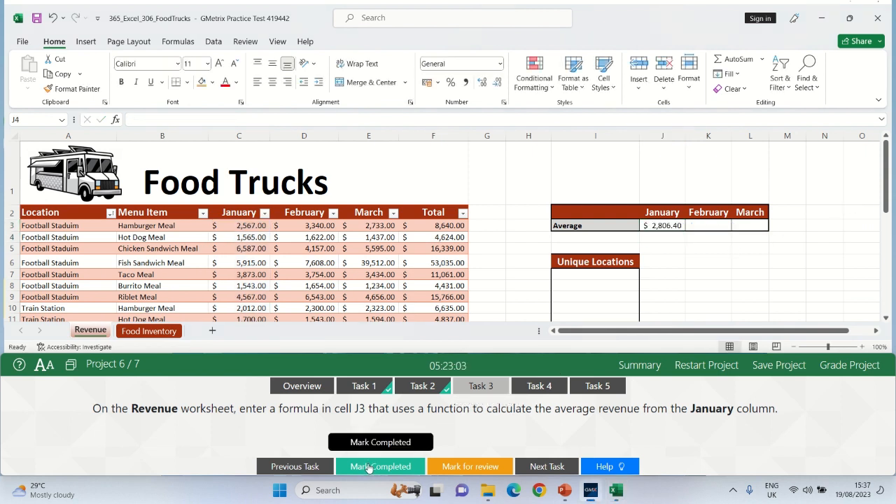
For Task 4, insert a new row before row 10 (Lettuce) on the Food Inventory worksheet and mark the task completed.
{"action": "left_click", "coordinate": [539, 387]}
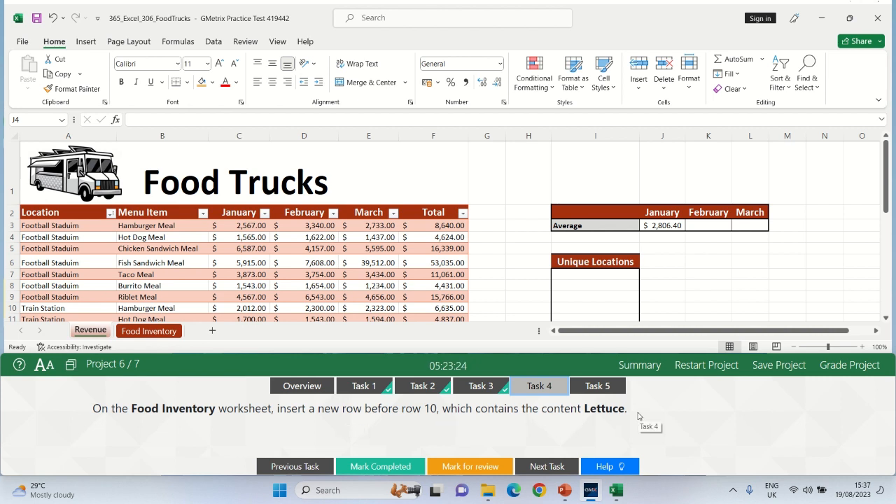
{"action": "left_click", "coordinate": [146, 332]}
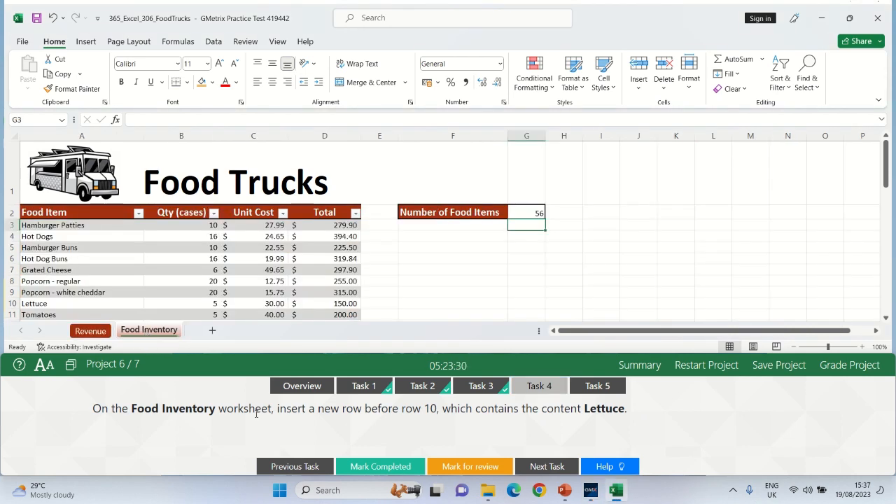
{"action": "left_click", "coordinate": [12, 303]}
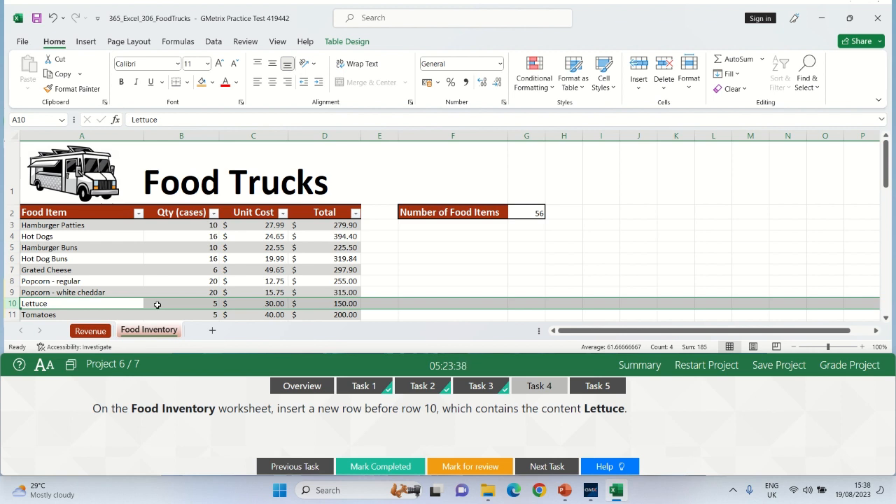
{"action": "right_click", "coordinate": [158, 304]}
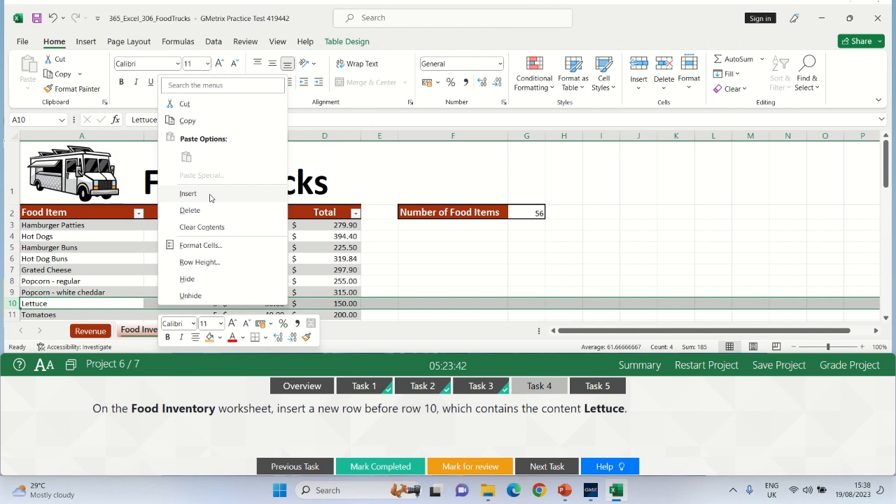
{"action": "left_click", "coordinate": [187, 194]}
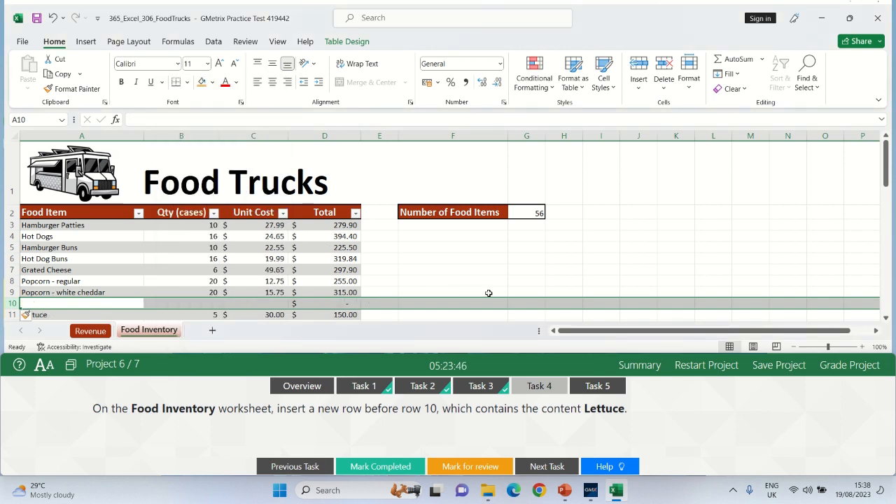
{"action": "left_click", "coordinate": [468, 273]}
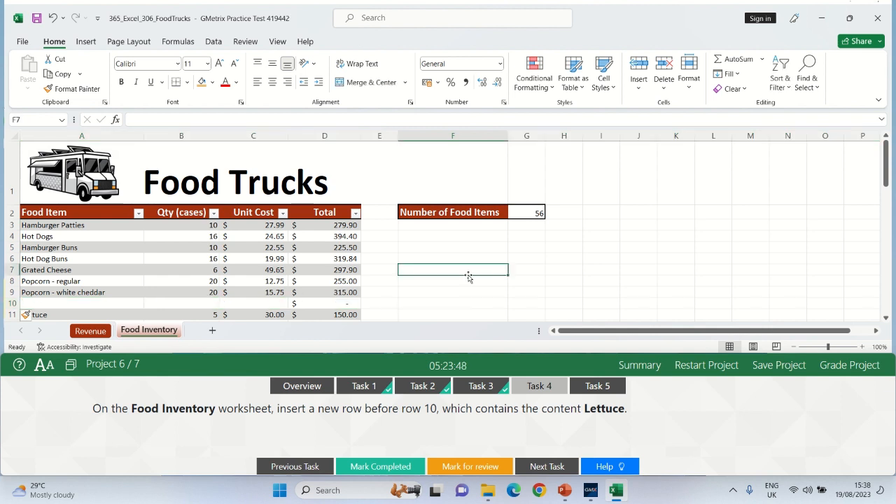
{"action": "left_click", "coordinate": [375, 468]}
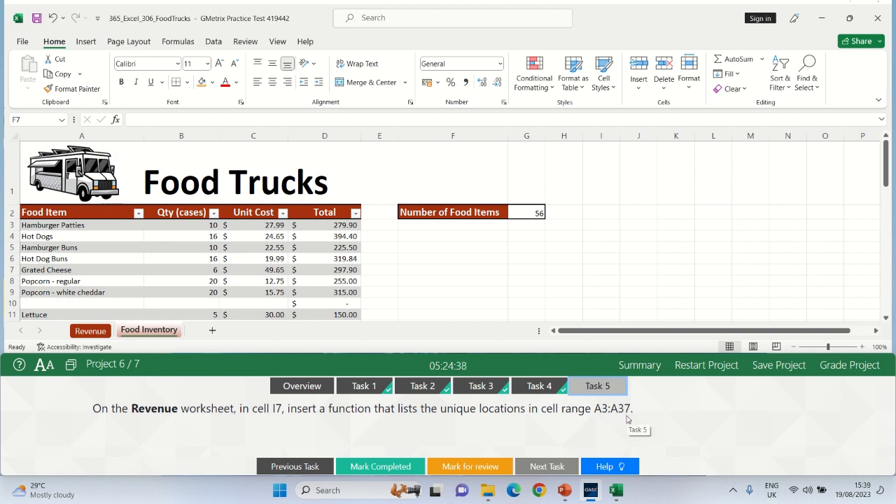
For Task 5, enter the formula =UNIQUE(A3:A37) in cell I7 of the Revenue worksheet and mark the task completed.
{"action": "left_click", "coordinate": [91, 331]}
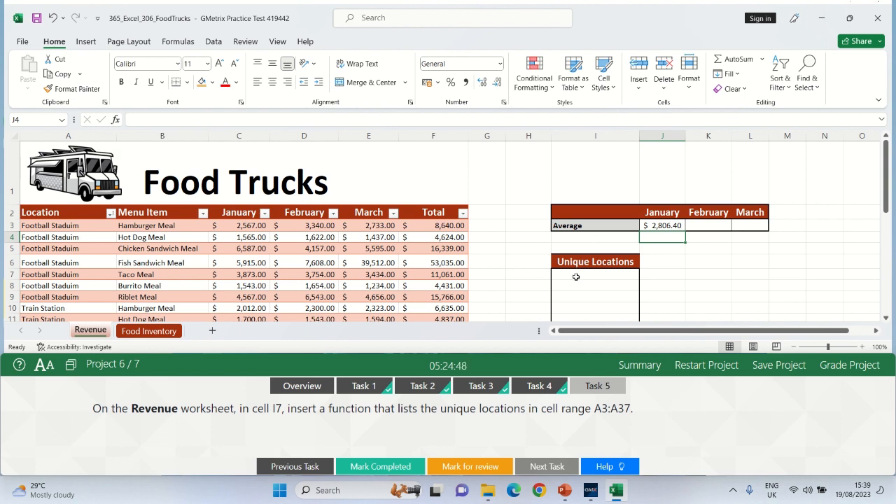
{"action": "left_click", "coordinate": [575, 274]}
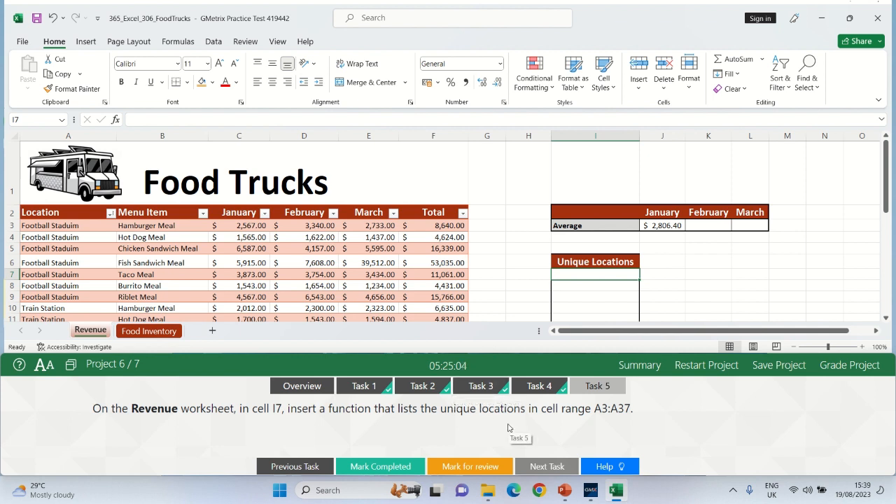
{"action": "type", "text": "="}
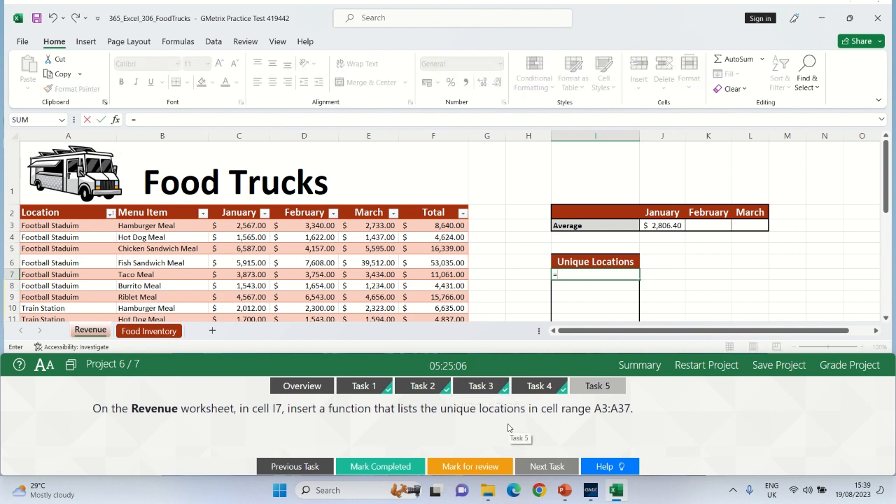
{"action": "type", "text": "UNI"}
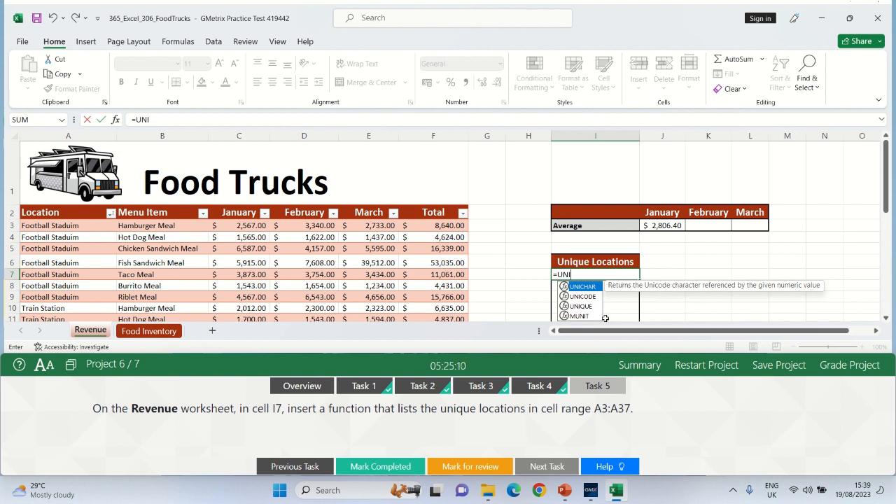
{"action": "double_click", "coordinate": [585, 306]}
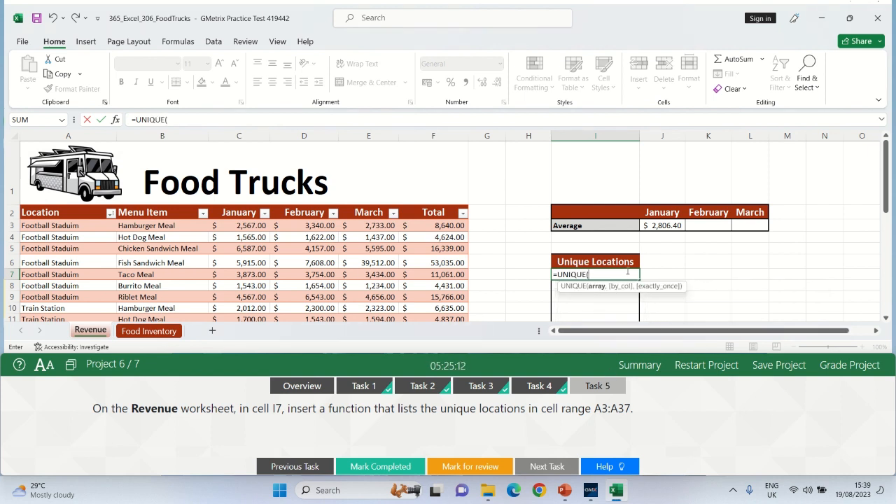
{"action": "type", "text": "A"}
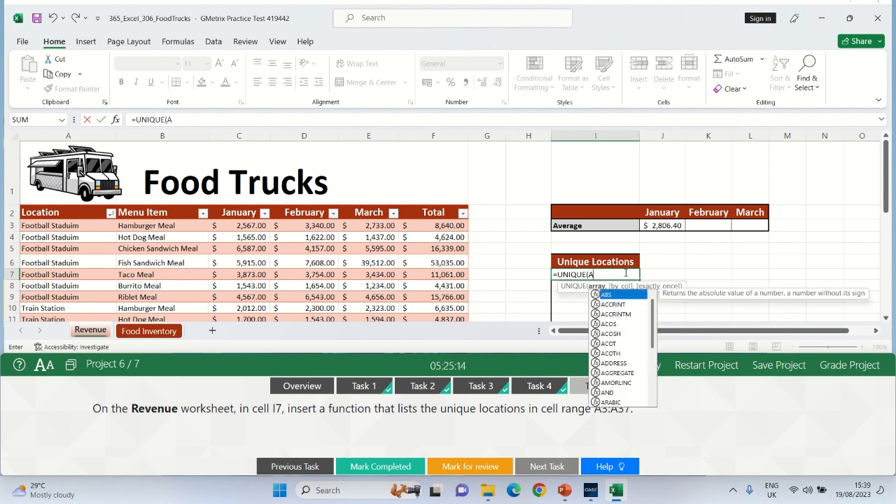
{"action": "type", "text": "3"}
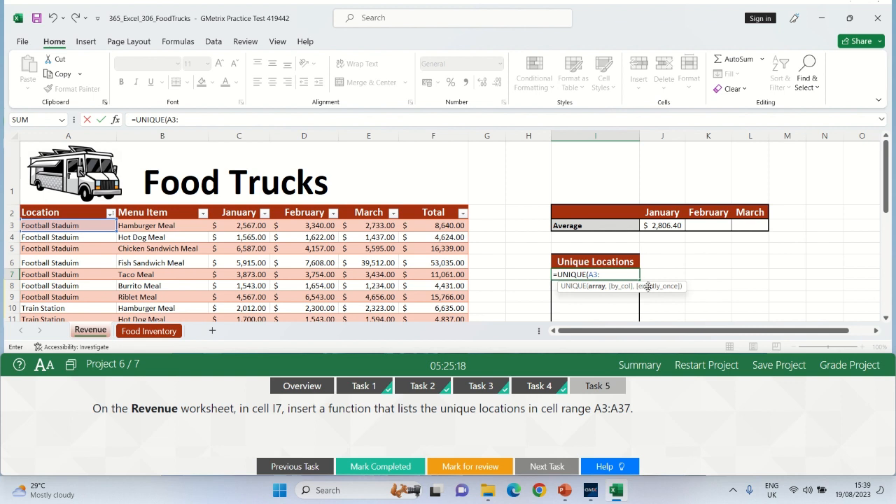
{"action": "type", "text": ":A37"}
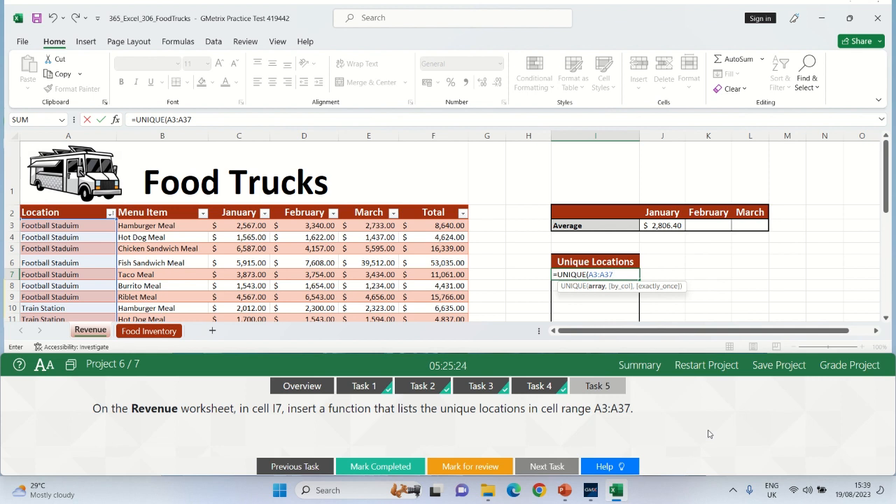
{"action": "key", "text": "Return"}
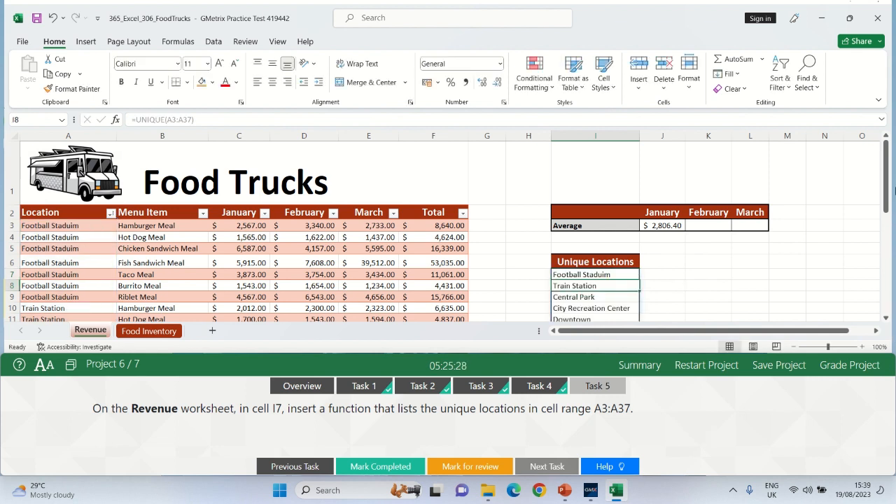
{"action": "left_click_drag", "start_coordinate": [886, 190], "coordinate": [886, 206]}
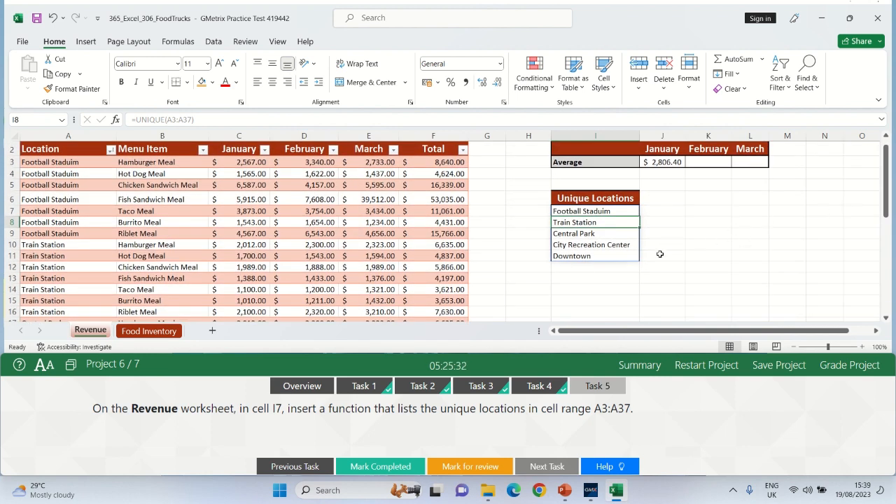
{"action": "left_click", "coordinate": [707, 246]}
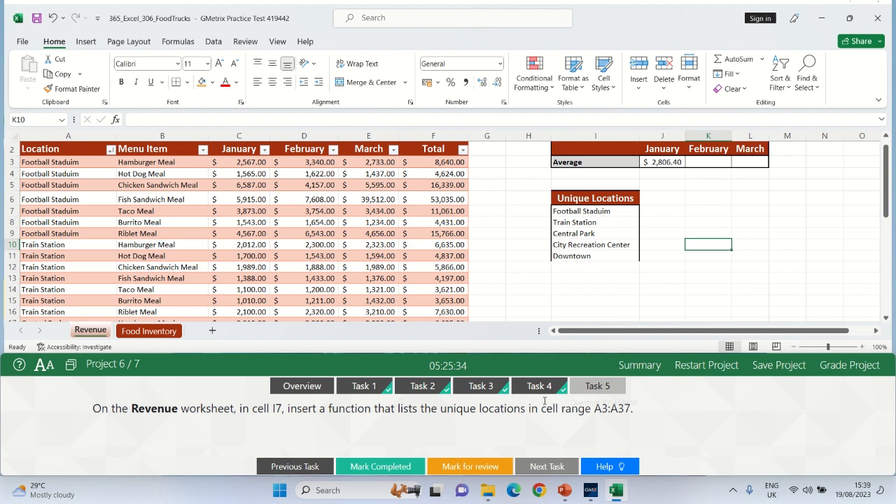
{"action": "left_click", "coordinate": [394, 466]}
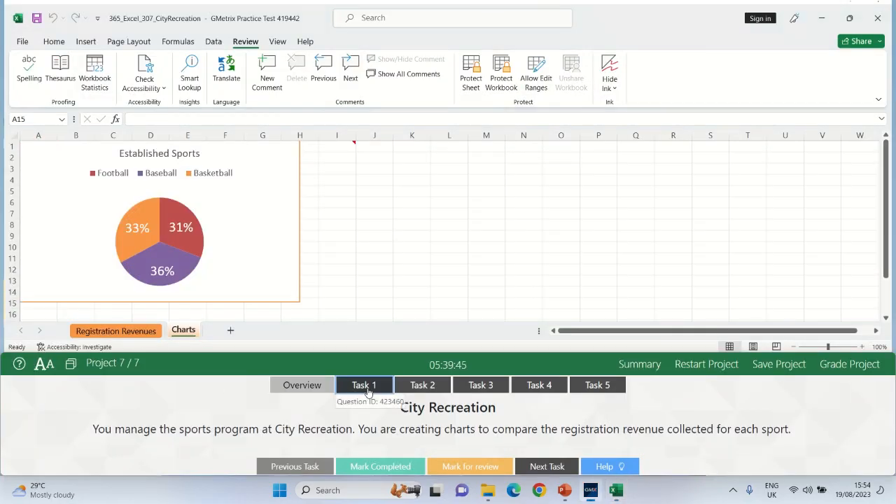
For Task 1 of City Recreation, insert a 2-D Stacked Area chart from A2:D14 on the Registration Revenues worksheet and move it right of the table.
{"action": "left_click", "coordinate": [361, 385]}
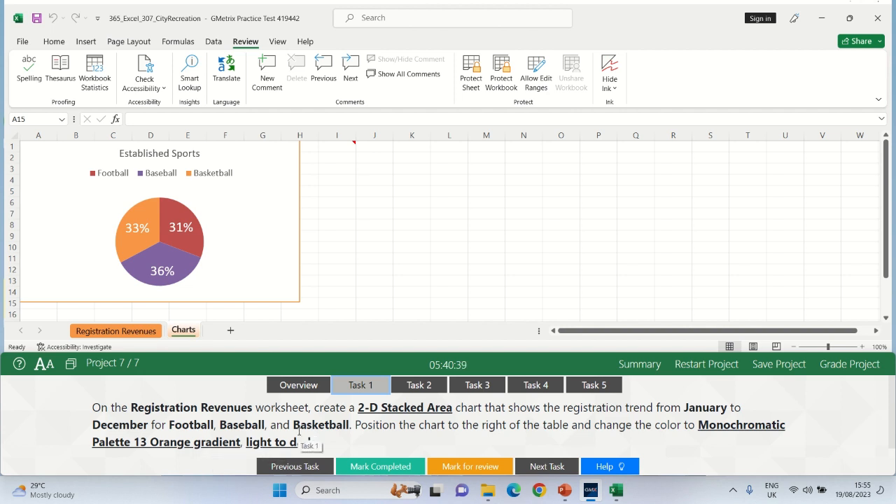
{"action": "left_click", "coordinate": [127, 332]}
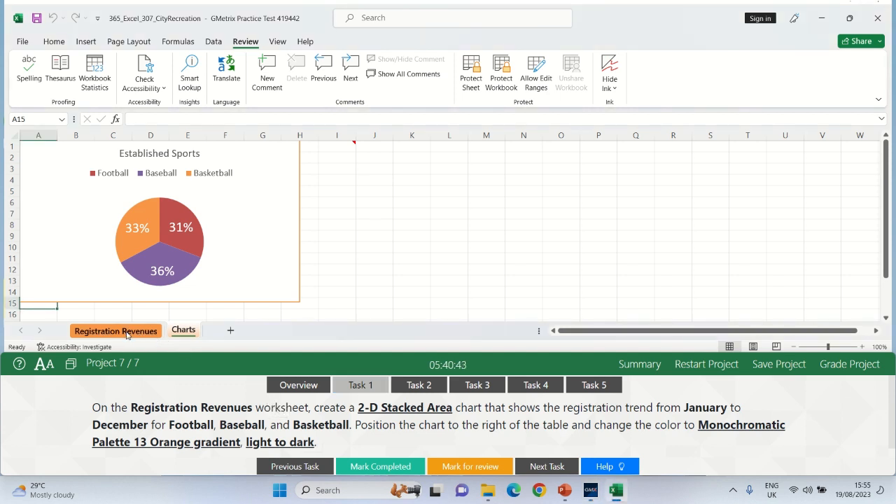
{"action": "left_click", "coordinate": [127, 332]}
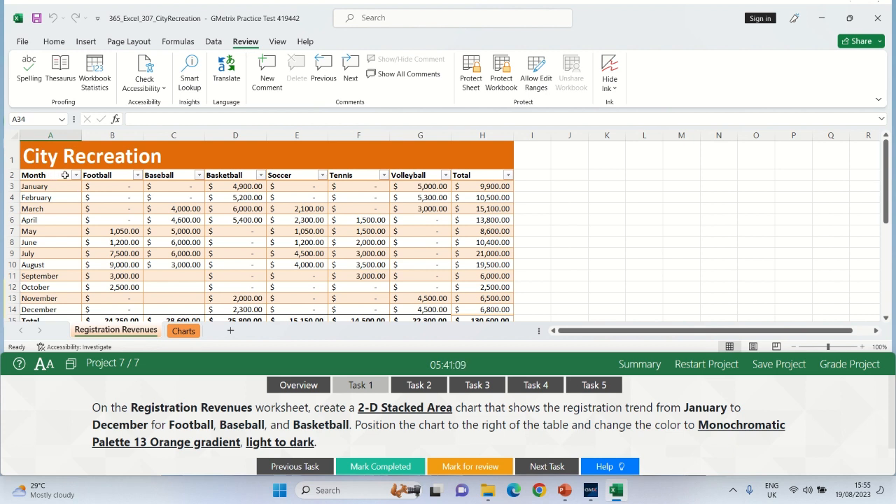
{"action": "left_click", "coordinate": [99, 175]}
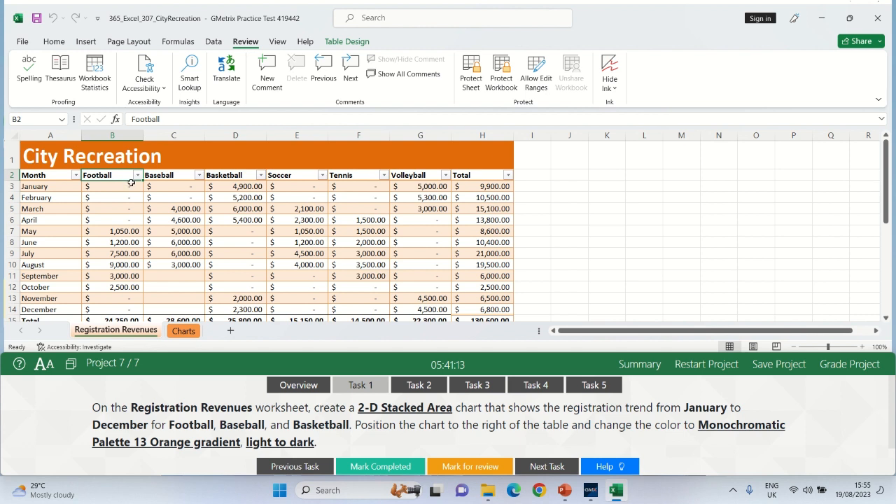
{"action": "left_click", "coordinate": [43, 175]}
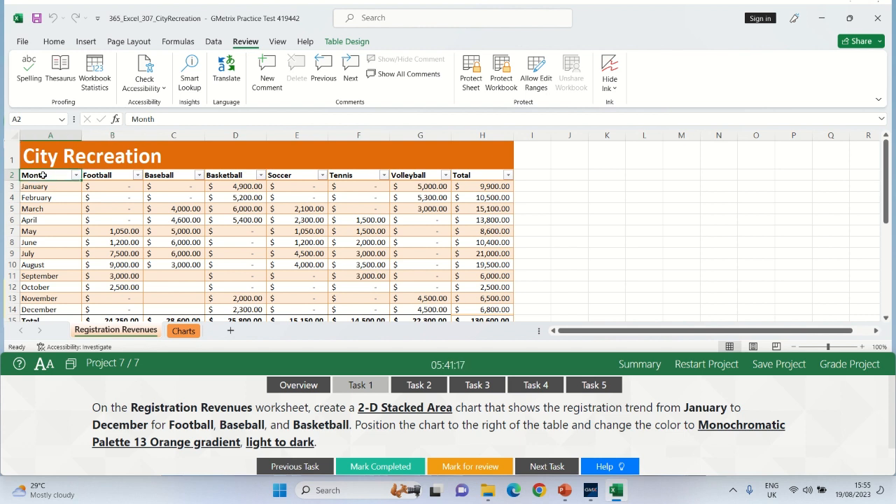
{"action": "left_click_drag", "start_coordinate": [48, 175], "coordinate": [244, 278]}
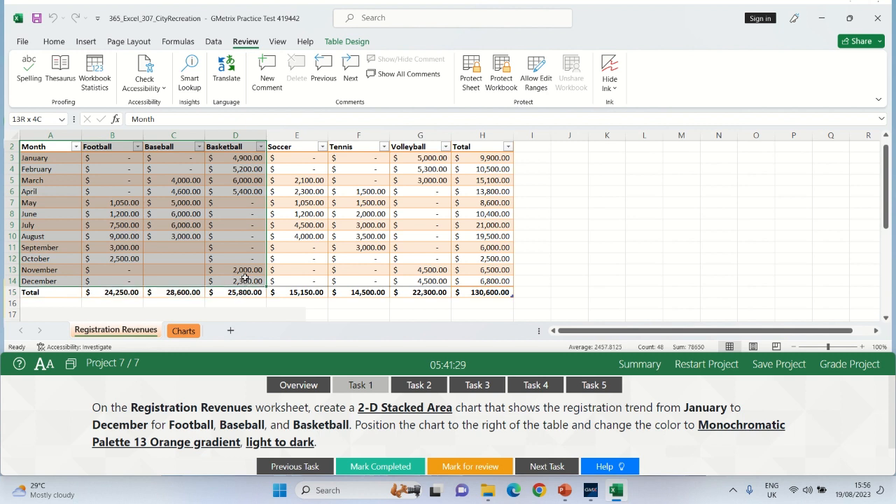
{"action": "key", "text": "alt+F1"}
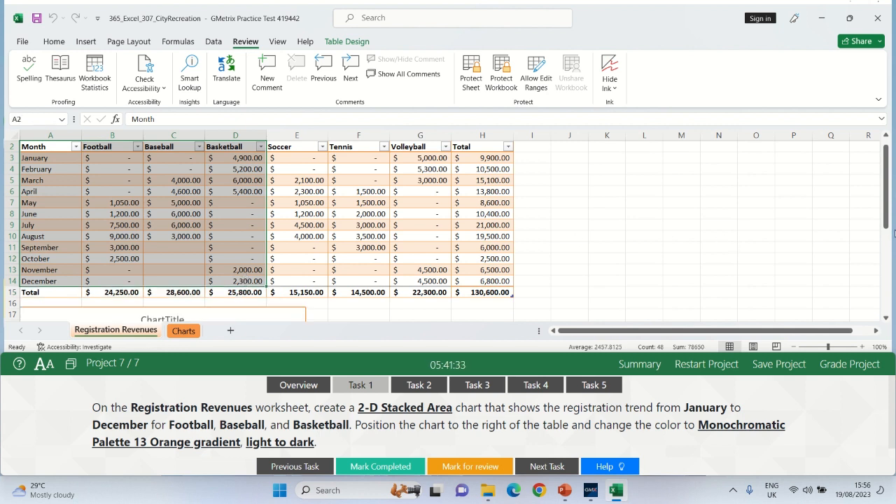
{"action": "left_click_drag", "start_coordinate": [885, 221], "coordinate": [884, 208]}
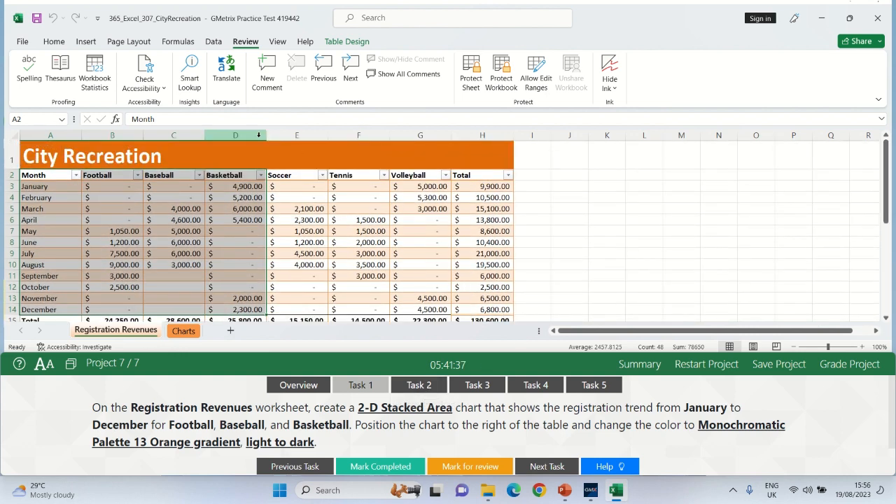
{"action": "left_click", "coordinate": [149, 84]}
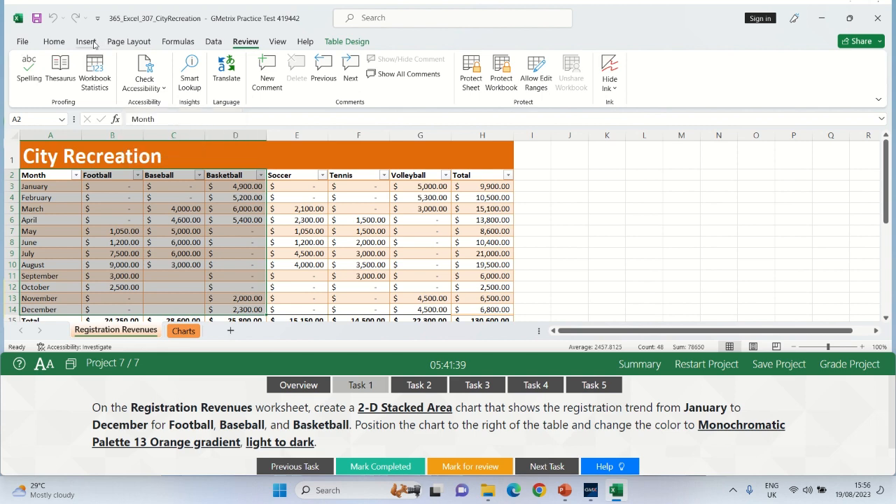
{"action": "left_click", "coordinate": [86, 41]}
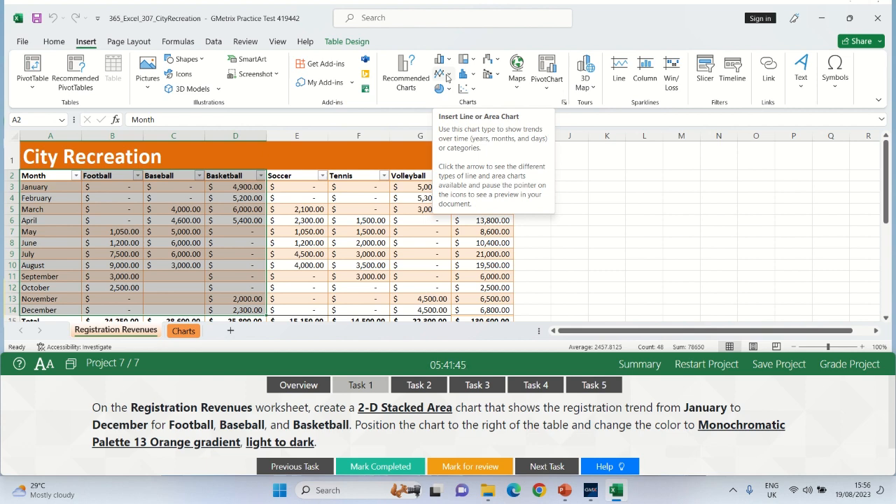
{"action": "left_click", "coordinate": [448, 75]}
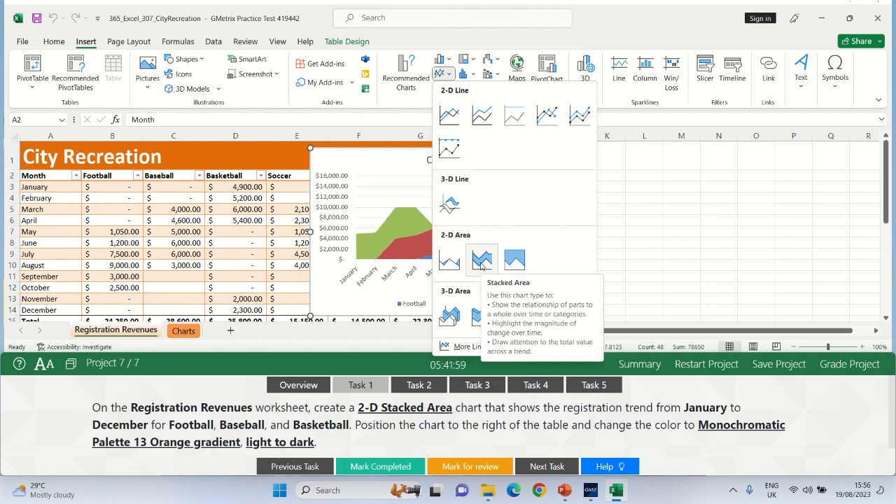
{"action": "left_click", "coordinate": [482, 259]}
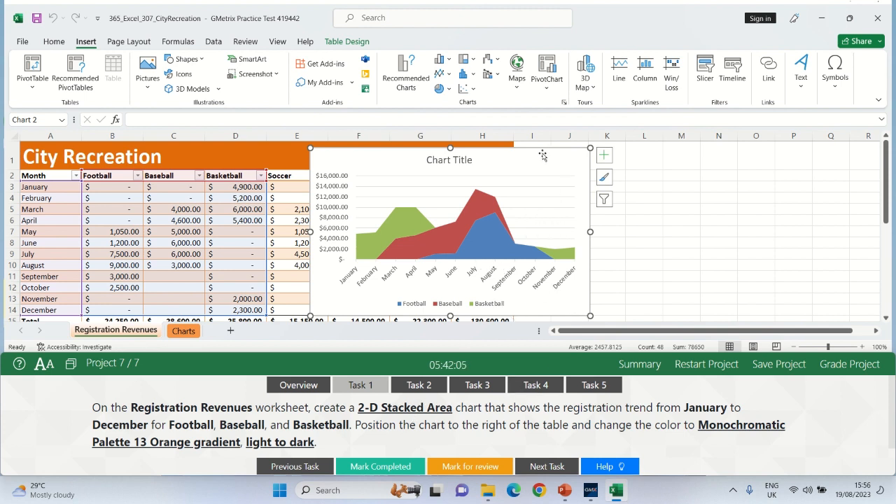
{"action": "left_click_drag", "start_coordinate": [550, 153], "coordinate": [769, 156]}
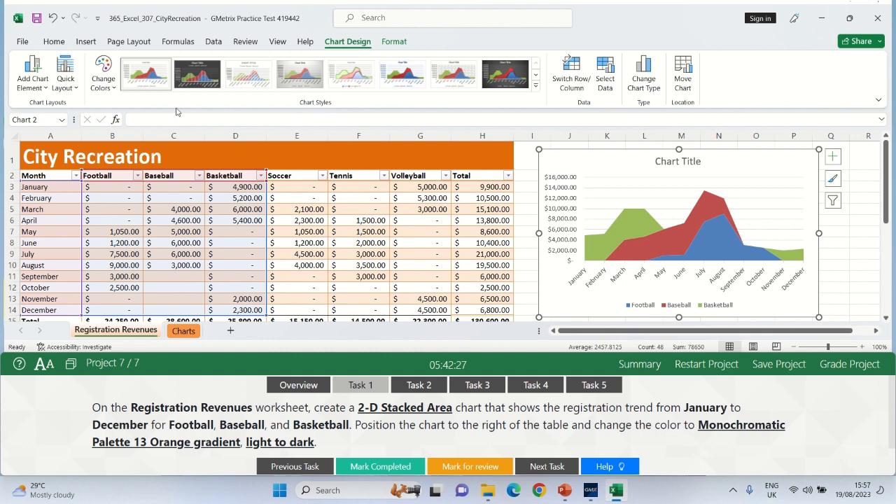
Change the stacked area chart's colors to Monochromatic Palette 13 (Orange gradient, light to dark) and mark Task 1 completed.
{"action": "left_click", "coordinate": [109, 88]}
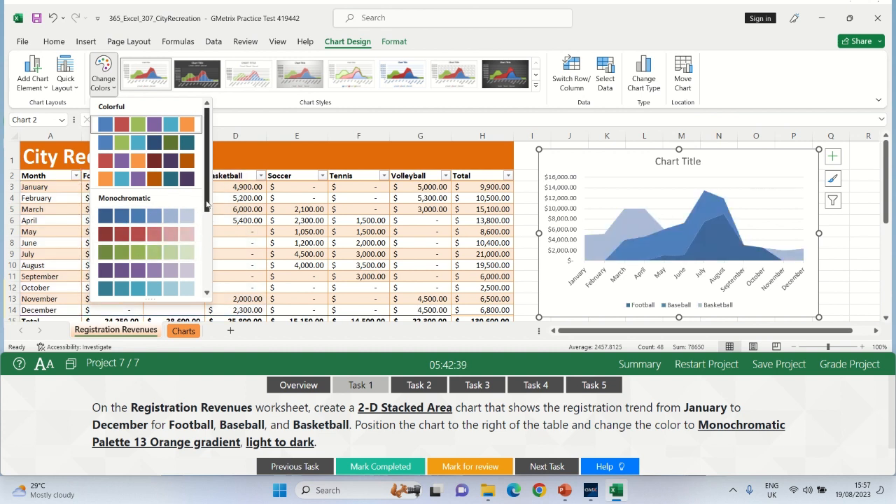
{"action": "scroll", "coordinate": [208, 204], "scroll_direction": "down", "scroll_amount": 3}
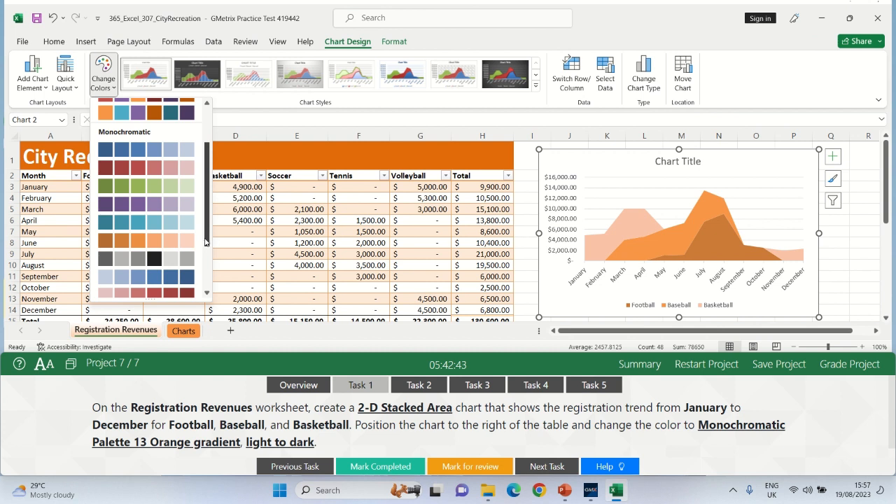
{"action": "left_click_drag", "start_coordinate": [207, 242], "coordinate": [204, 278]}
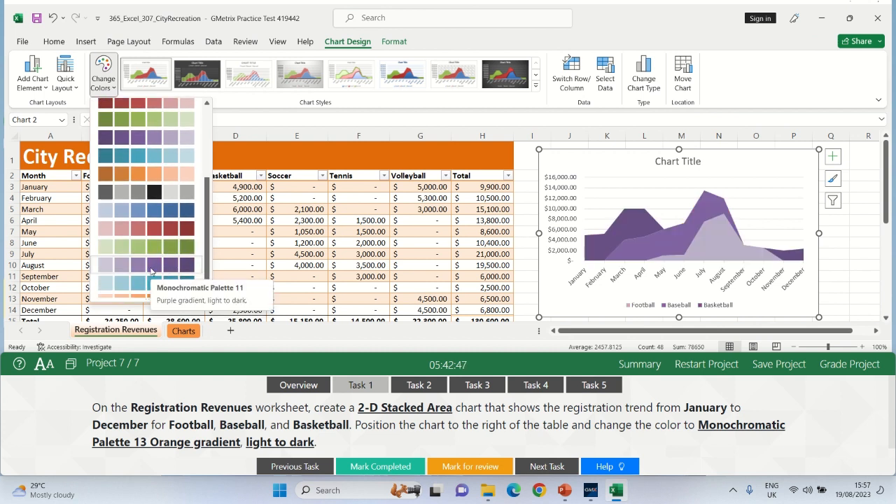
{"action": "scroll", "coordinate": [149, 280], "scroll_direction": "down", "scroll_amount": 1}
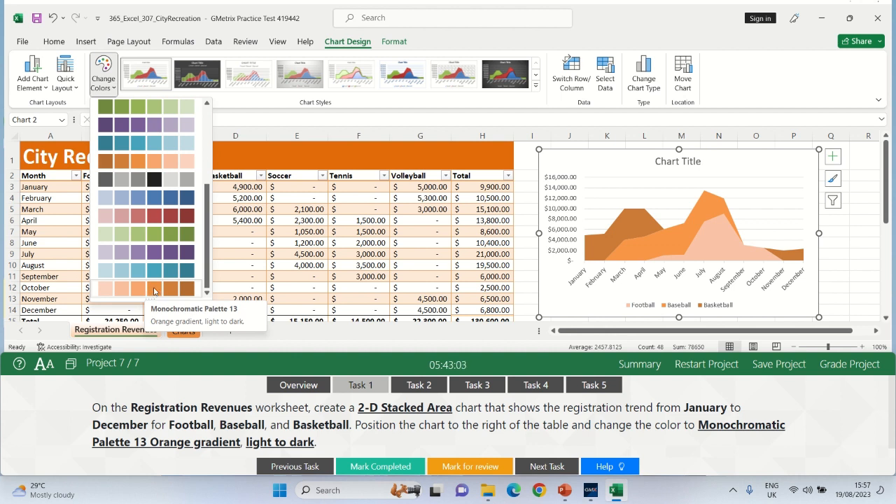
{"action": "left_click", "coordinate": [154, 289]}
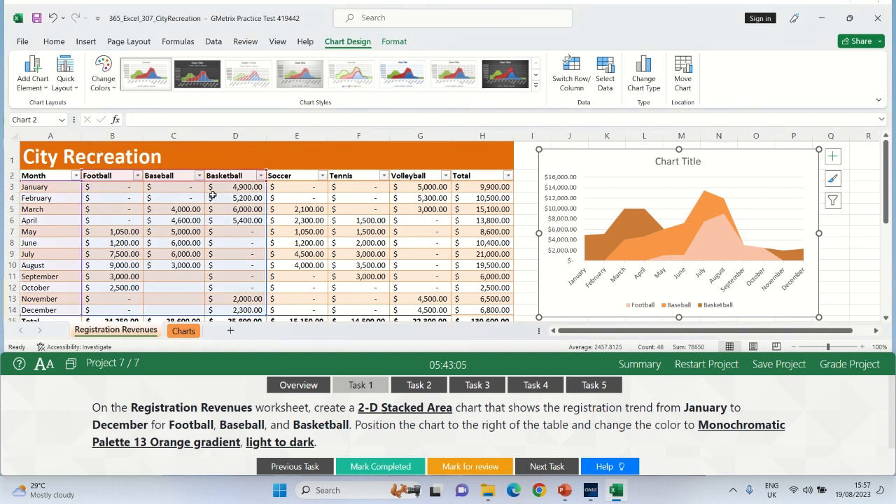
{"action": "left_click", "coordinate": [103, 79]}
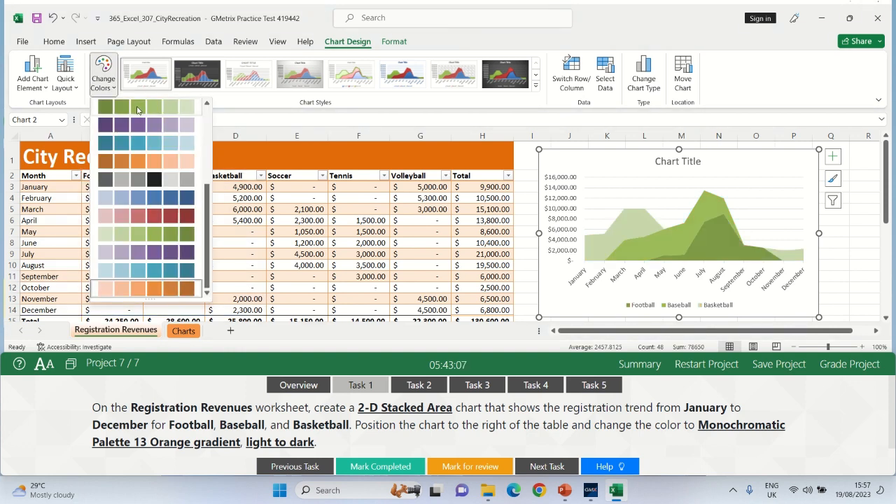
{"action": "left_click", "coordinate": [173, 292]}
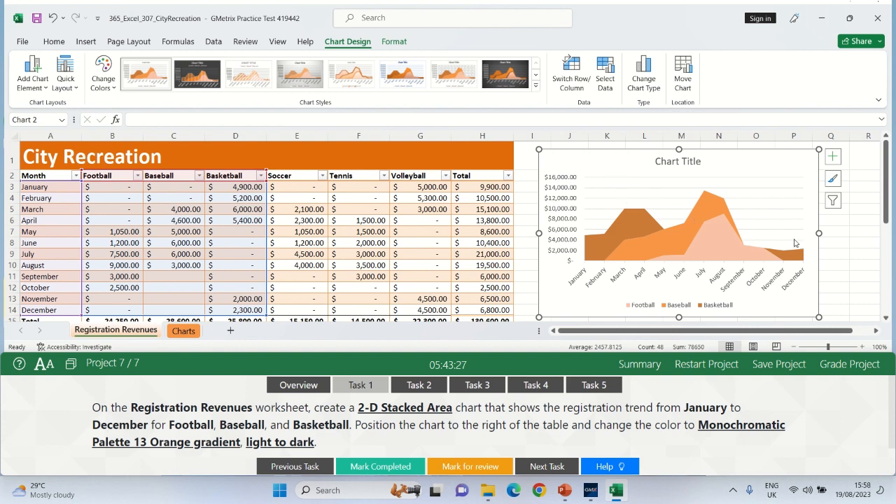
{"action": "left_click", "coordinate": [839, 252]}
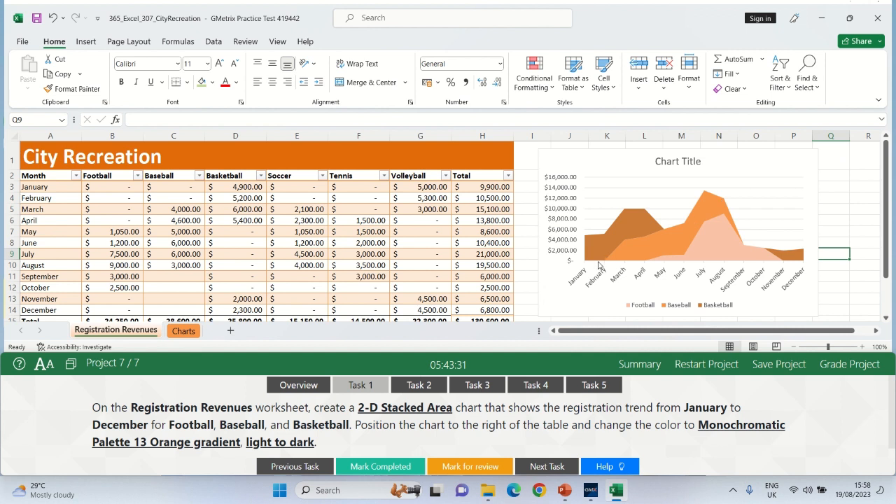
{"action": "left_click", "coordinate": [383, 466]}
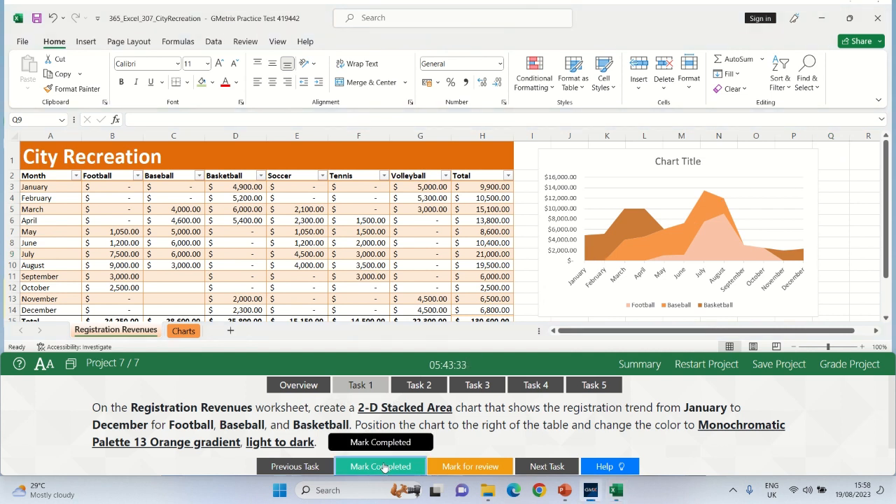
{"action": "left_click", "coordinate": [384, 466]}
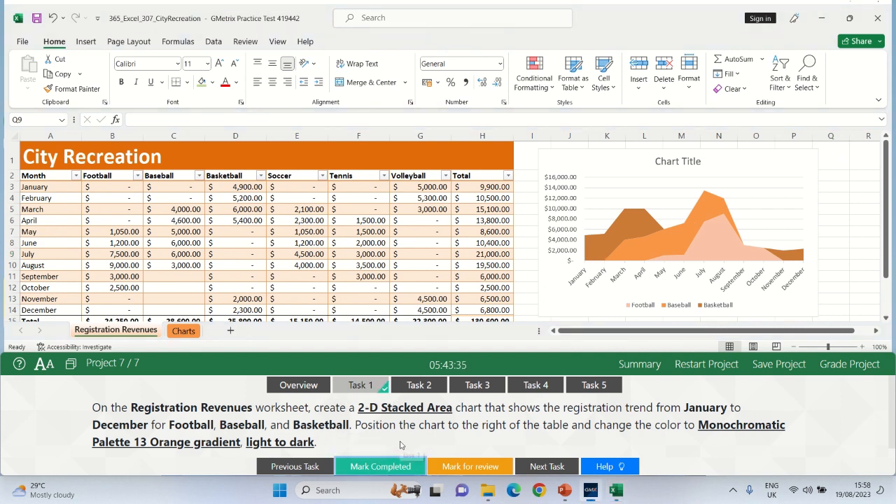
For Task 2, title the Soccer, Tennis and Volleyball pie chart on the Registration Revenues worksheet New Sports and mark the task completed.
{"action": "left_click", "coordinate": [434, 386]}
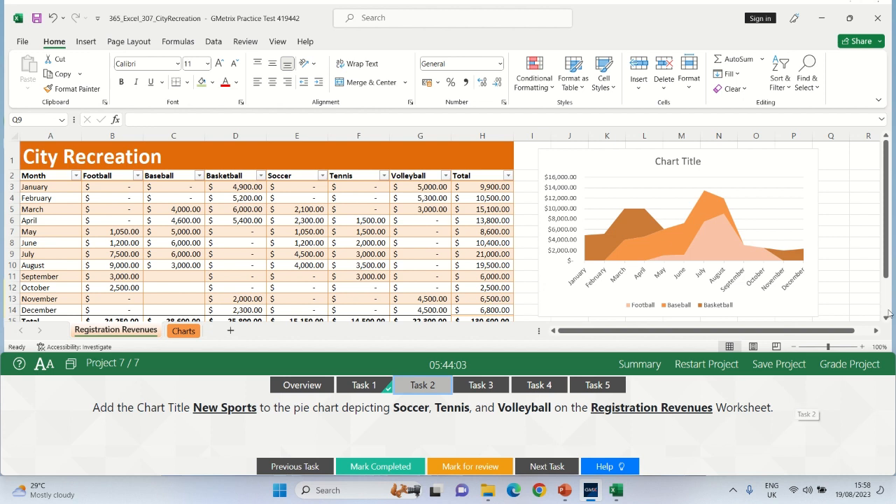
{"action": "left_click", "coordinate": [885, 273]}
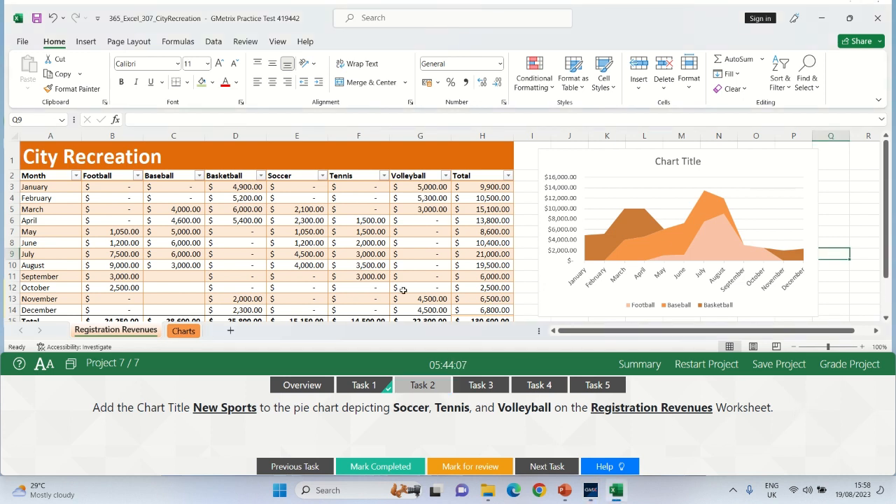
{"action": "left_click", "coordinate": [527, 297]}
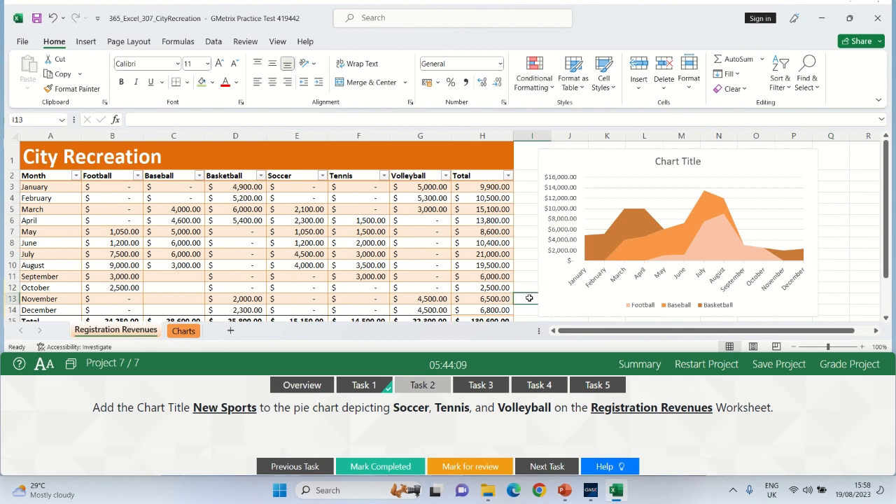
{"action": "key", "text": "Down"}
{"action": "key", "text": "Down"}
{"action": "key", "text": "Down"}
{"action": "key", "text": "Down"}
{"action": "key", "text": "Down"}
{"action": "key", "text": "Down"}
{"action": "key", "text": "Down"}
{"action": "key", "text": "Down"}
{"action": "key", "text": "Down"}
{"action": "key", "text": "Down"}
{"action": "key", "text": "Down"}
{"action": "key", "text": "Down"}
{"action": "key", "text": "Down"}
{"action": "key", "text": "Down"}
{"action": "key", "text": "Down"}
{"action": "key", "text": "Down"}
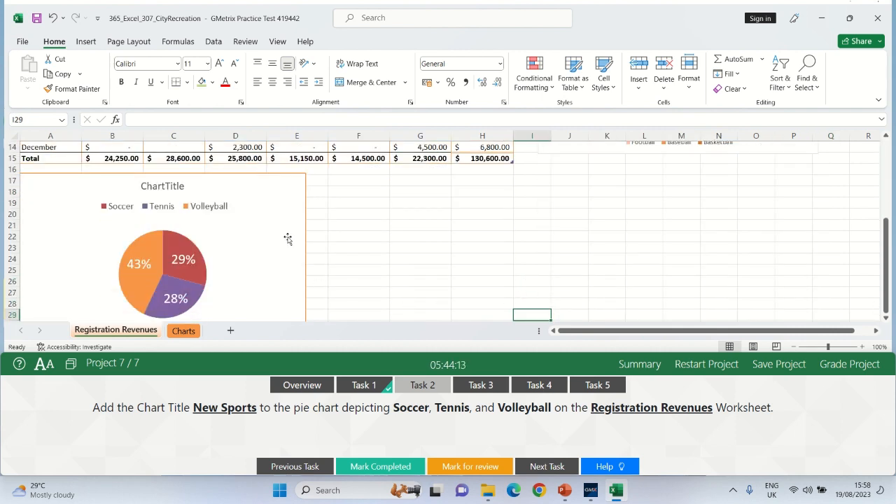
{"action": "left_click", "coordinate": [262, 179]}
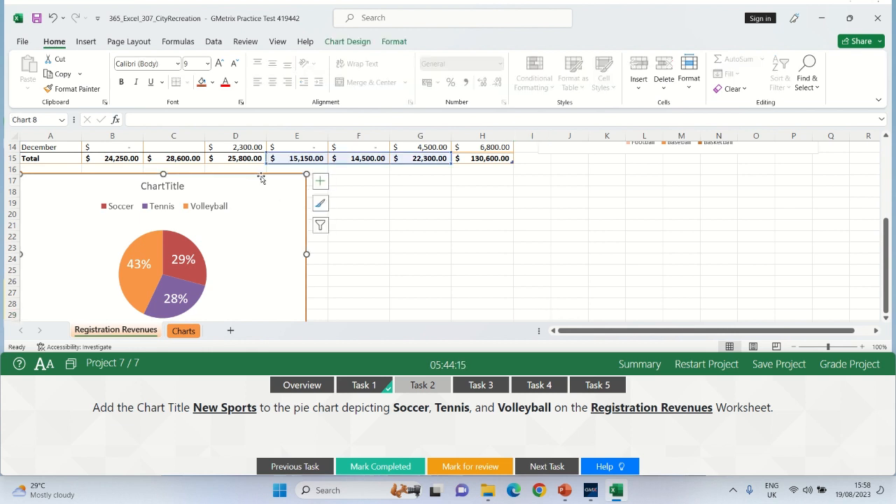
{"action": "left_click", "coordinate": [174, 186]}
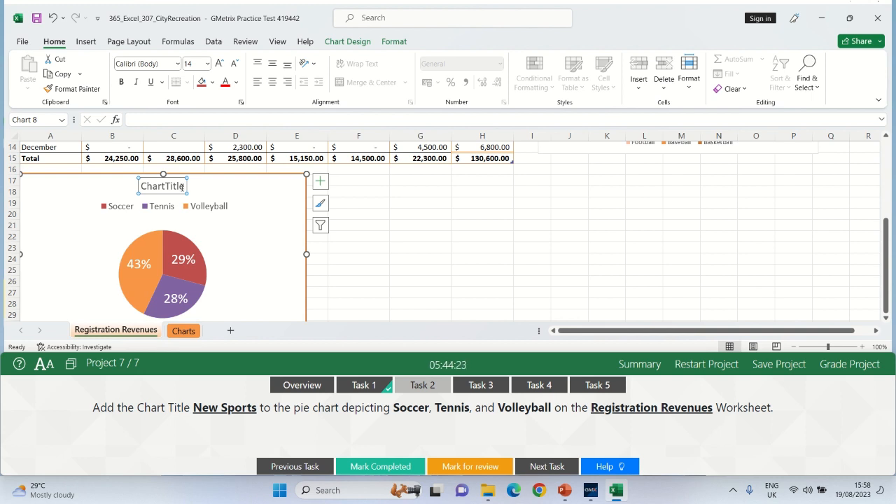
{"action": "type", "text": "N"}
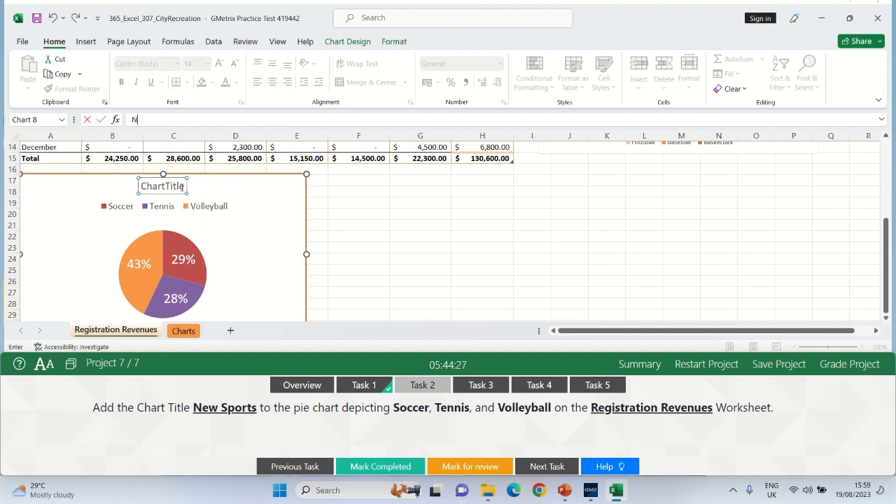
{"action": "type", "text": "EW"}
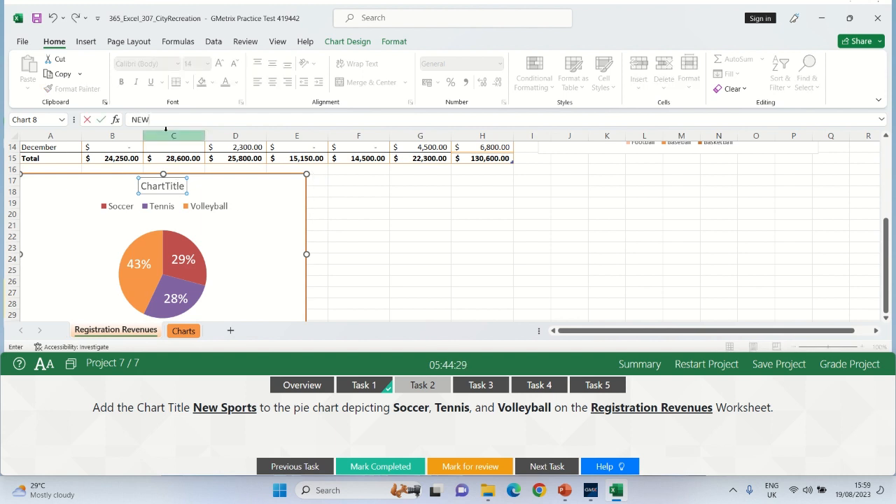
{"action": "key", "text": "BackSpace"}
{"action": "type", "text": "ew Sports"}
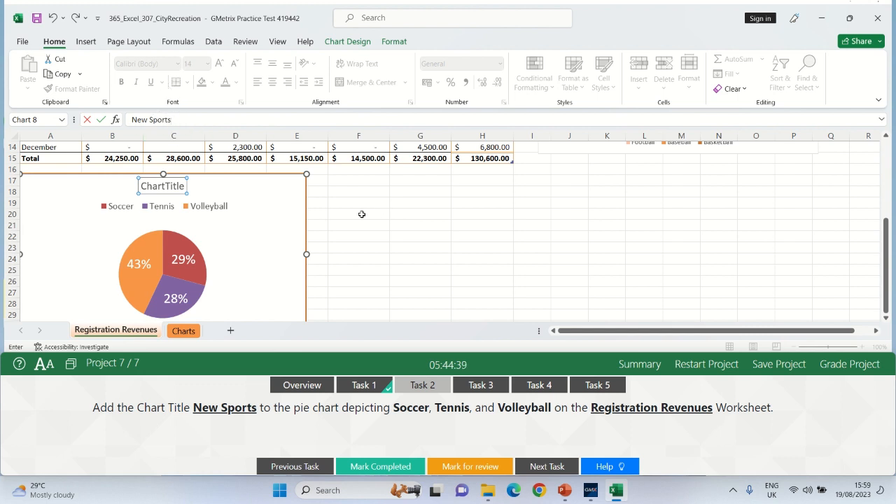
{"action": "left_click", "coordinate": [361, 214]}
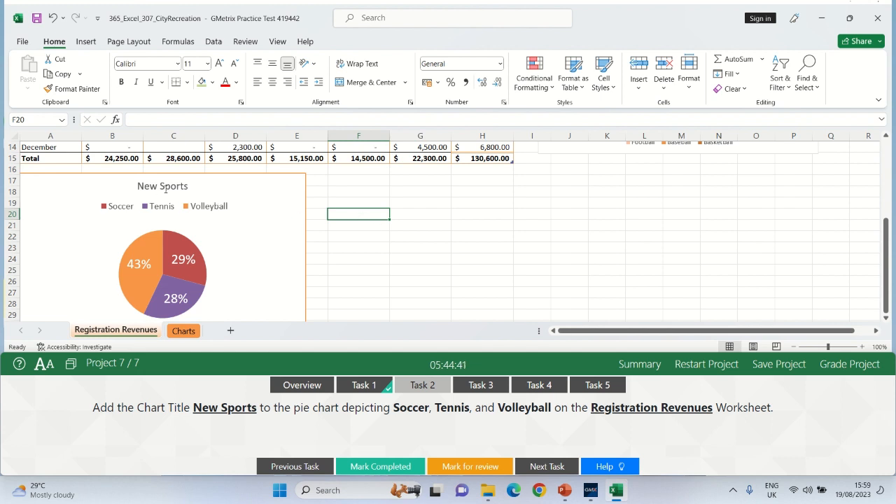
{"action": "left_click", "coordinate": [380, 465]}
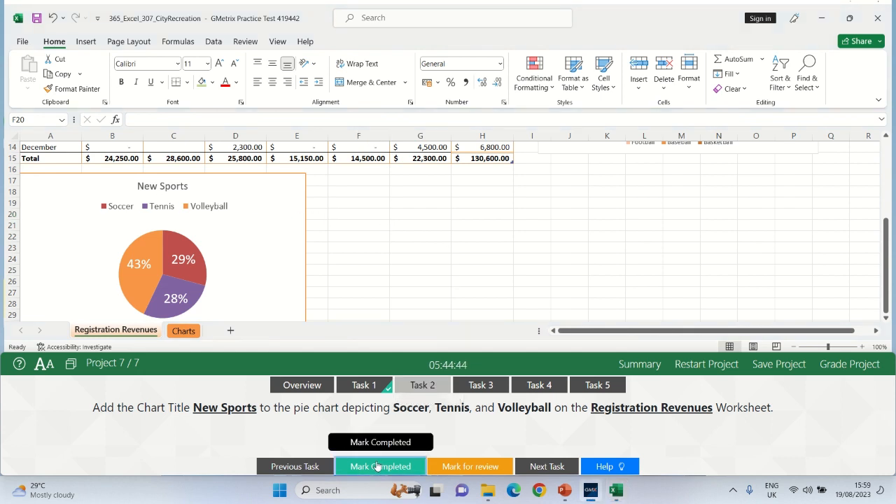
For Task 3, move the New Sports pie chart as an object to the Charts worksheet and mark the task completed.
{"action": "left_click", "coordinate": [490, 385]}
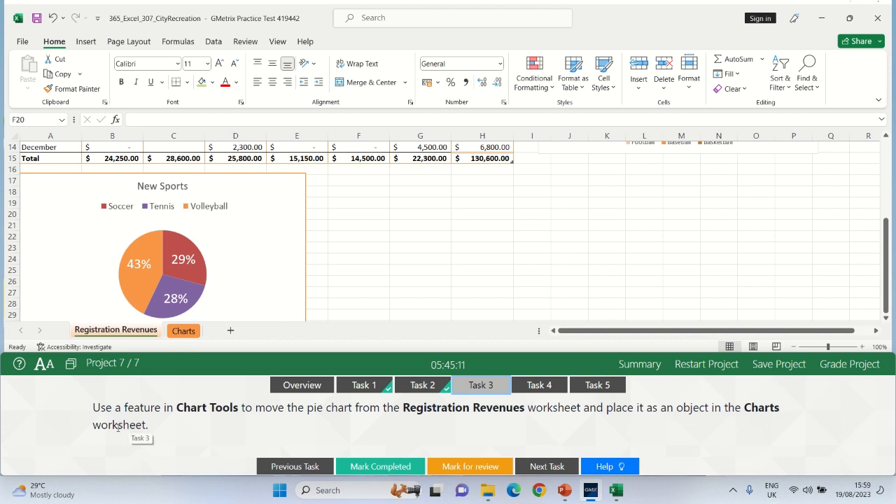
{"action": "double_click", "coordinate": [306, 234]}
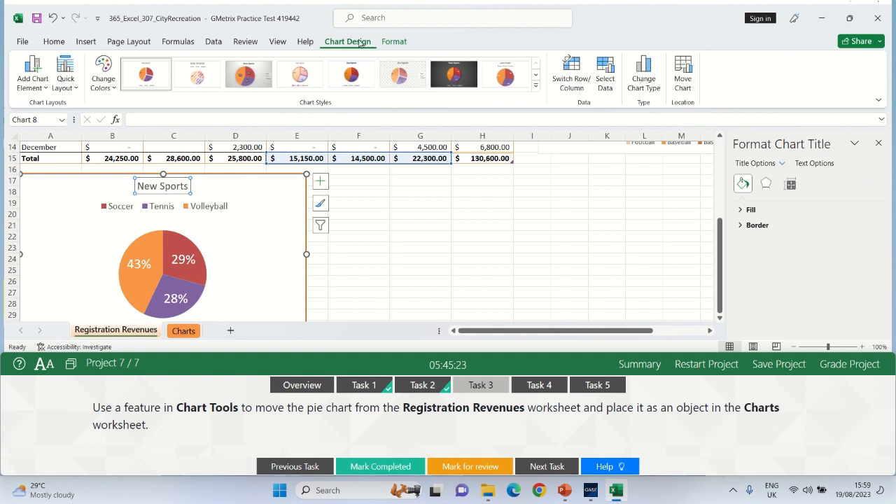
{"action": "left_click", "coordinate": [685, 86]}
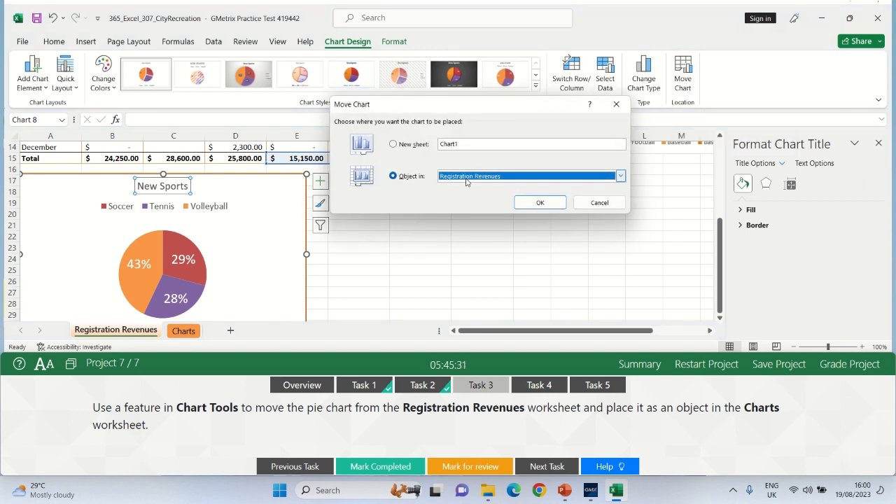
{"action": "left_click", "coordinate": [620, 176]}
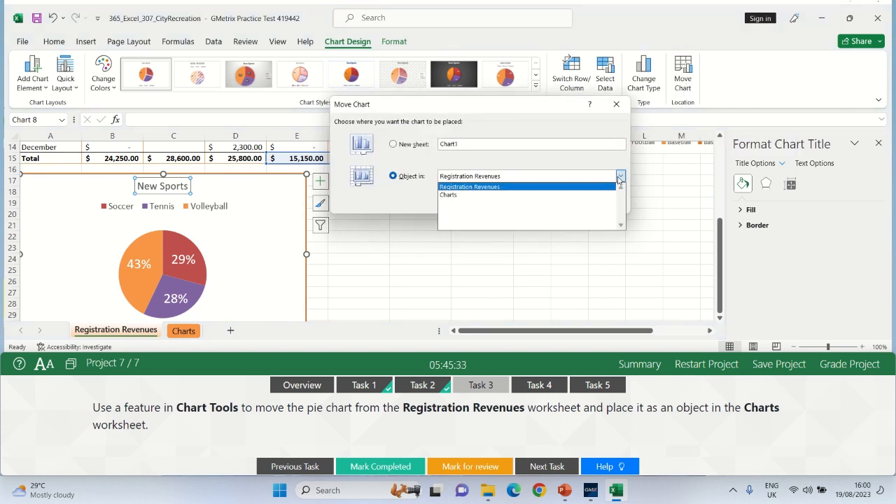
{"action": "left_click", "coordinate": [513, 195]}
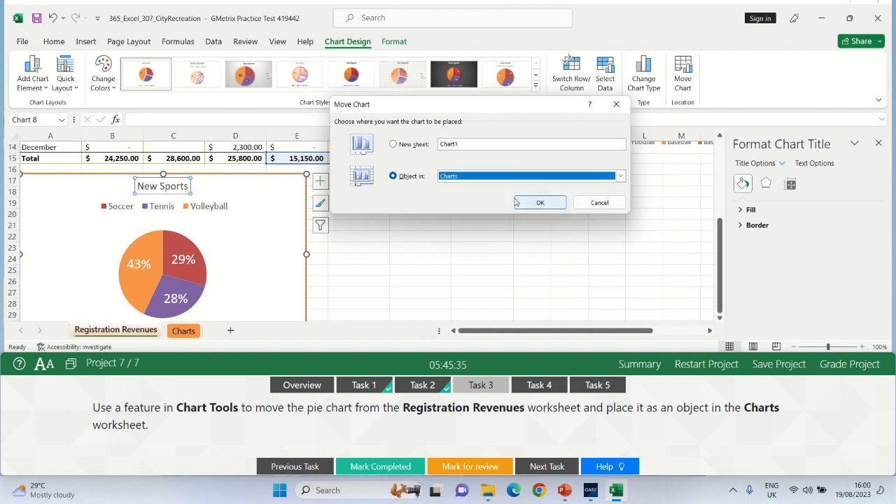
{"action": "left_click", "coordinate": [545, 202]}
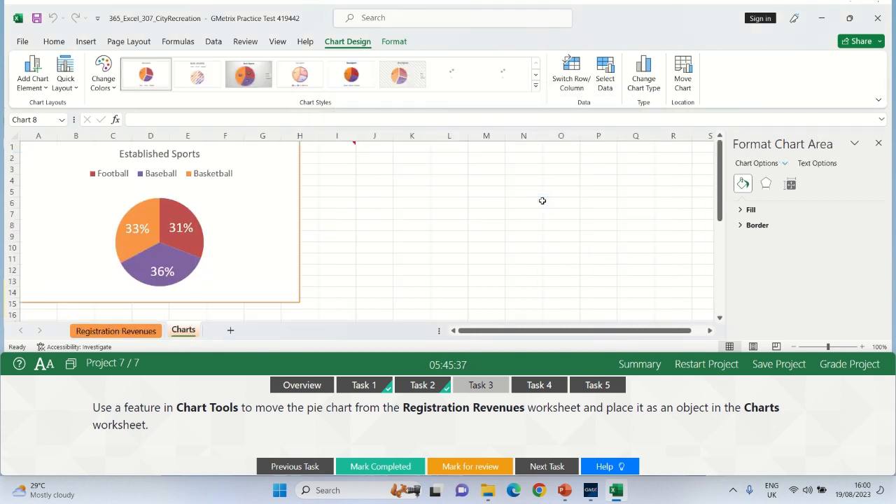
{"action": "left_click", "coordinate": [389, 227]}
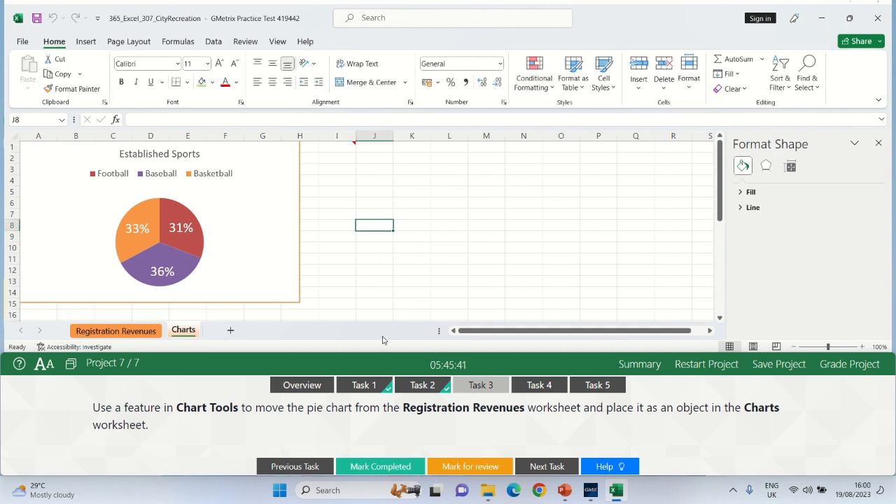
{"action": "left_click", "coordinate": [356, 466]}
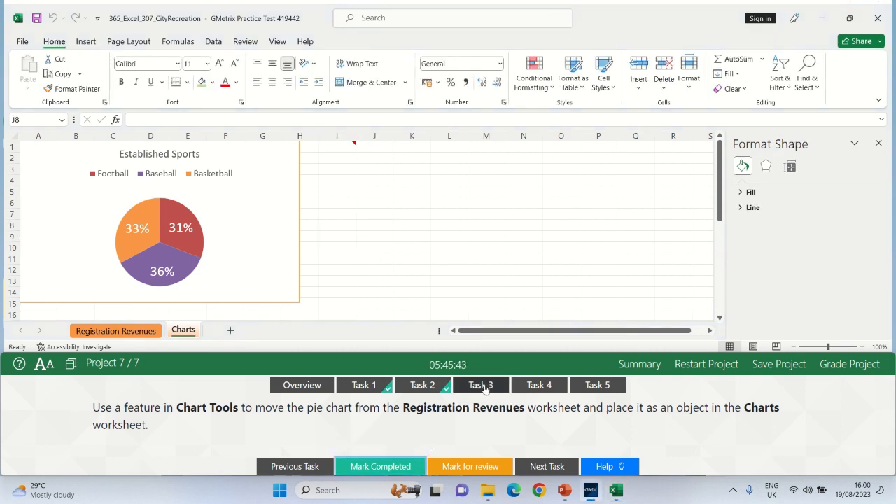
For Task 4, add the alt text Established Sports to the Football, Baseball and Basketball pie chart and mark the task completed.
{"action": "left_click", "coordinate": [536, 385]}
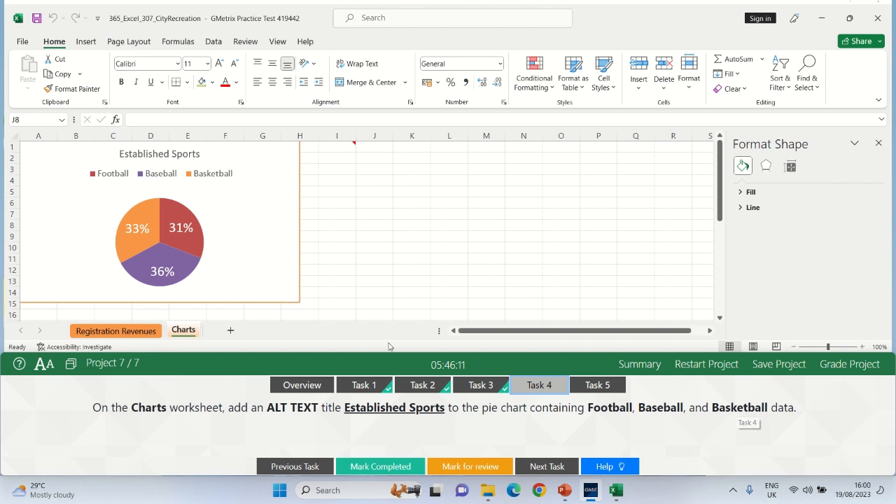
{"action": "left_click", "coordinate": [295, 256]}
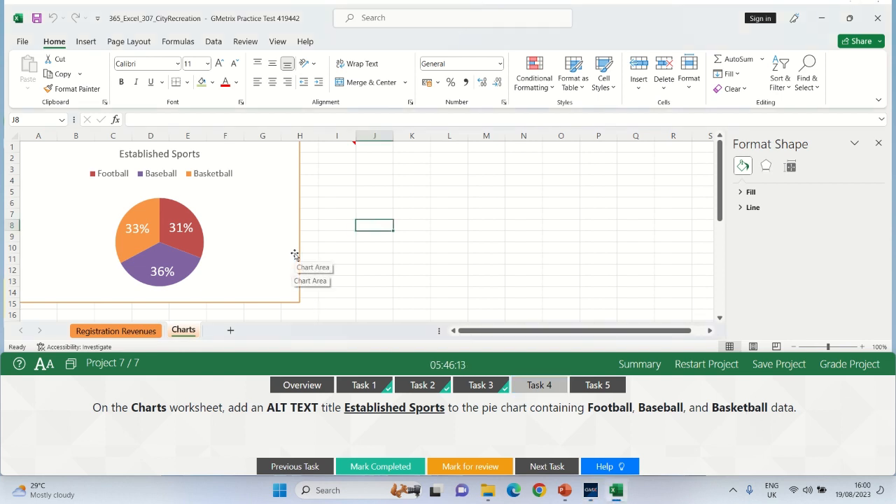
{"action": "left_click", "coordinate": [299, 255]}
{"action": "right_click", "coordinate": [301, 258]}
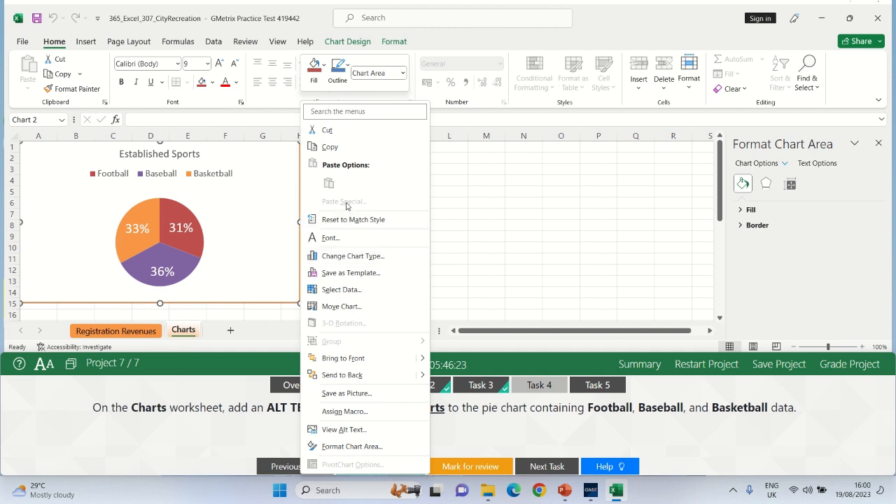
{"action": "left_click", "coordinate": [273, 297]}
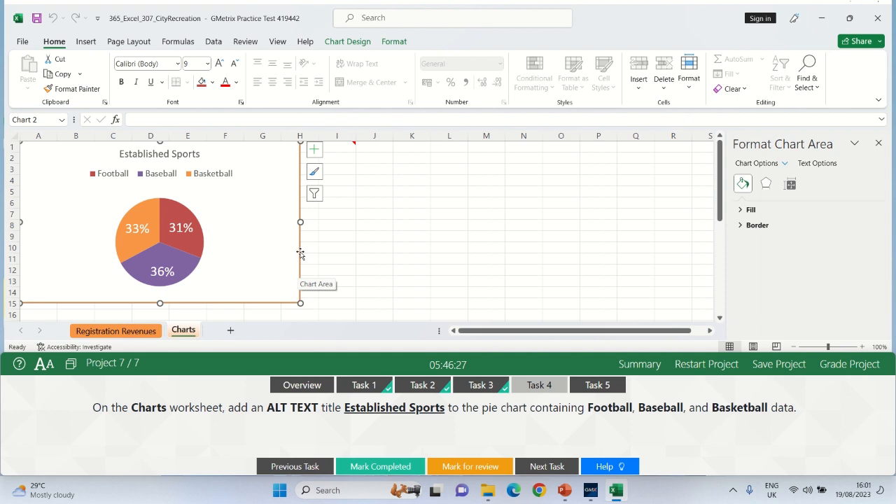
{"action": "right_click", "coordinate": [300, 254]}
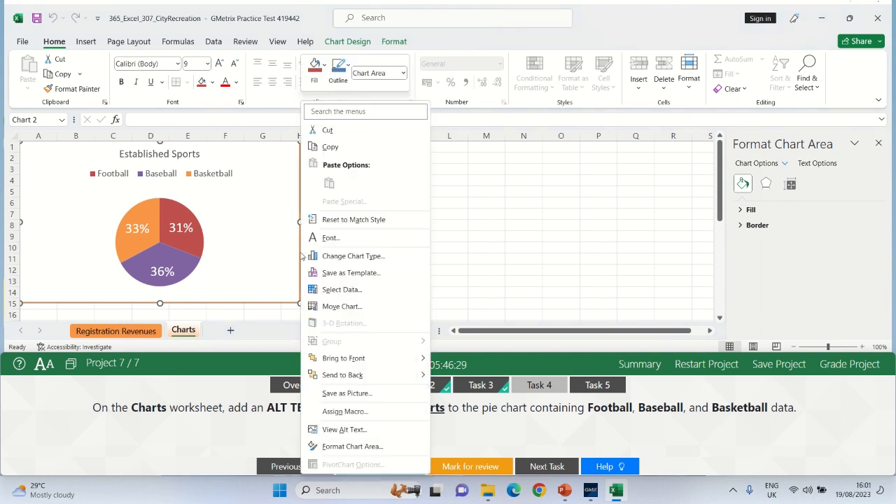
{"action": "left_click", "coordinate": [338, 431]}
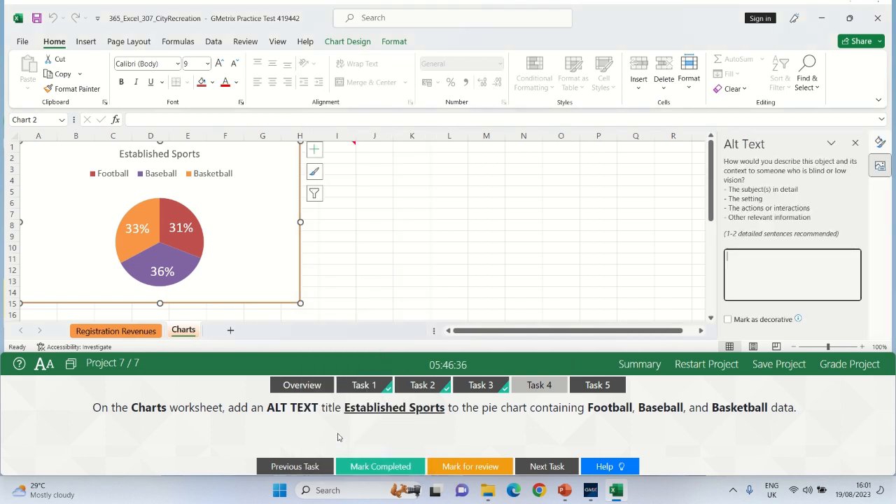
{"action": "left_click", "coordinate": [758, 269]}
{"action": "type", "text": "e"}
{"action": "key", "text": "BackSpace"}
{"action": "type", "text": "Esta"}
{"action": "key", "text": "BackSpace"}
{"action": "type", "text": "ablished Sports"}
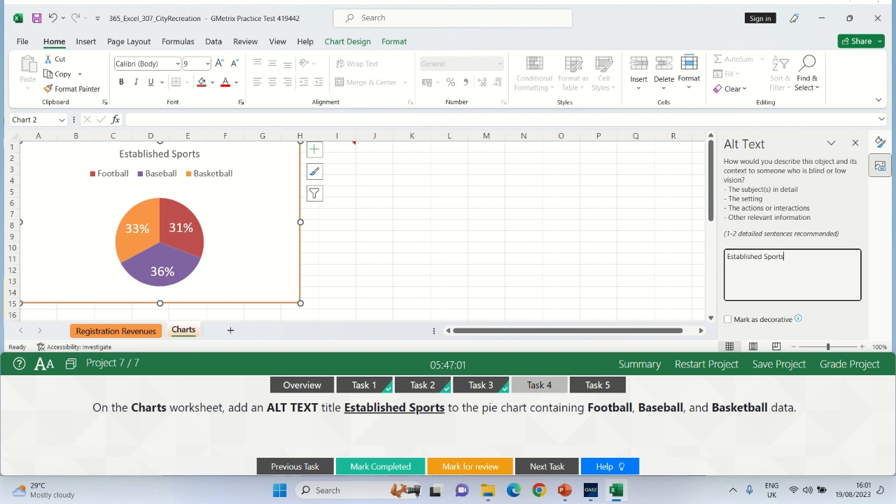
{"action": "left_click", "coordinate": [630, 256]}
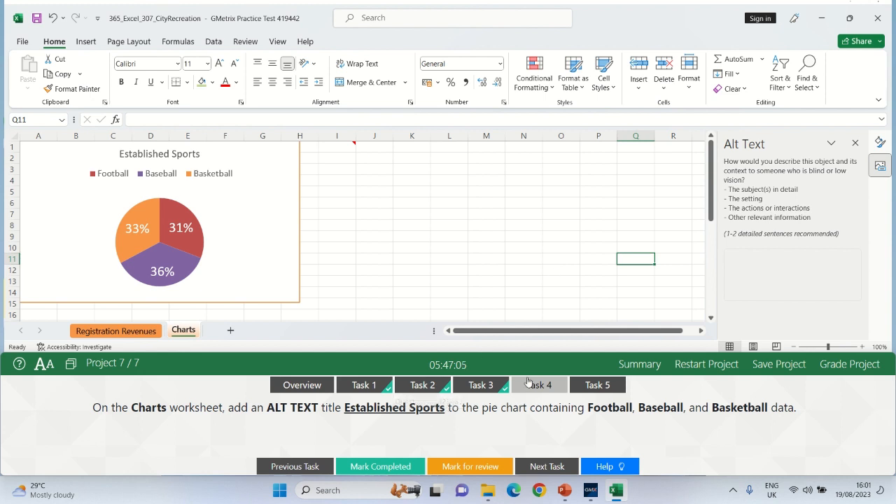
{"action": "left_click", "coordinate": [392, 467]}
Bring up the Task 5 instructions and close the Alt Text and Format Shape panes.
{"action": "left_click", "coordinate": [599, 386]}
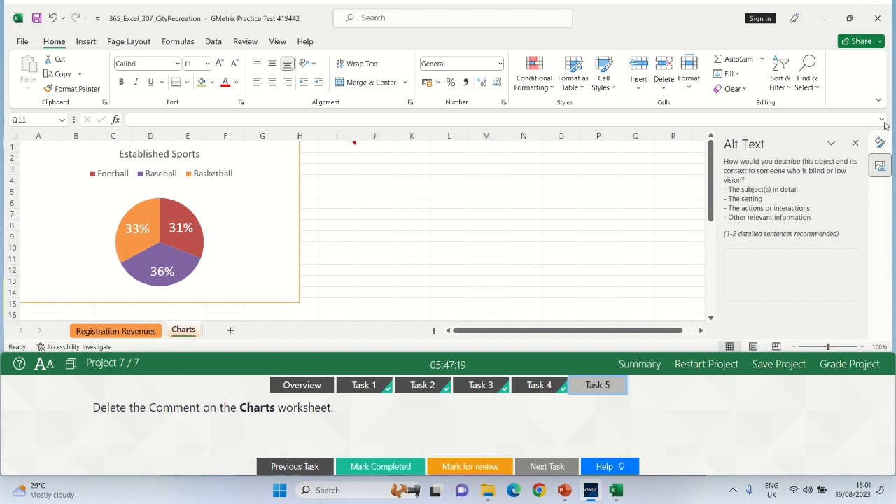
{"action": "left_click", "coordinate": [854, 144]}
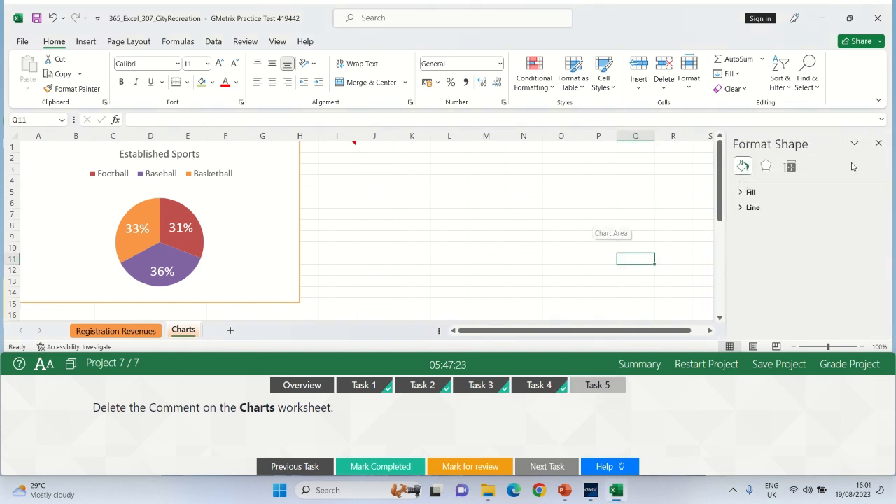
{"action": "left_click", "coordinate": [878, 146]}
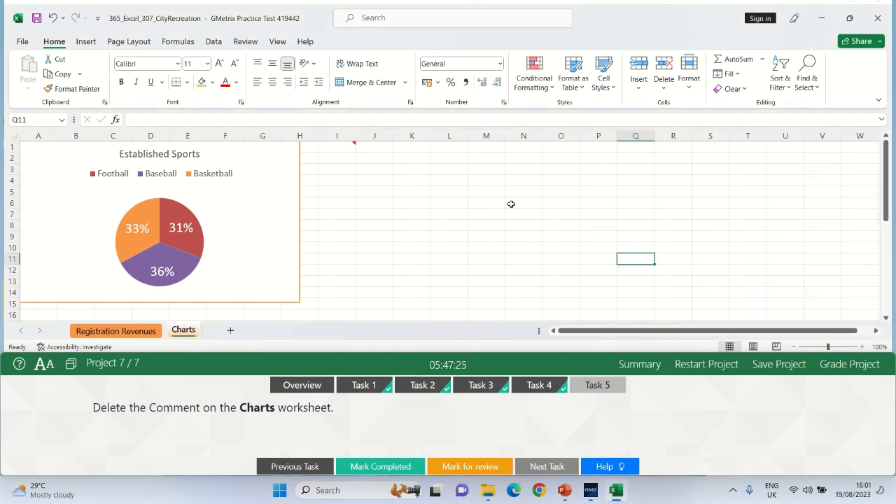
Show all comments on the Charts worksheet, delete the comment on cell I1, and mark Task 5 completed.
{"action": "left_click", "coordinate": [300, 221]}
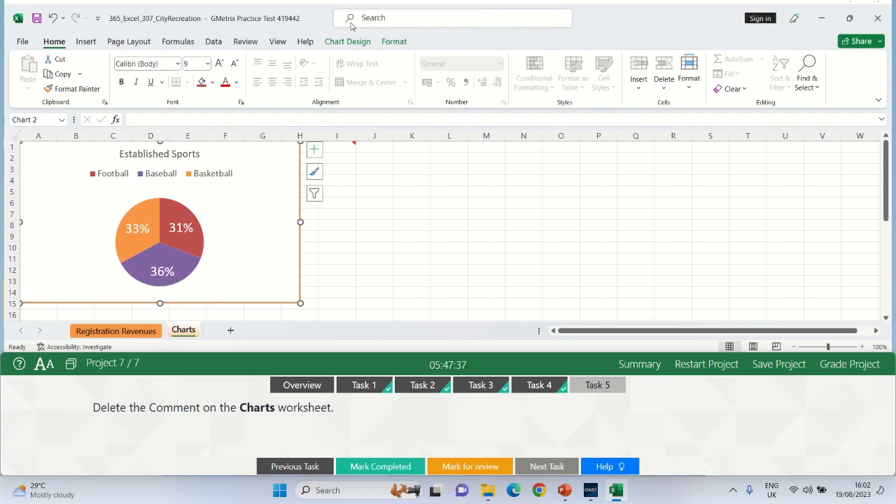
{"action": "left_click", "coordinate": [245, 42]}
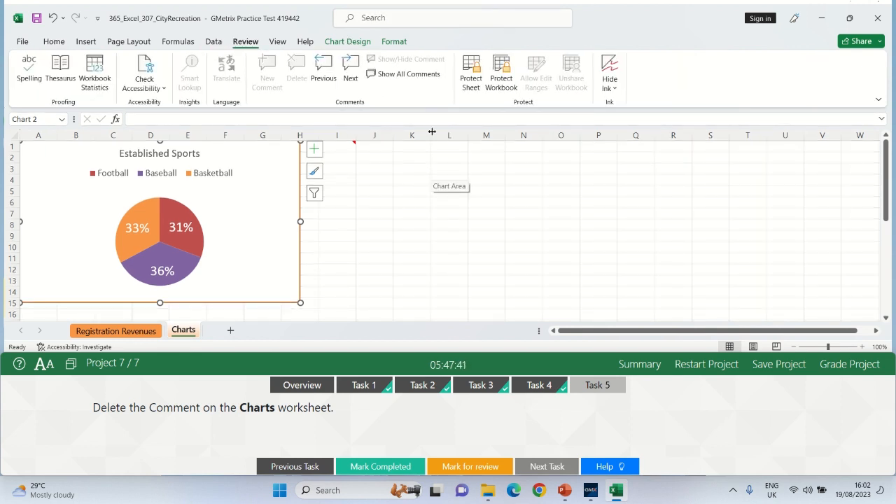
{"action": "left_click", "coordinate": [403, 80]}
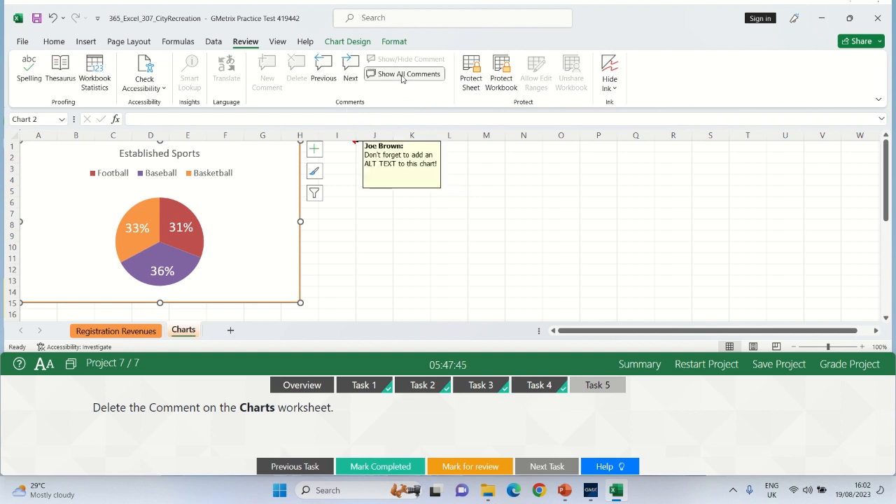
{"action": "left_click", "coordinate": [418, 166]}
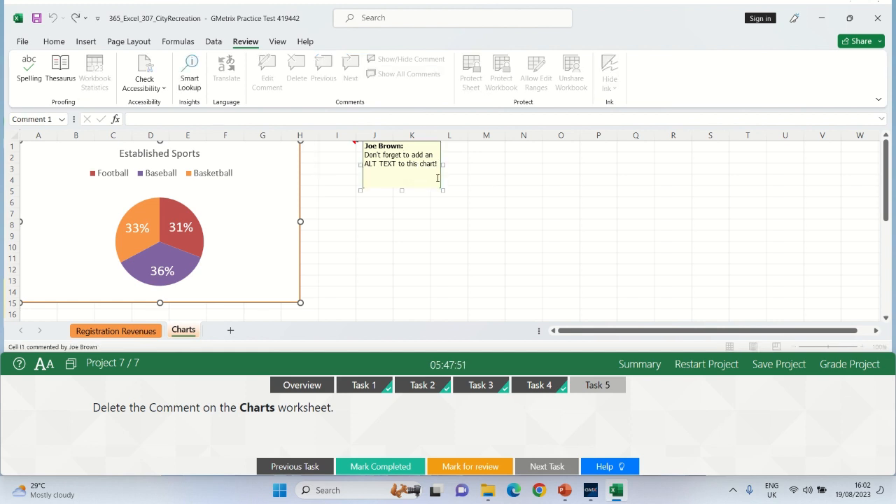
{"action": "left_click", "coordinate": [442, 159]}
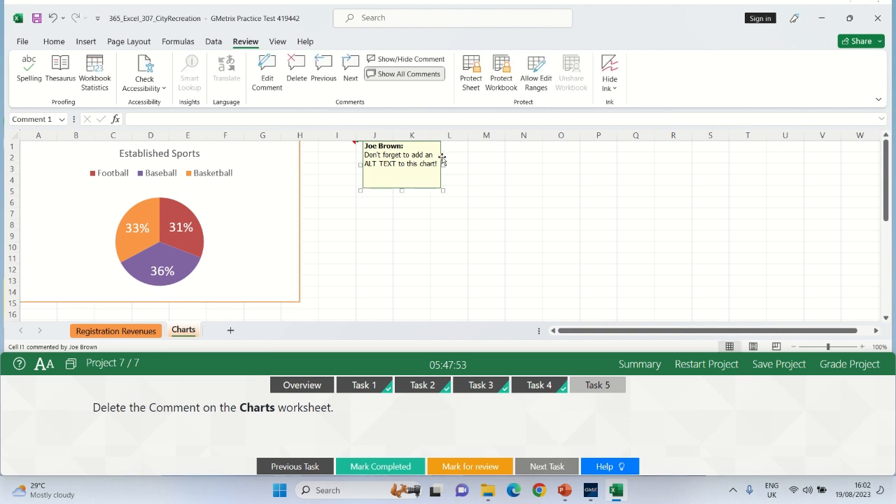
{"action": "left_click", "coordinate": [299, 69]}
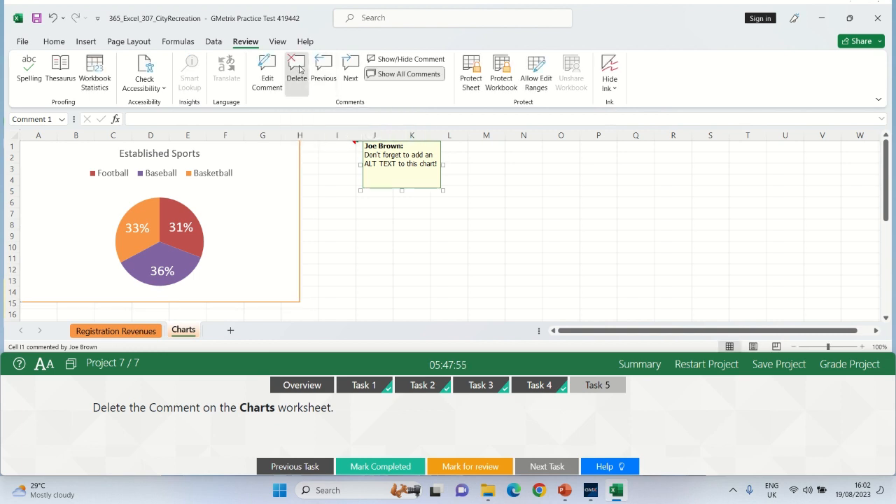
{"action": "left_click", "coordinate": [486, 236]}
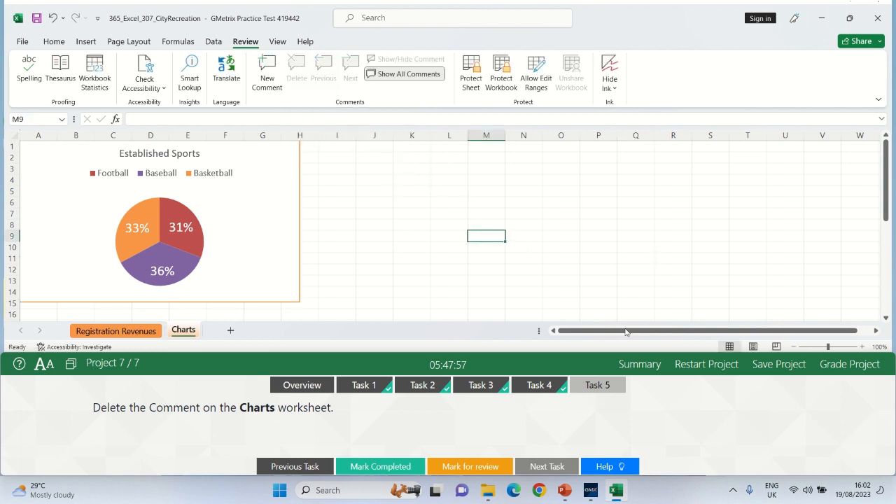
{"action": "left_click", "coordinate": [403, 467]}
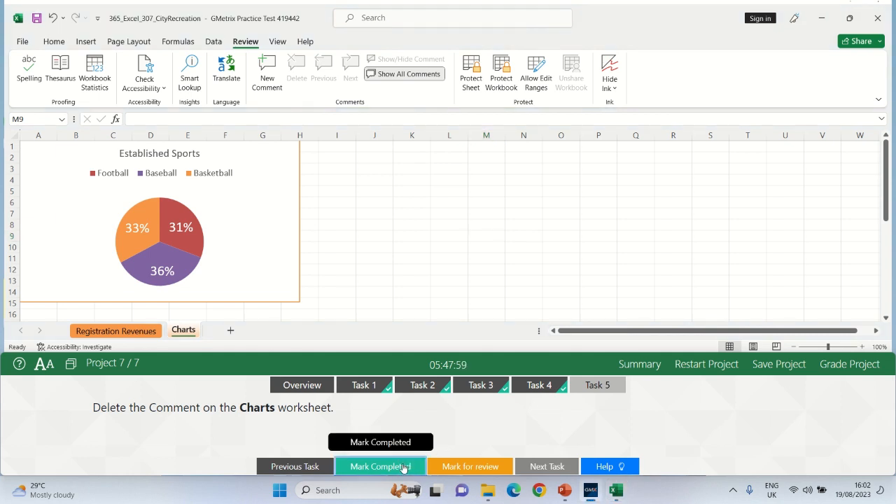